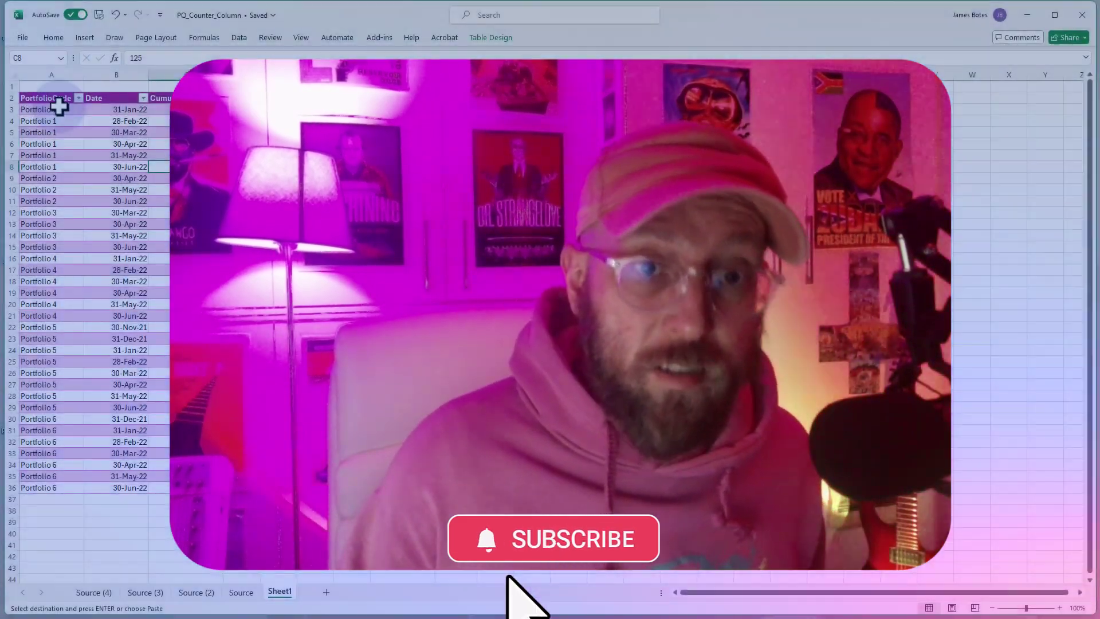
Step: Examine the source table's PortfolioCode, Date and Cumulative investment columns, focusing on the Portfolio 1 rows
{"action": "left_click", "coordinate": [59, 107]}
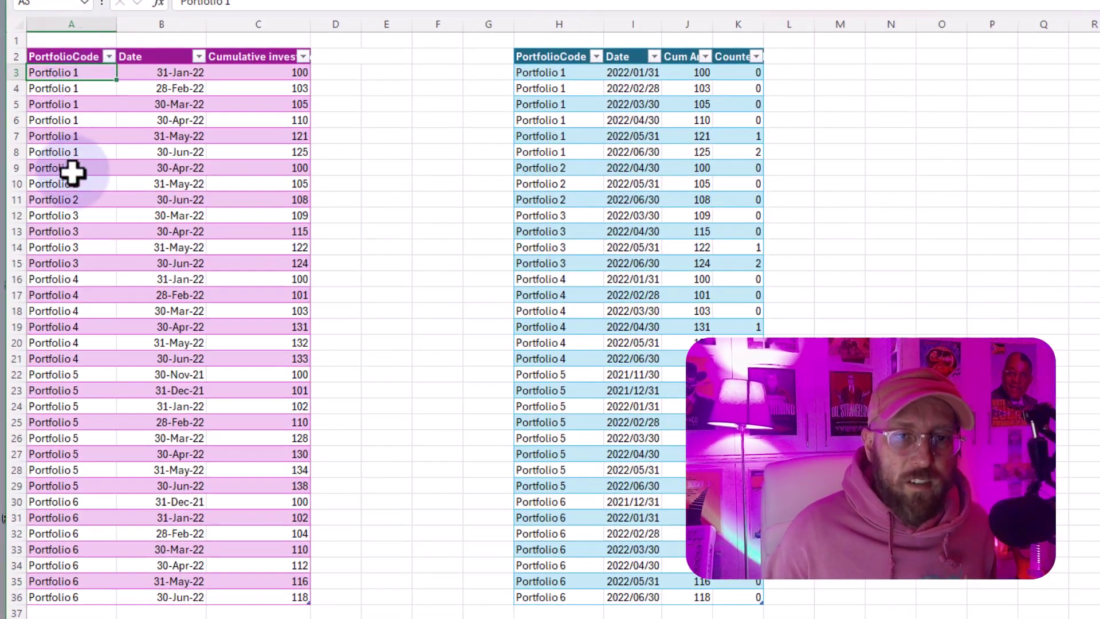
{"action": "left_click_drag", "start_coordinate": [72, 170], "coordinate": [71, 185]}
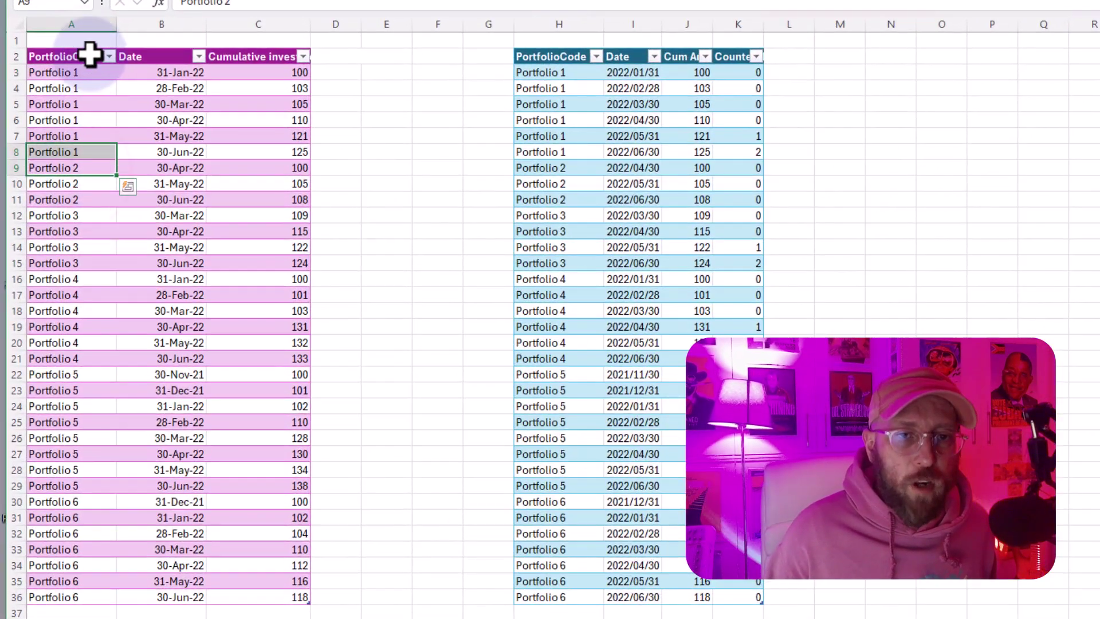
{"action": "left_click_drag", "start_coordinate": [88, 50], "coordinate": [44, 589]}
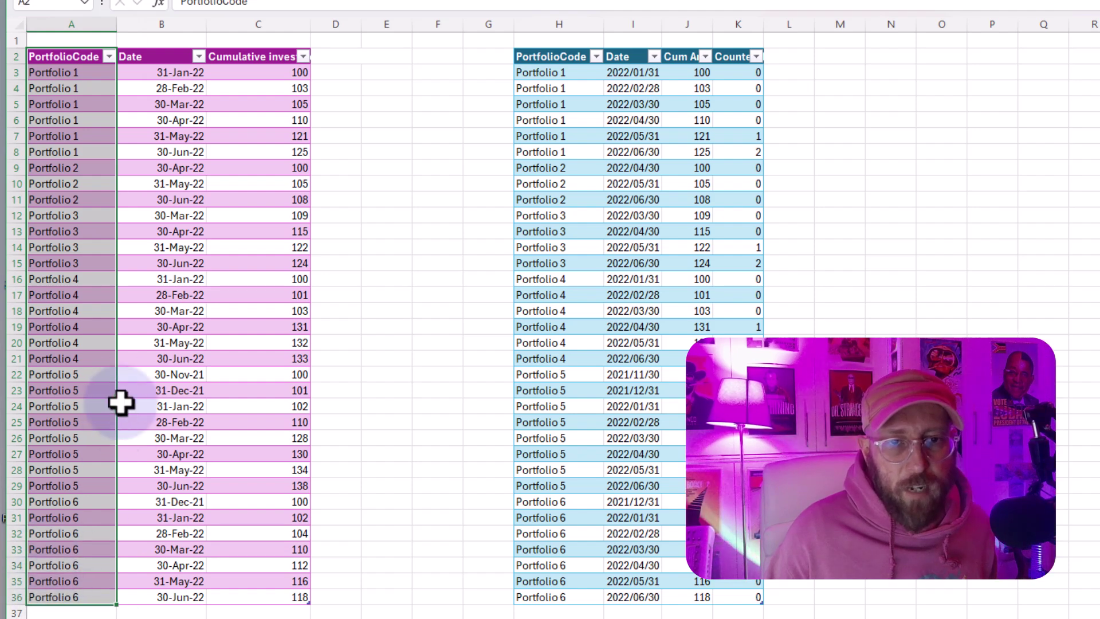
{"action": "left_click_drag", "start_coordinate": [161, 56], "coordinate": [147, 594]}
{"action": "left_click", "coordinate": [111, 280]}
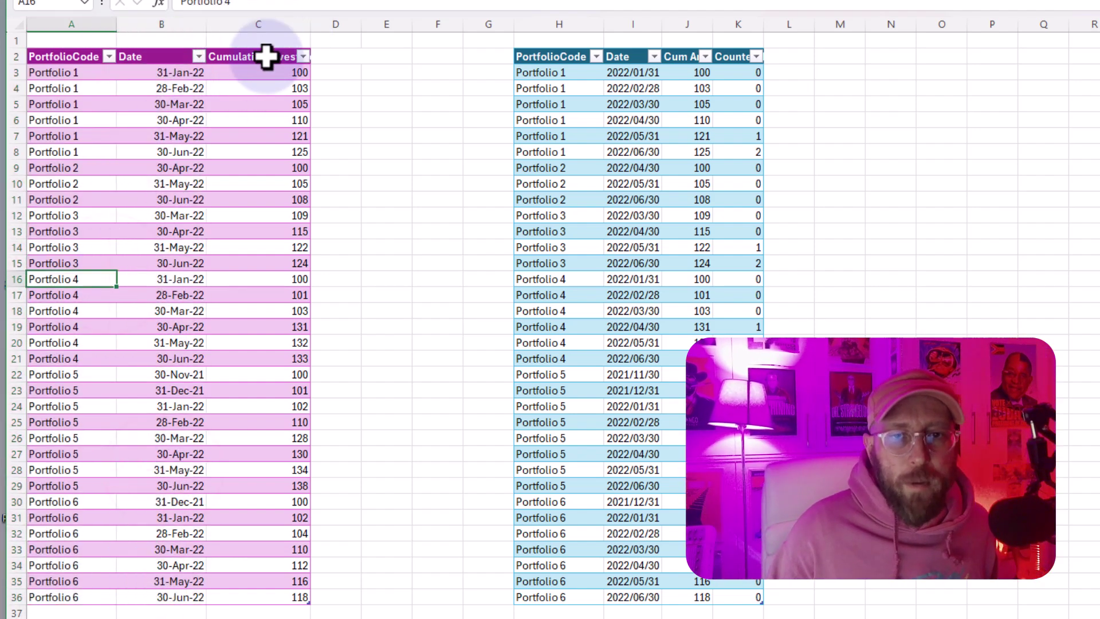
{"action": "left_click_drag", "start_coordinate": [267, 56], "coordinate": [254, 241]}
{"action": "left_click", "coordinate": [256, 292]}
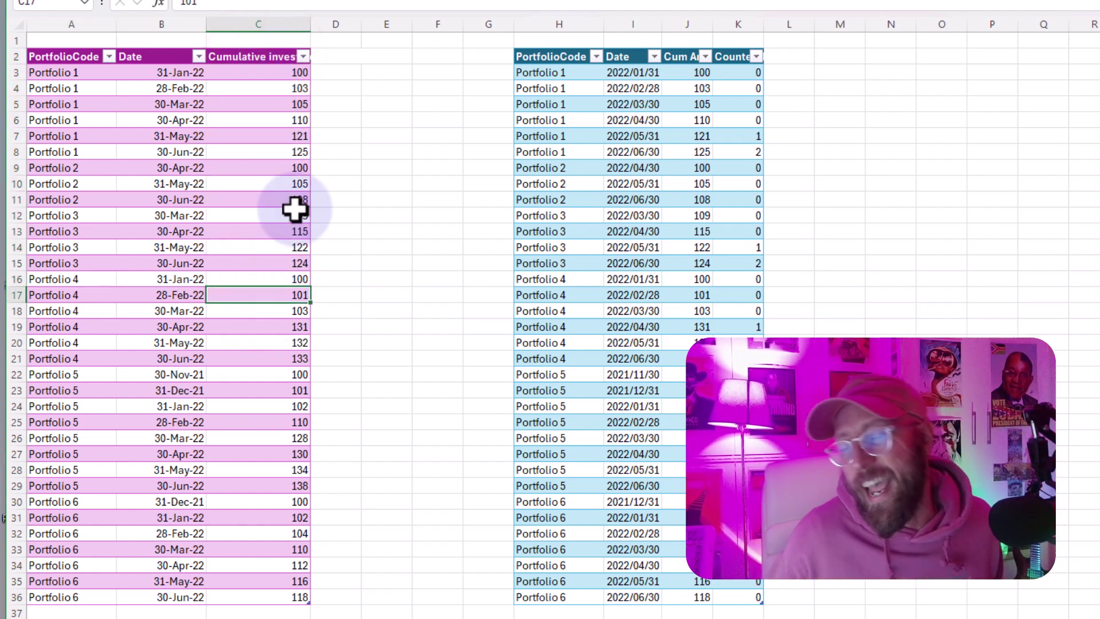
{"action": "left_click", "coordinate": [295, 137]}
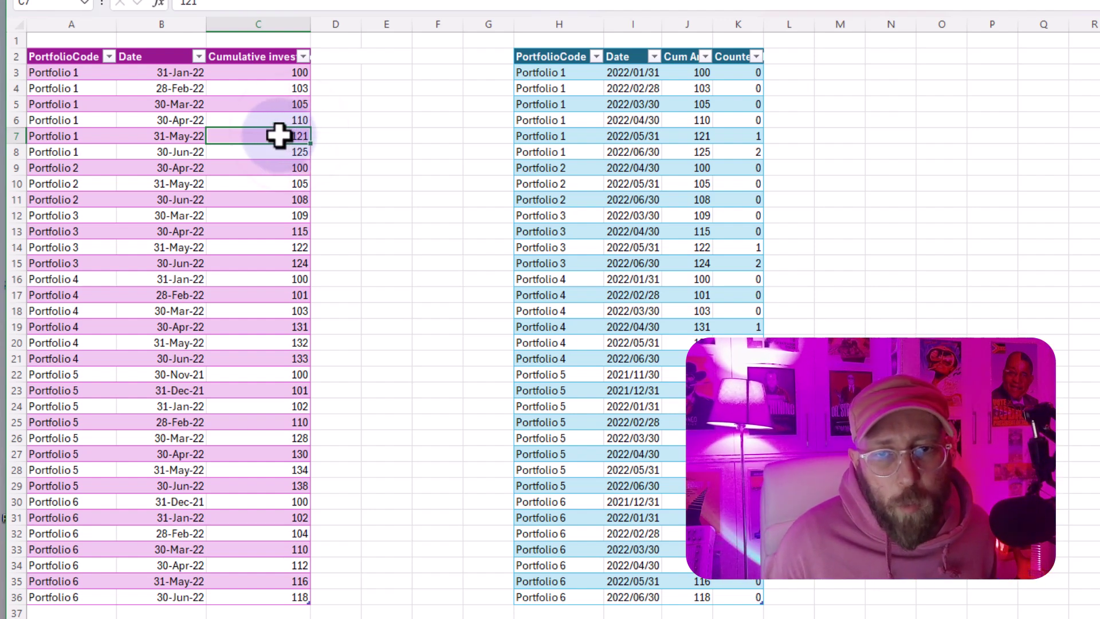
{"action": "left_click", "coordinate": [277, 147]}
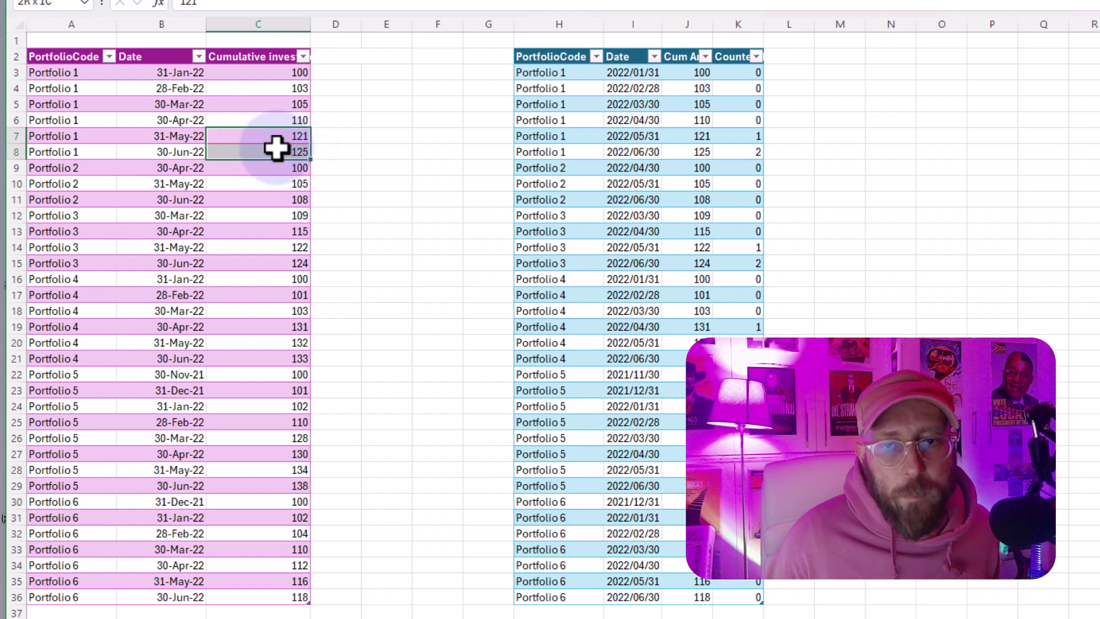
{"action": "left_click_drag", "start_coordinate": [73, 73], "coordinate": [88, 152]}
Step: Examine the Counter column of the expected result table for Portfolio 1, Portfolio 3 and Portfolio 6
{"action": "left_click", "coordinate": [809, 132]}
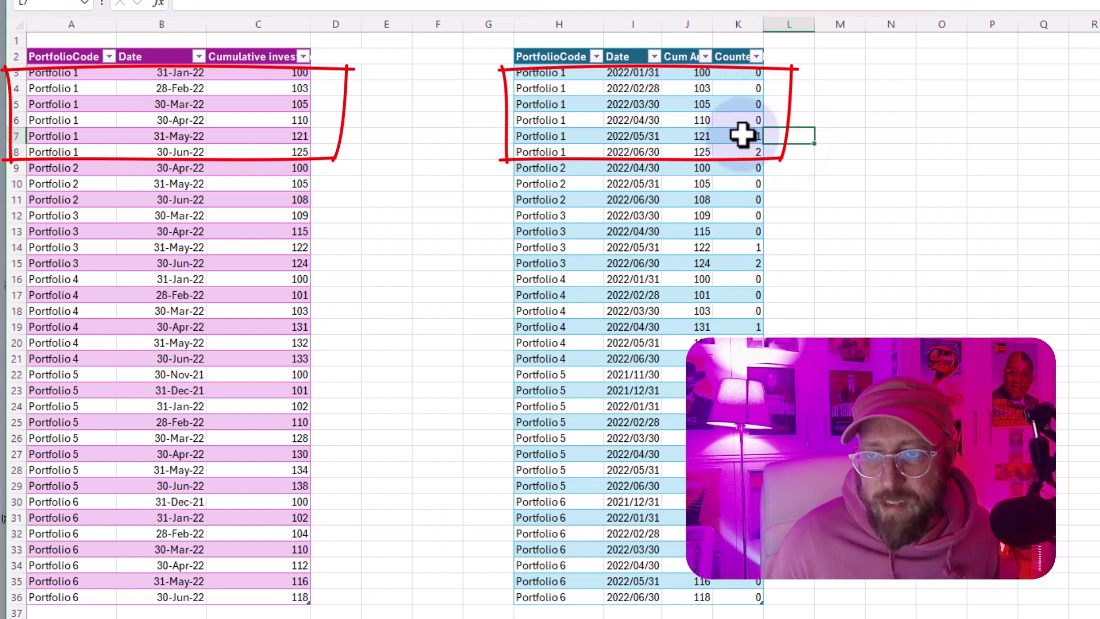
{"action": "left_click_drag", "start_coordinate": [742, 138], "coordinate": [743, 150]}
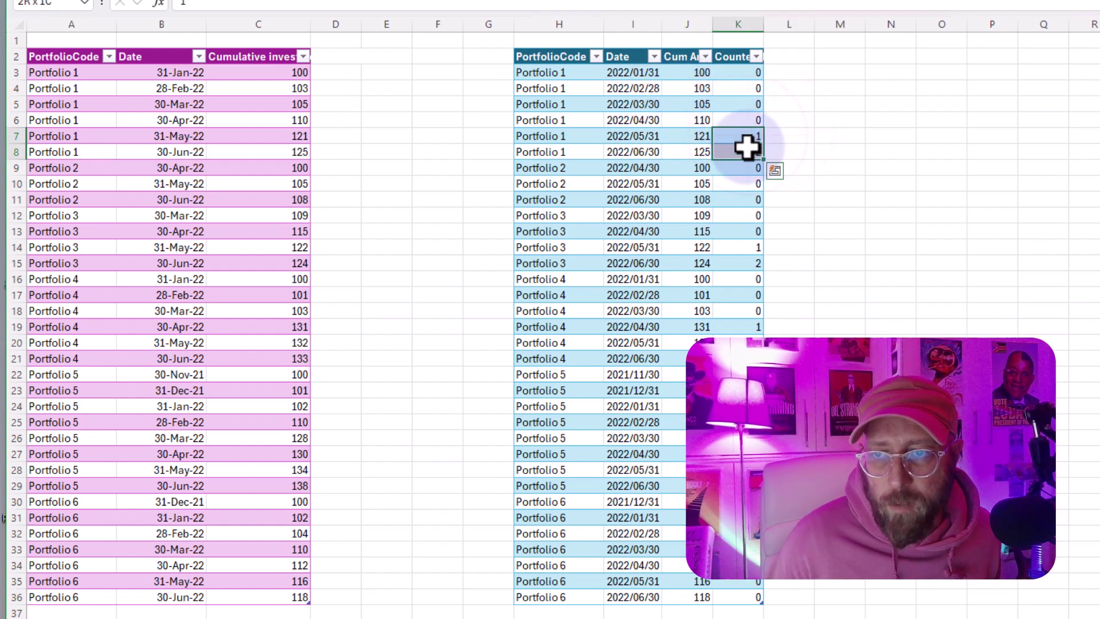
{"action": "left_click", "coordinate": [658, 182]}
{"action": "left_click_drag", "start_coordinate": [744, 247], "coordinate": [745, 263]}
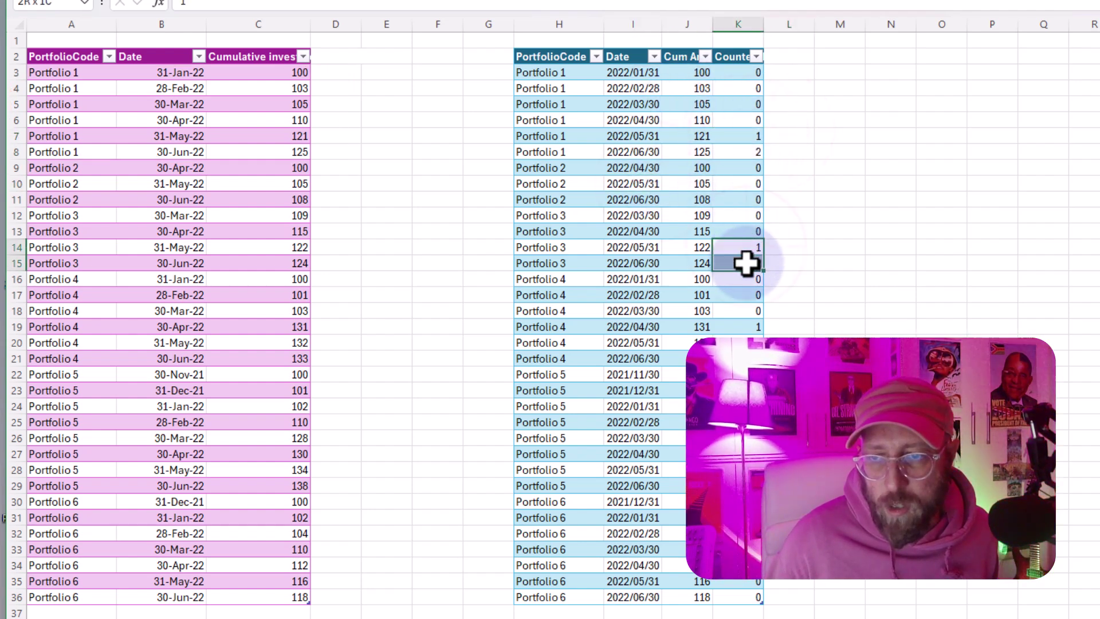
{"action": "left_click_drag", "start_coordinate": [600, 504], "coordinate": [742, 576]}
{"action": "left_click_drag", "start_coordinate": [741, 503], "coordinate": [732, 593]}
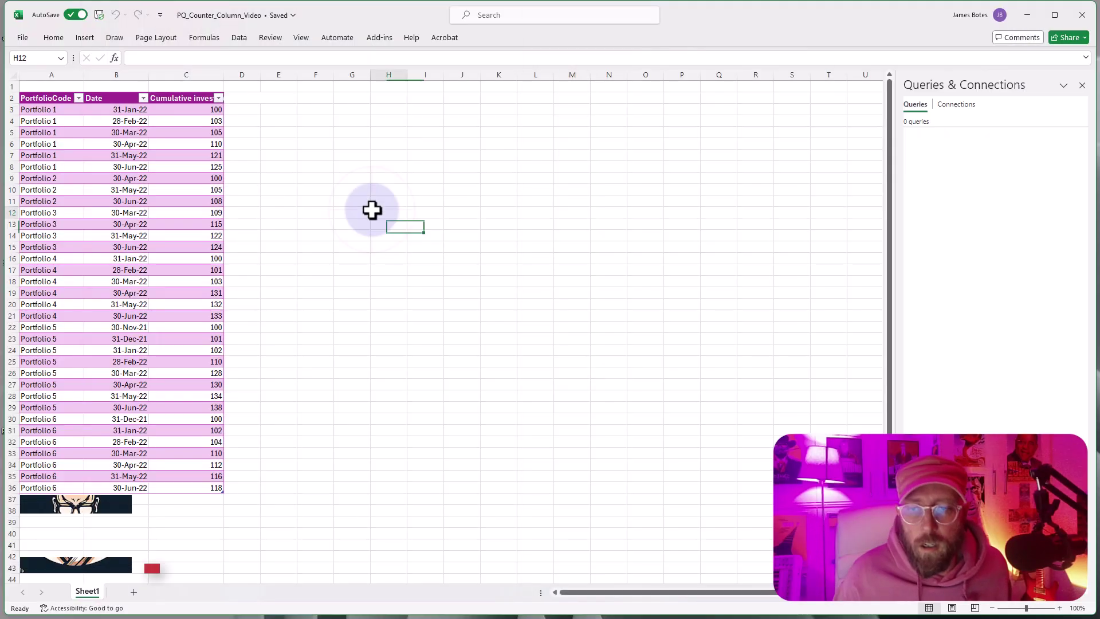
Step: Load the portfolio table into Power Query and change the Date column's type to date in the Changed Type formula
{"action": "left_click", "coordinate": [373, 213]}
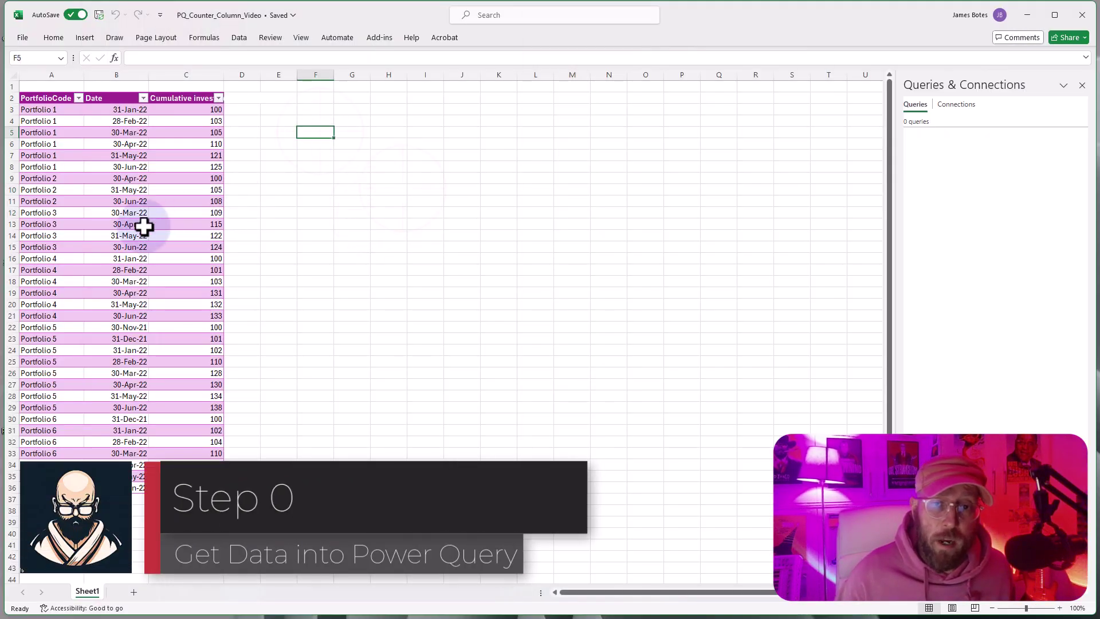
{"action": "left_click", "coordinate": [117, 155]}
{"action": "left_click", "coordinate": [238, 38]}
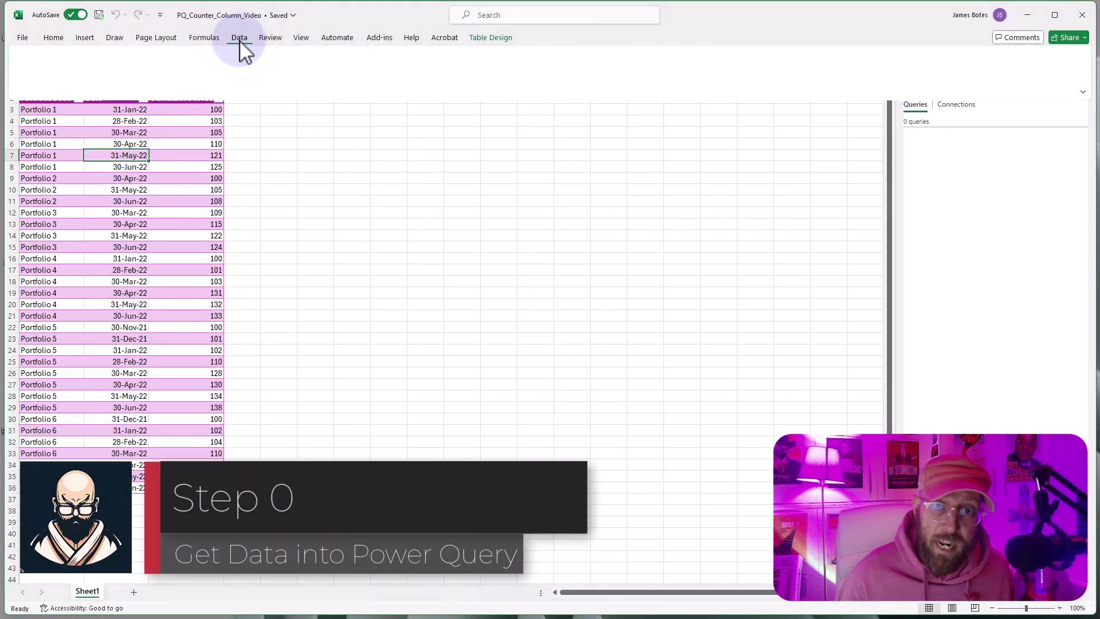
{"action": "left_click", "coordinate": [81, 85]}
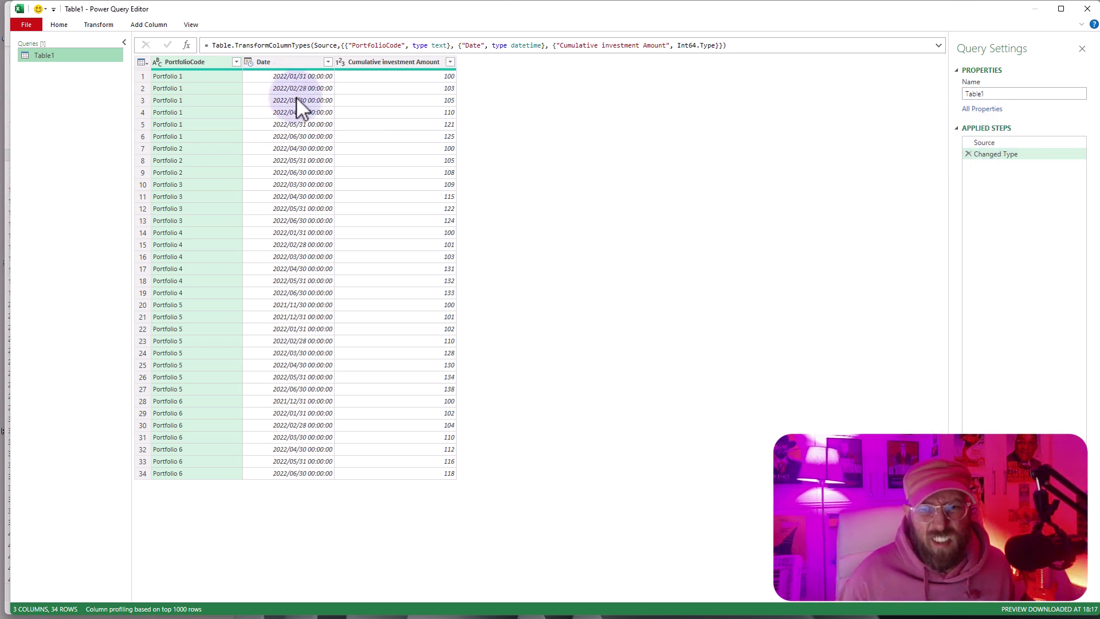
{"action": "double_click", "coordinate": [526, 46]}
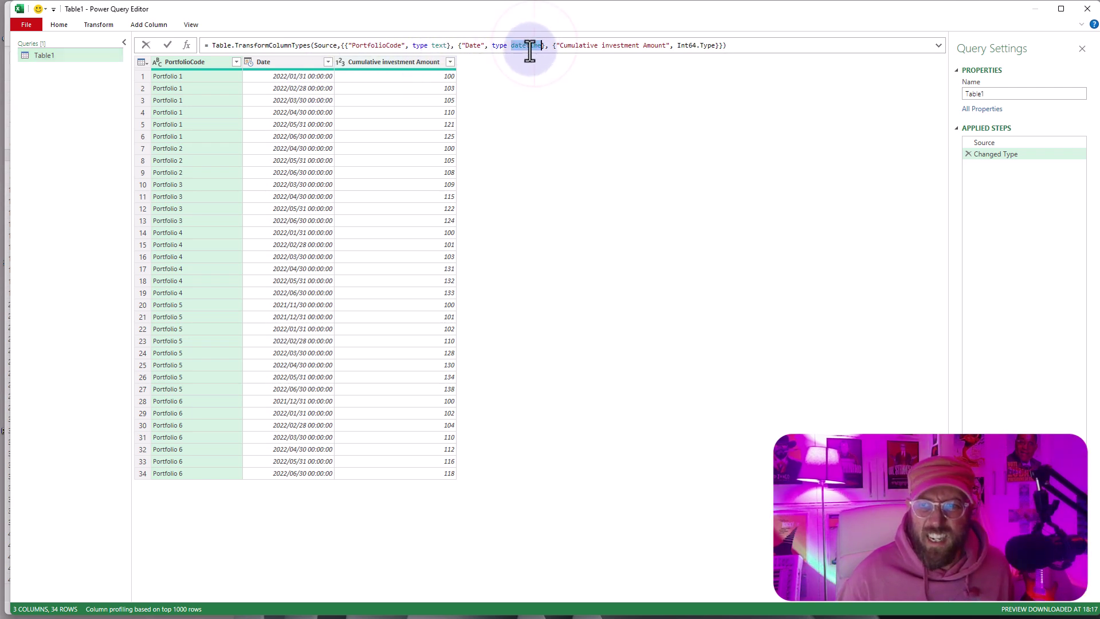
{"action": "type", "text": "date"}
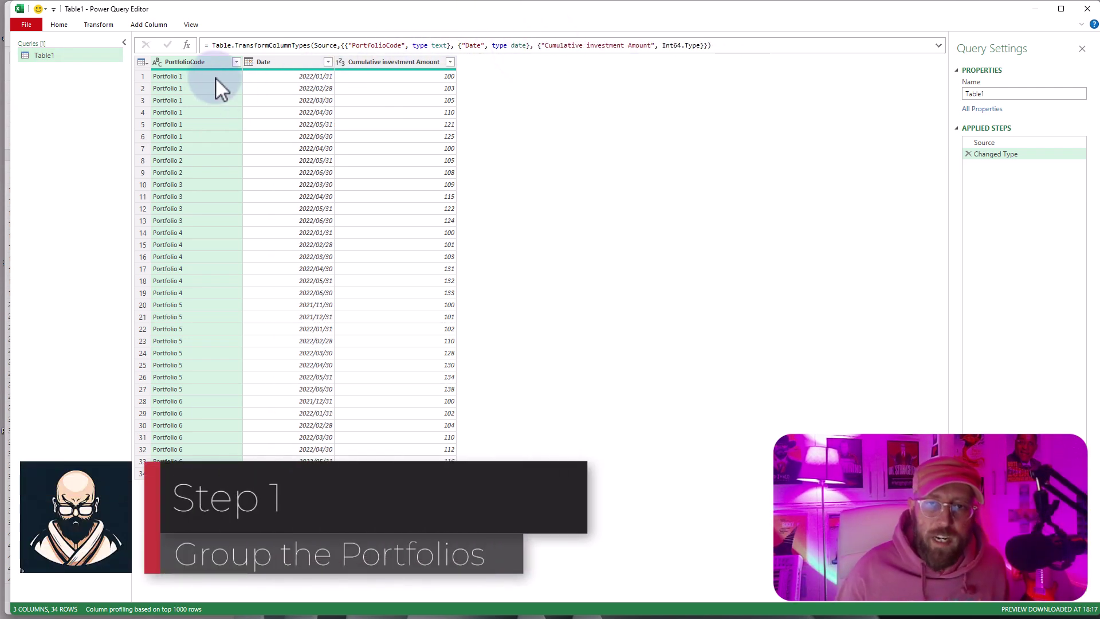
Step: Set up an advanced Group By on PortfolioCode with a new column DetailVideo that uses the All Rows operation
{"action": "left_click", "coordinate": [215, 78]}
{"action": "left_click", "coordinate": [195, 172]}
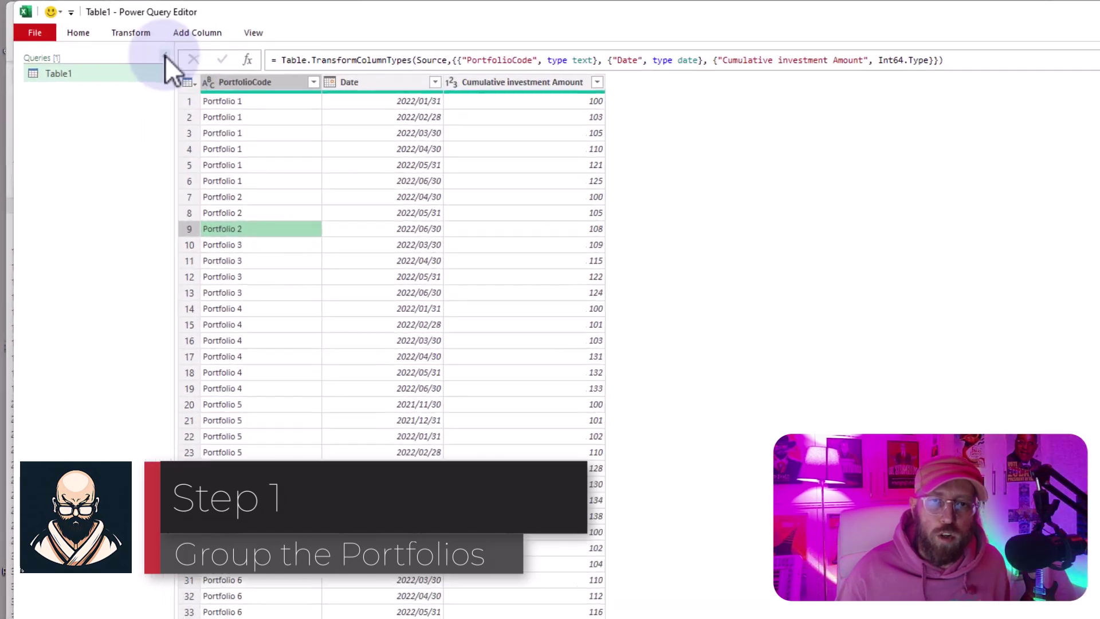
{"action": "left_click", "coordinate": [98, 25]}
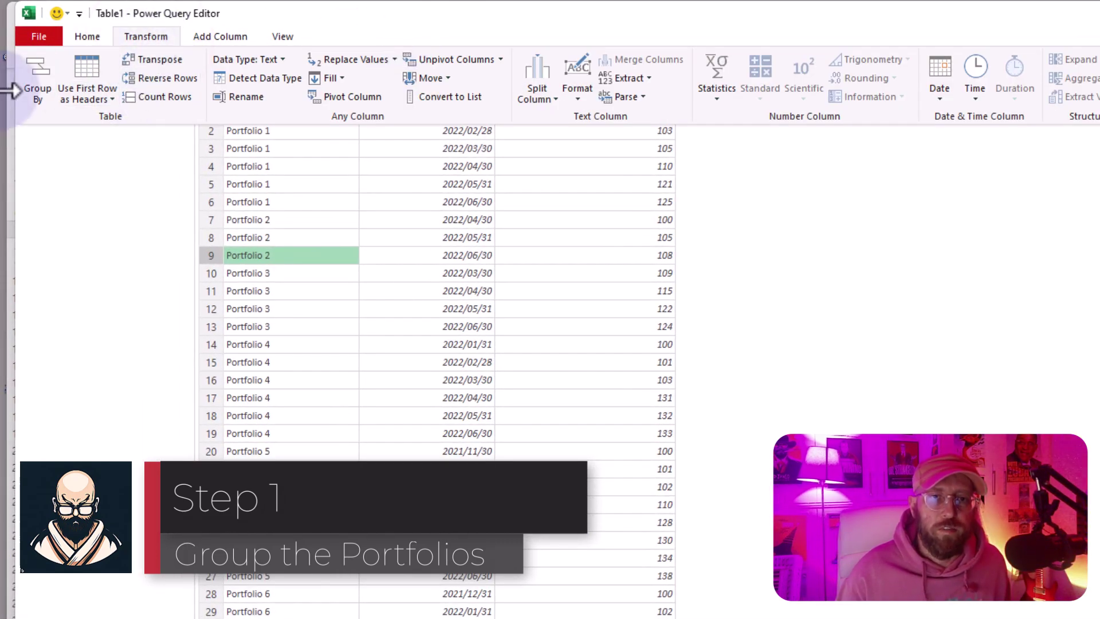
{"action": "left_click", "coordinate": [44, 76]}
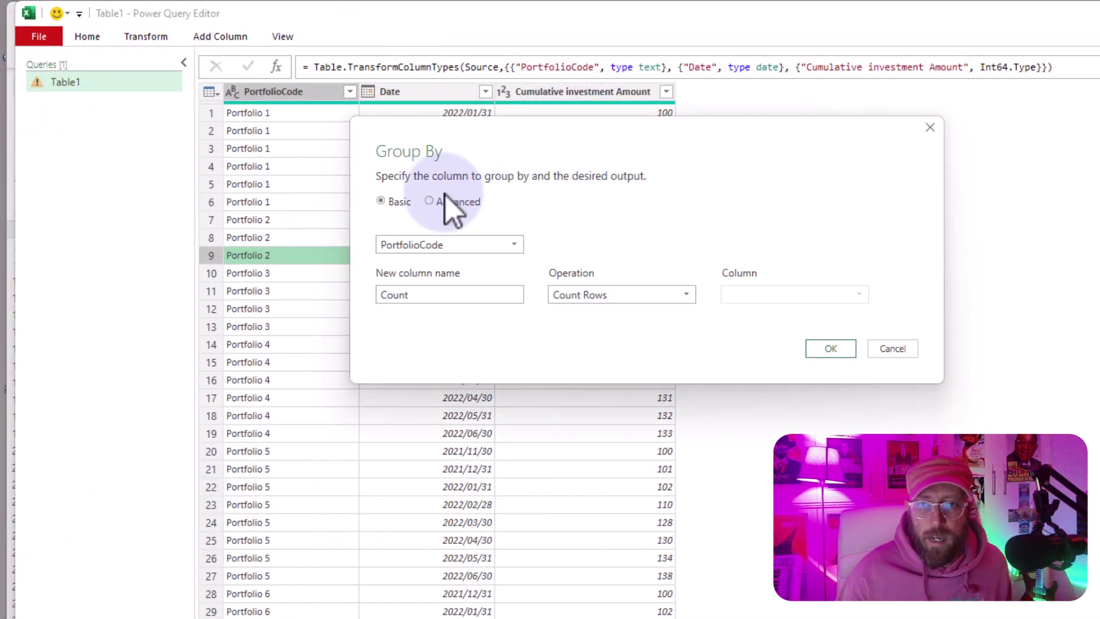
{"action": "double_click", "coordinate": [439, 296]}
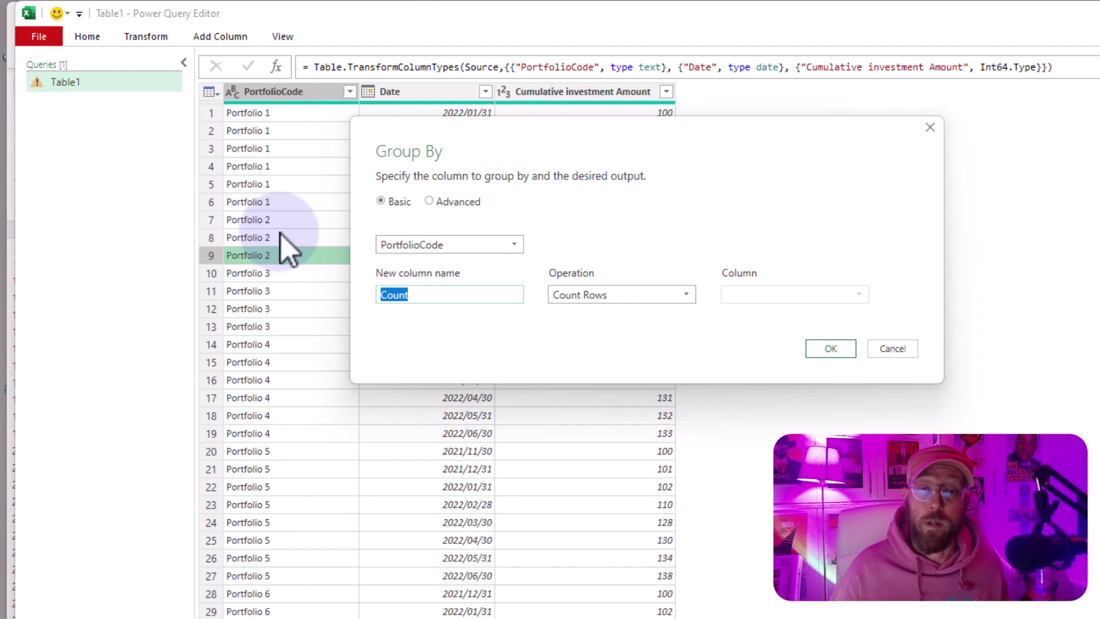
{"action": "left_click", "coordinate": [442, 202]}
{"action": "left_click", "coordinate": [438, 342]}
{"action": "double_click", "coordinate": [437, 342]}
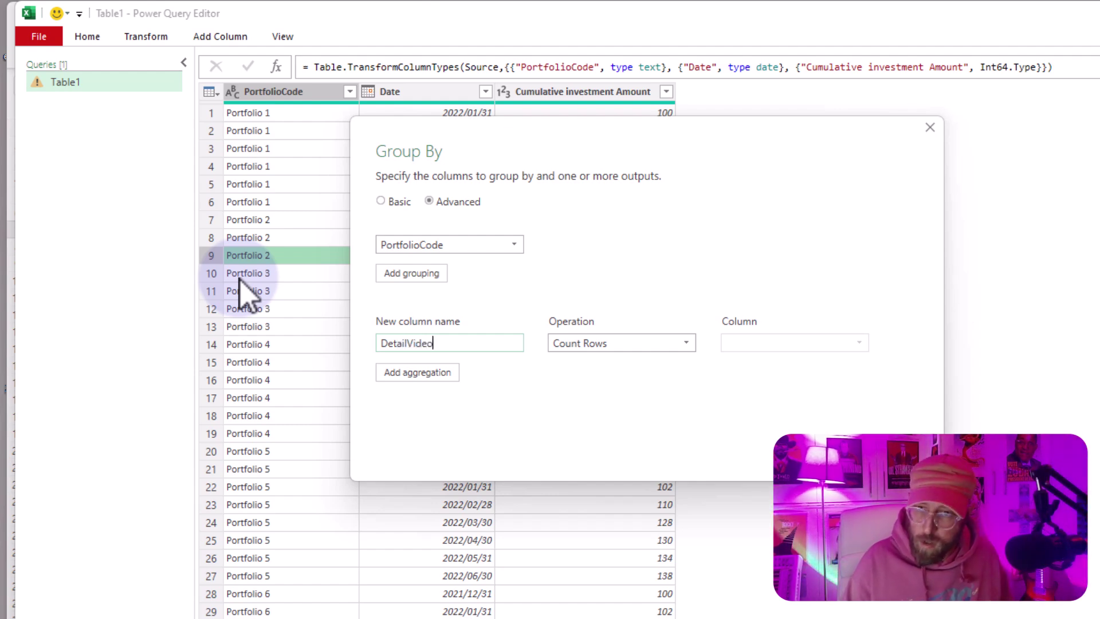
{"action": "type", "text": "DetailVideo"}
{"action": "left_click", "coordinate": [639, 343]}
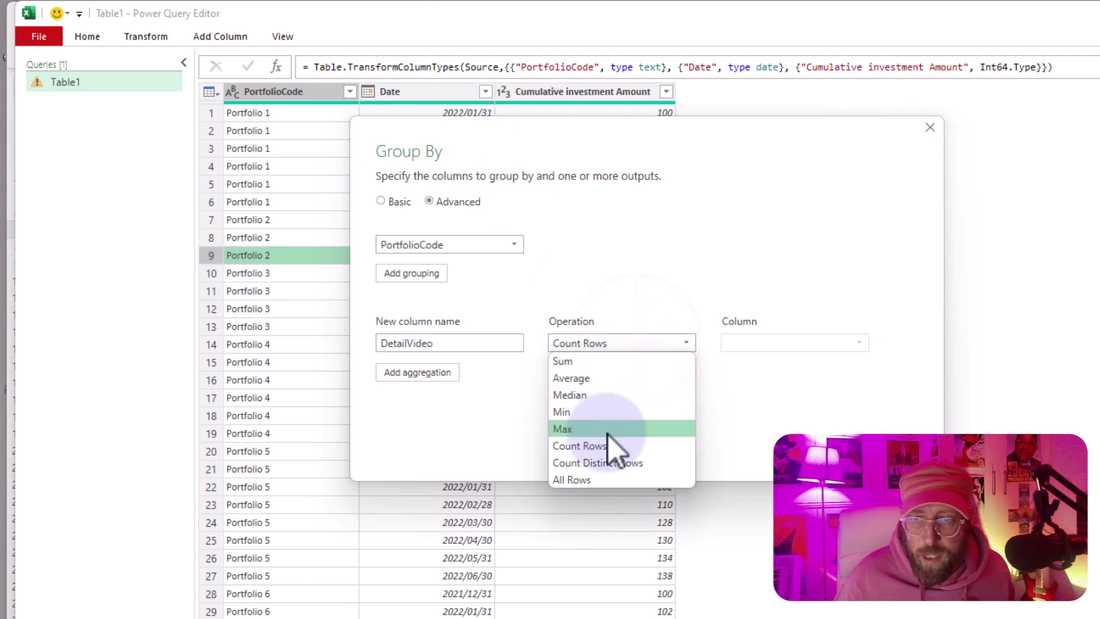
{"action": "left_click", "coordinate": [600, 480]}
Step: Add a second aggregation named Details with the All Rows operation and apply the grouping
{"action": "left_click", "coordinate": [450, 375]}
{"action": "left_click", "coordinate": [576, 373]}
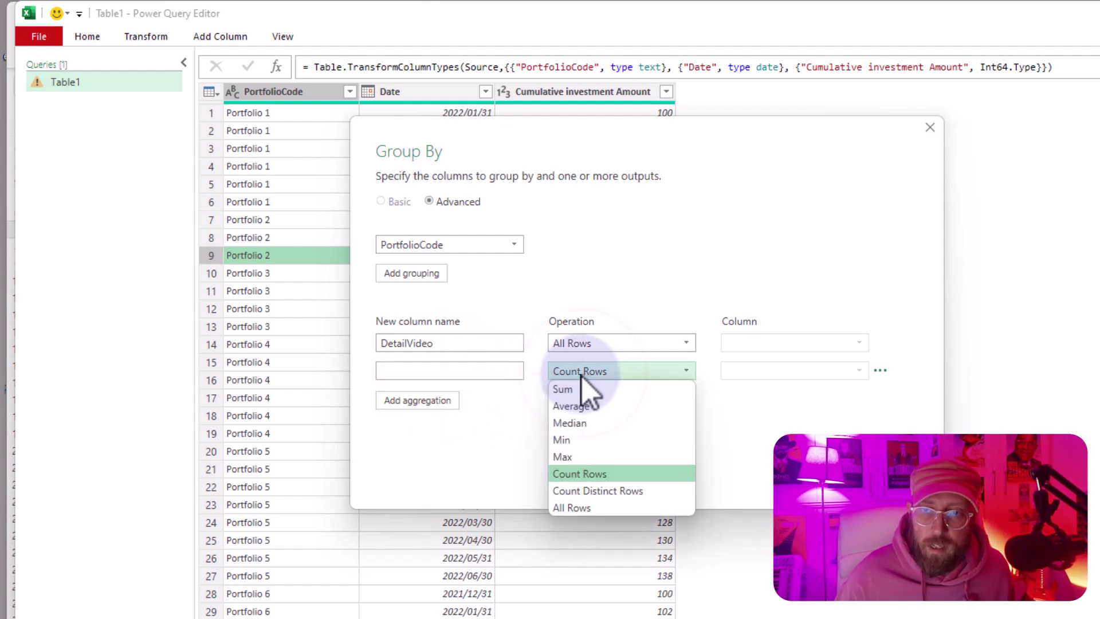
{"action": "left_click", "coordinate": [579, 508]}
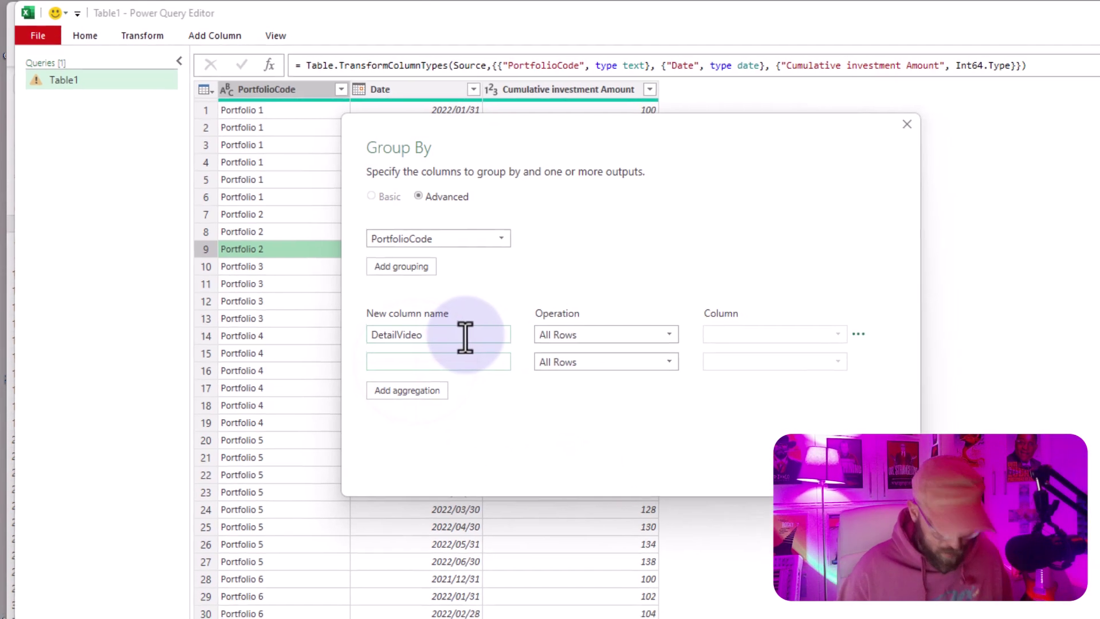
{"action": "type", "text": "detai"}
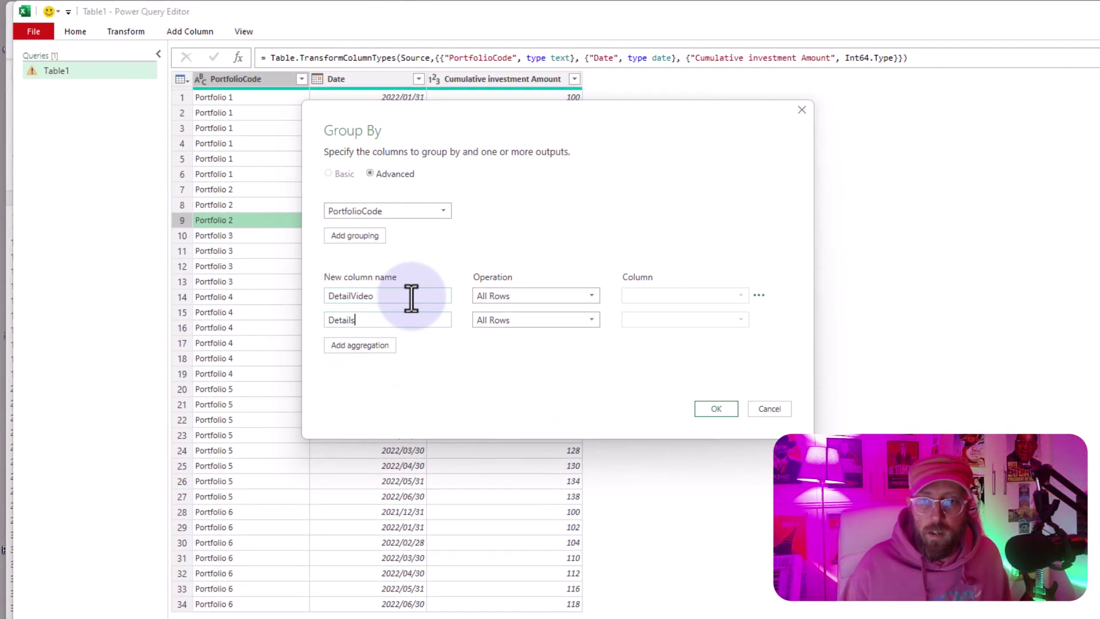
{"action": "left_click_drag", "start_coordinate": [405, 296], "coordinate": [301, 294]}
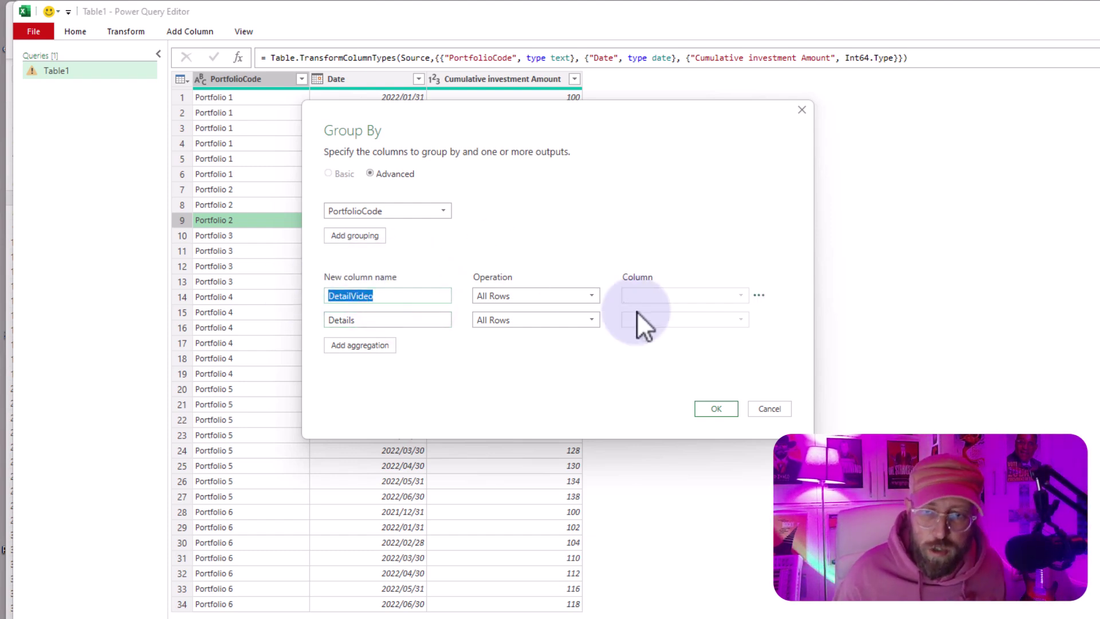
{"action": "left_click", "coordinate": [702, 405]}
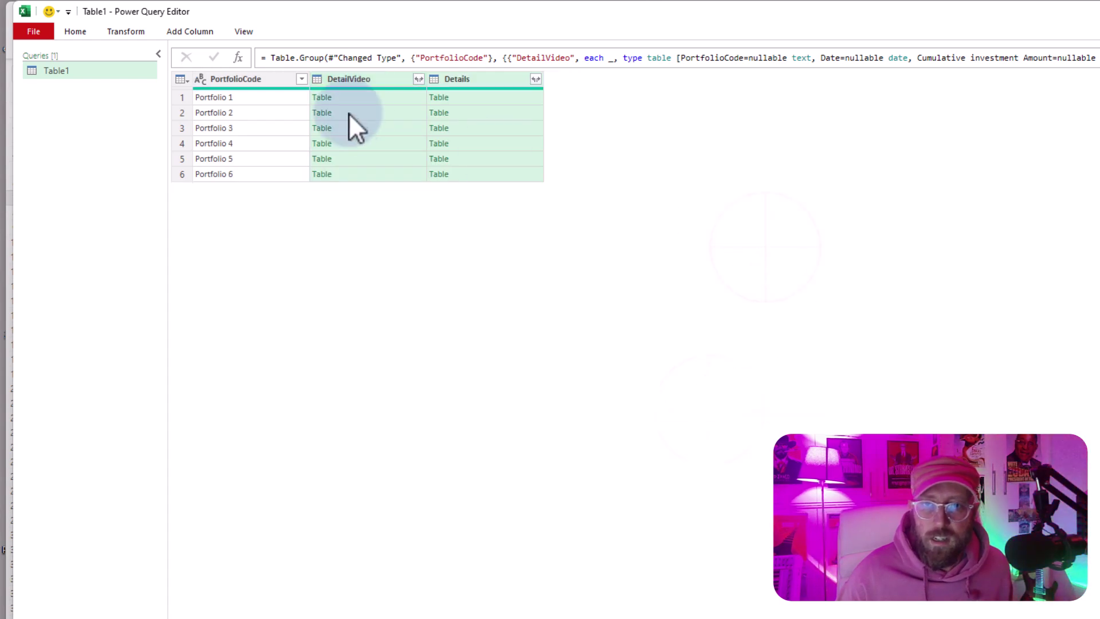
Step: Look through the grouped result row by row, from Portfolio 1 to Portfolio 6
{"action": "left_click", "coordinate": [483, 102]}
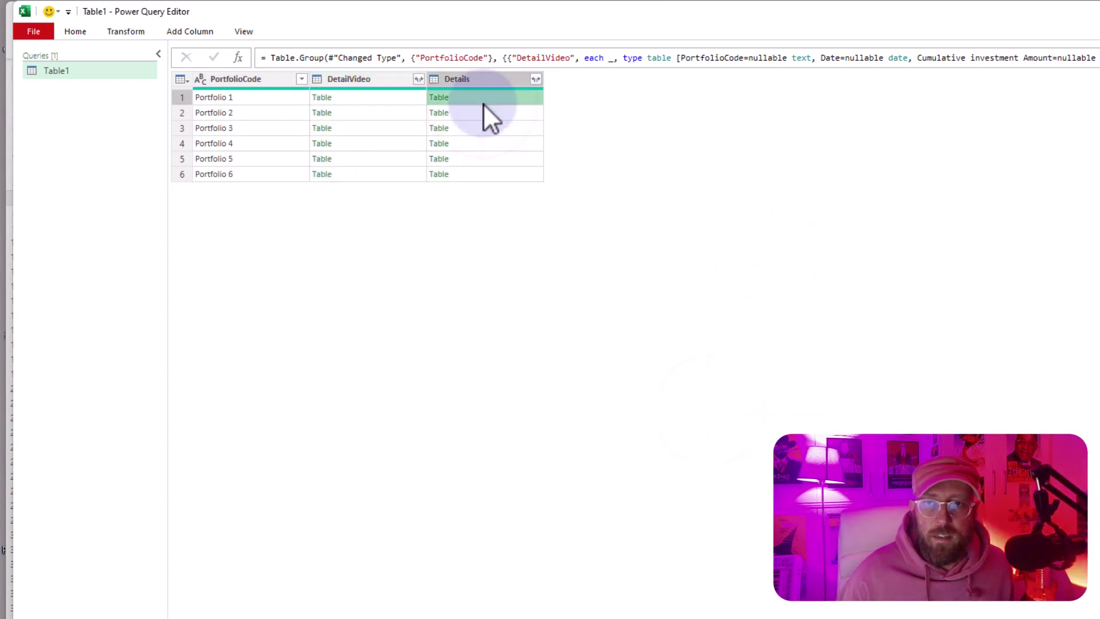
{"action": "left_click", "coordinate": [252, 97]}
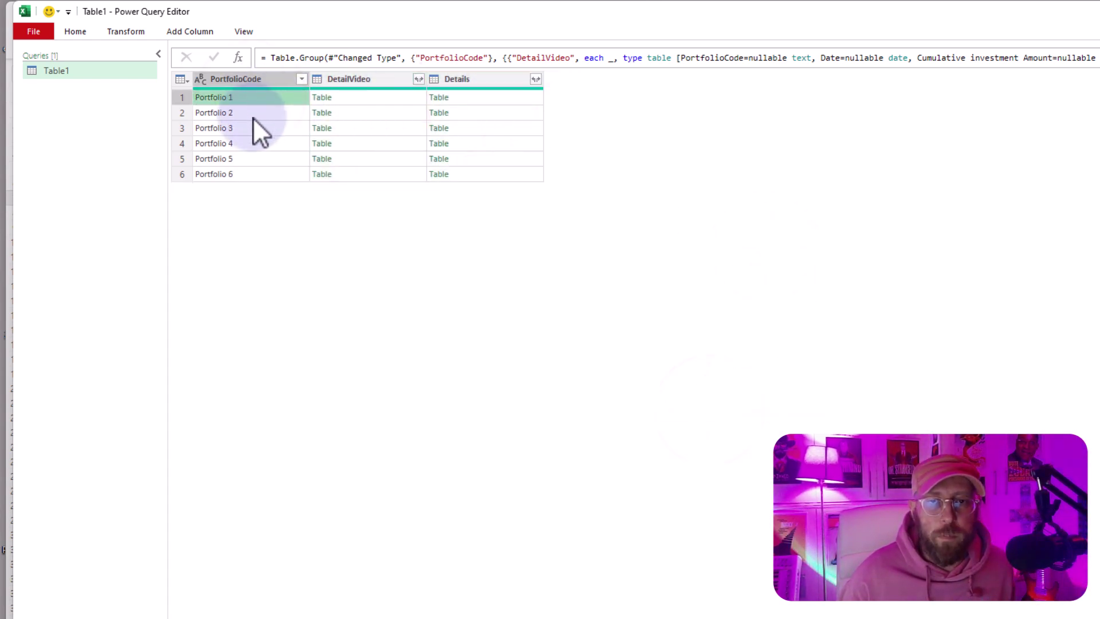
{"action": "left_click", "coordinate": [253, 117]}
{"action": "left_click", "coordinate": [252, 127]}
{"action": "left_click", "coordinate": [256, 142]}
{"action": "left_click", "coordinate": [258, 160]}
{"action": "left_click", "coordinate": [260, 174]}
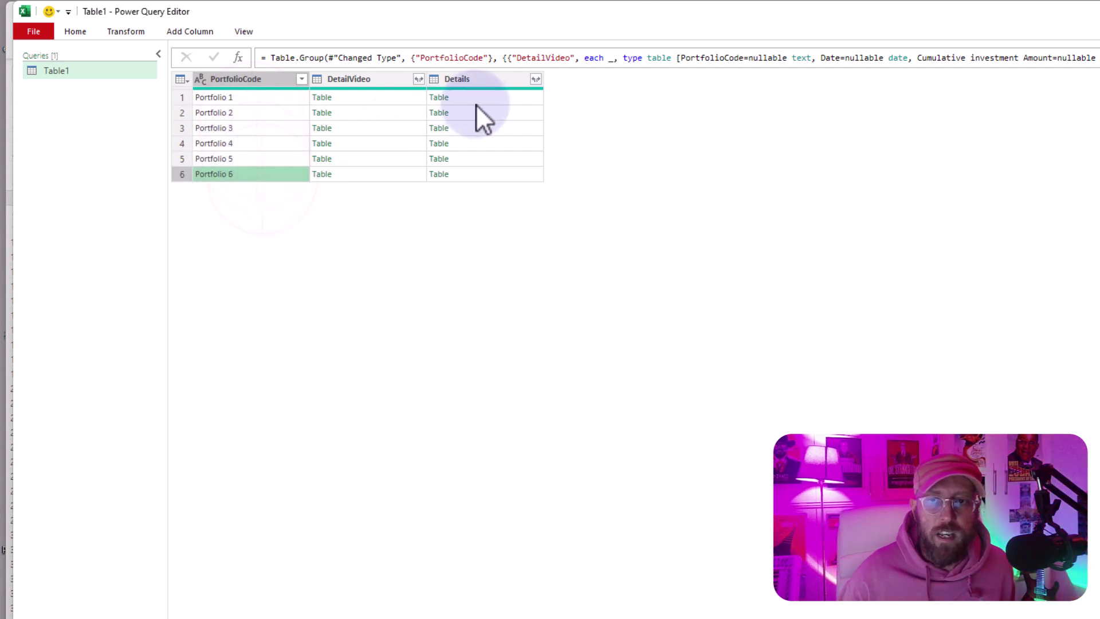
Step: Enlarge the preview area and inspect the nested Details table of each portfolio
{"action": "left_click", "coordinate": [500, 97]}
{"action": "left_click_drag", "start_coordinate": [541, 613], "coordinate": [541, 318]}
{"action": "left_click", "coordinate": [499, 109]}
{"action": "left_click", "coordinate": [498, 127]}
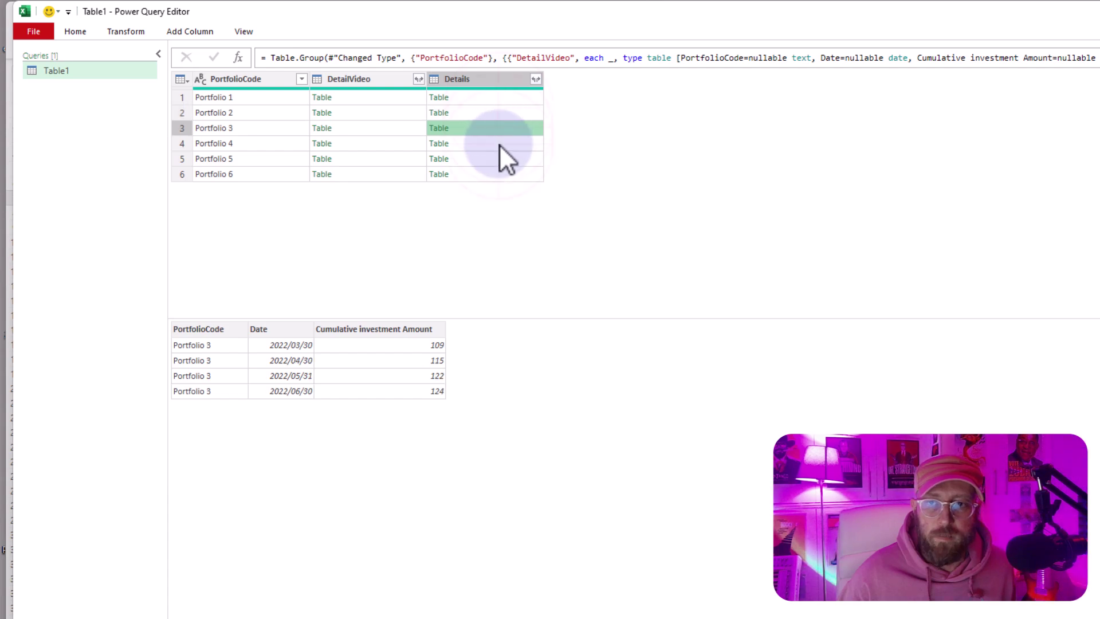
{"action": "left_click", "coordinate": [499, 143]}
{"action": "left_click", "coordinate": [498, 159]}
{"action": "left_click", "coordinate": [499, 175]}
{"action": "left_click", "coordinate": [486, 96]}
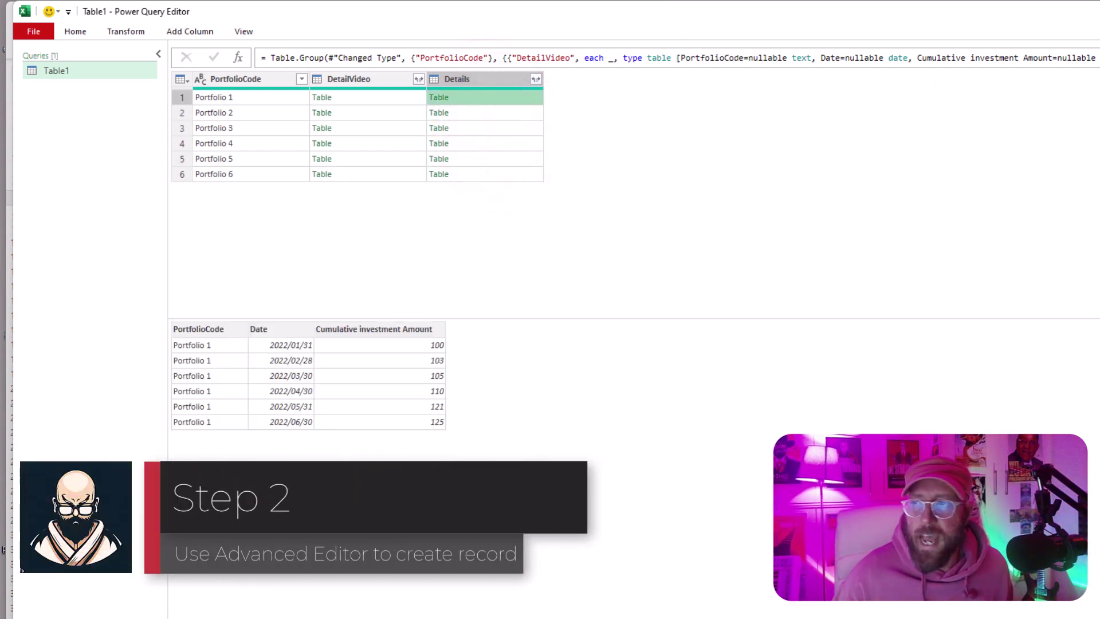
Step: Open the query's M code in the Advanced Editor and start a new line before the DetailVideo aggregation in the Grouped Rows step
{"action": "left_click", "coordinate": [263, 57]}
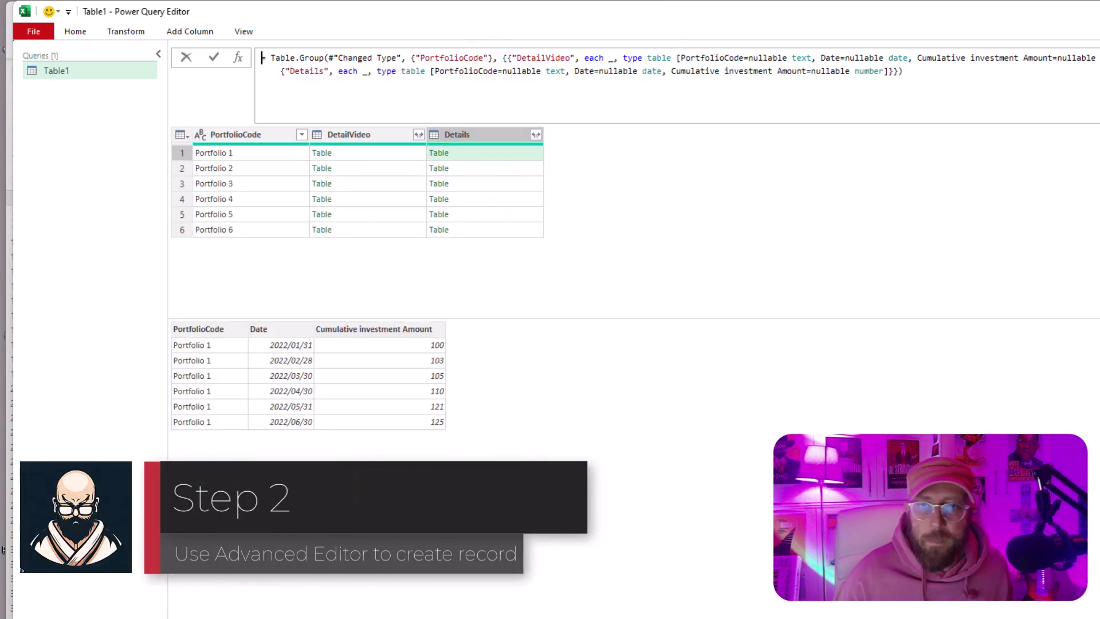
{"action": "left_click", "coordinate": [83, 35]}
{"action": "left_click", "coordinate": [136, 67]}
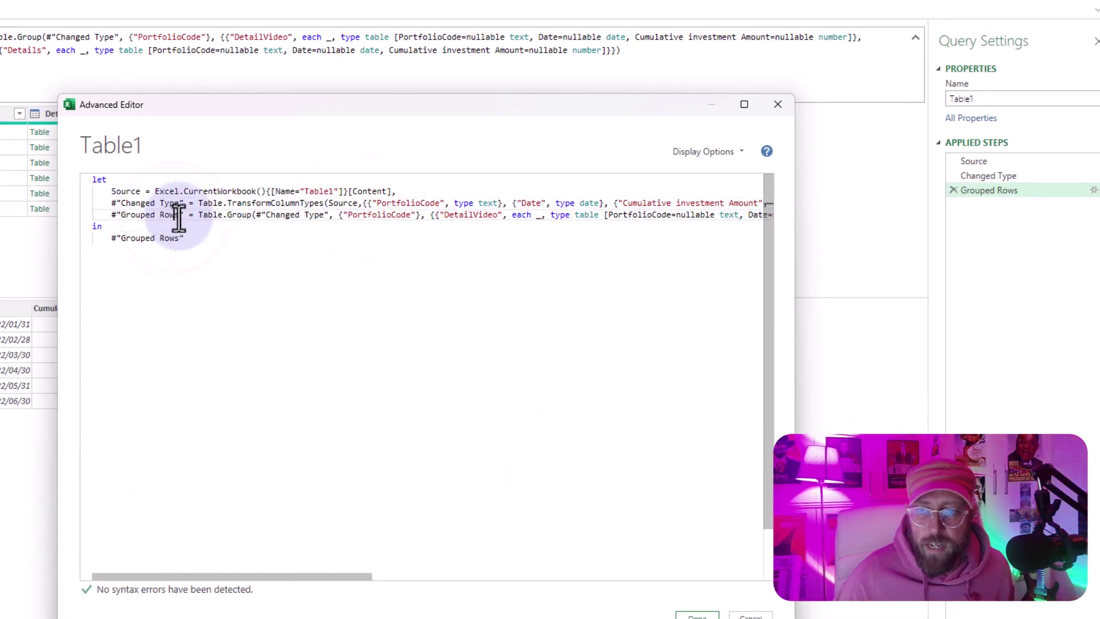
{"action": "left_click", "coordinate": [242, 216]}
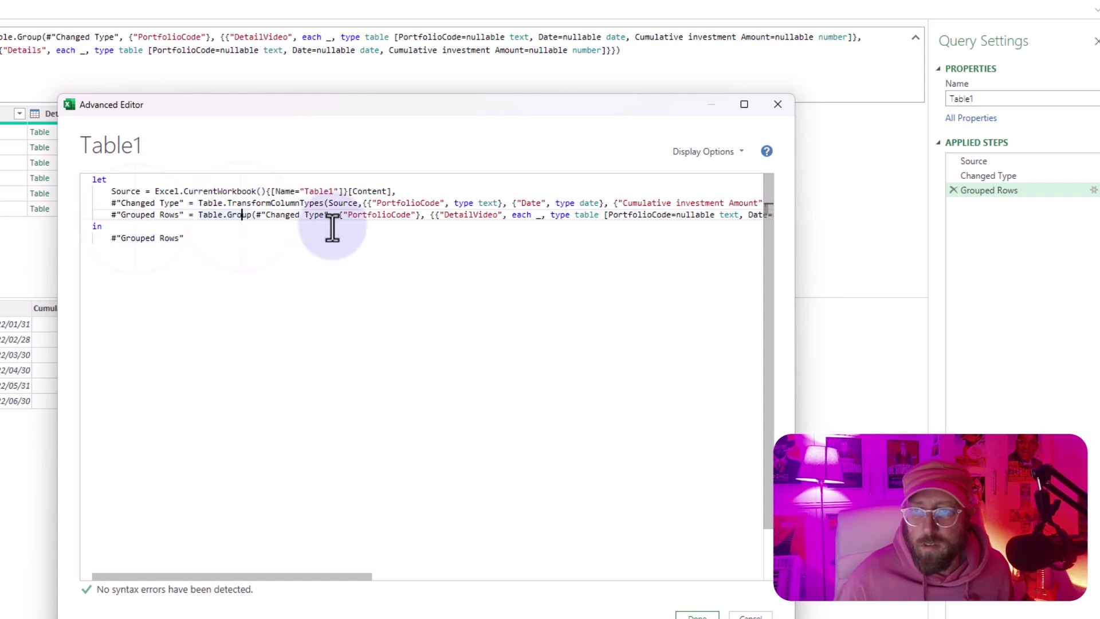
{"action": "left_click", "coordinate": [437, 216]}
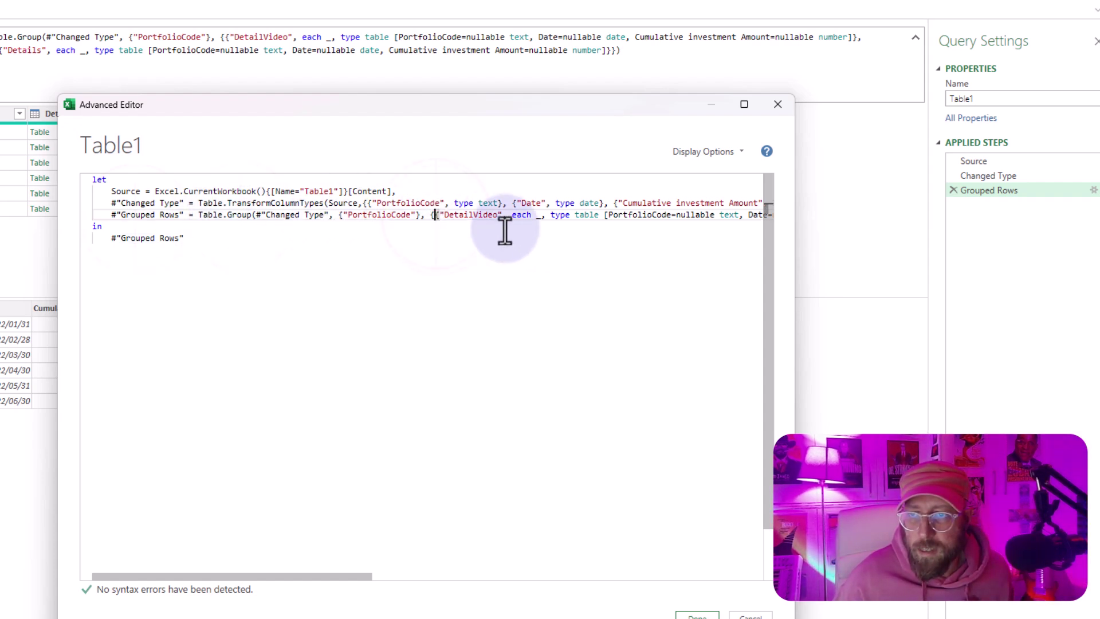
{"action": "key", "text": "Return"}
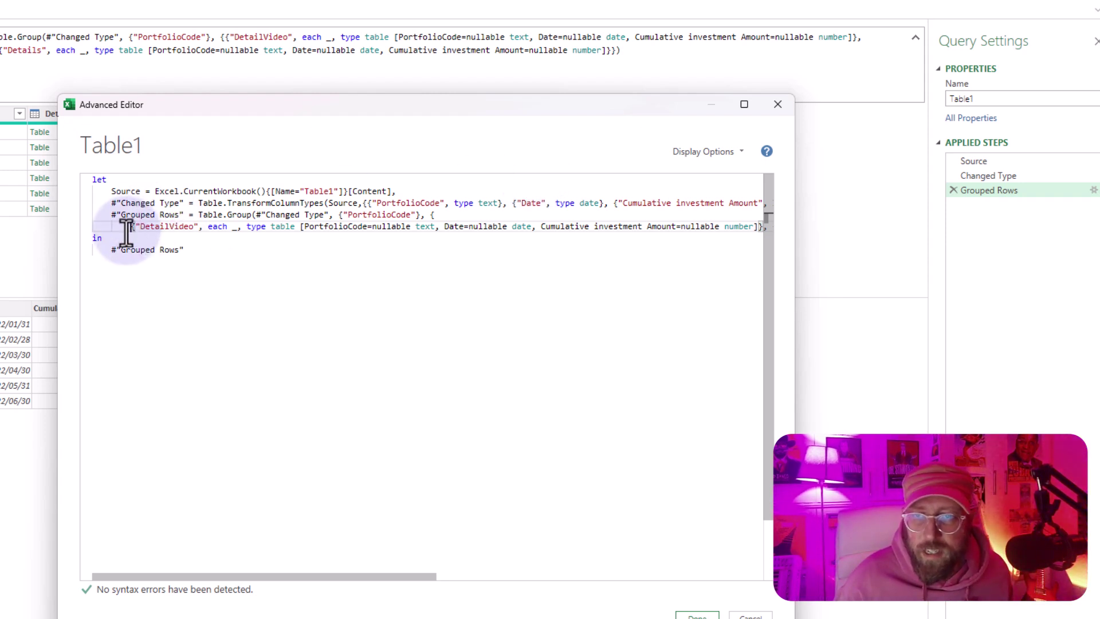
Step: Put the Details aggregation on its own line below the DetailVideo aggregation
{"action": "left_click_drag", "start_coordinate": [127, 227], "coordinate": [228, 234]}
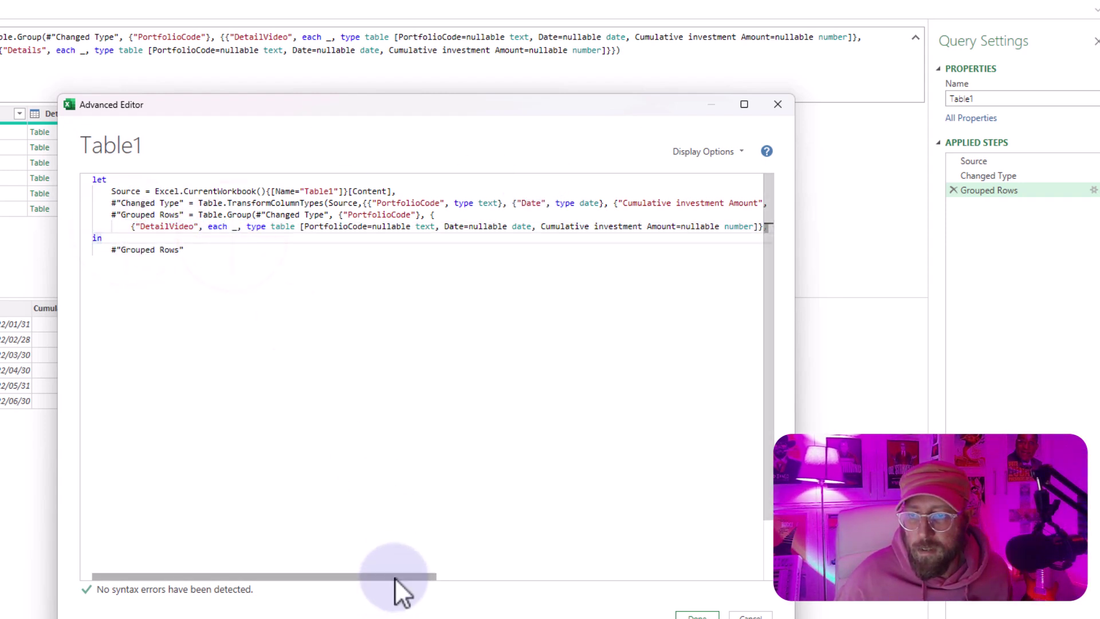
{"action": "left_click_drag", "start_coordinate": [398, 577], "coordinate": [521, 496]}
{"action": "left_click", "coordinate": [503, 228]}
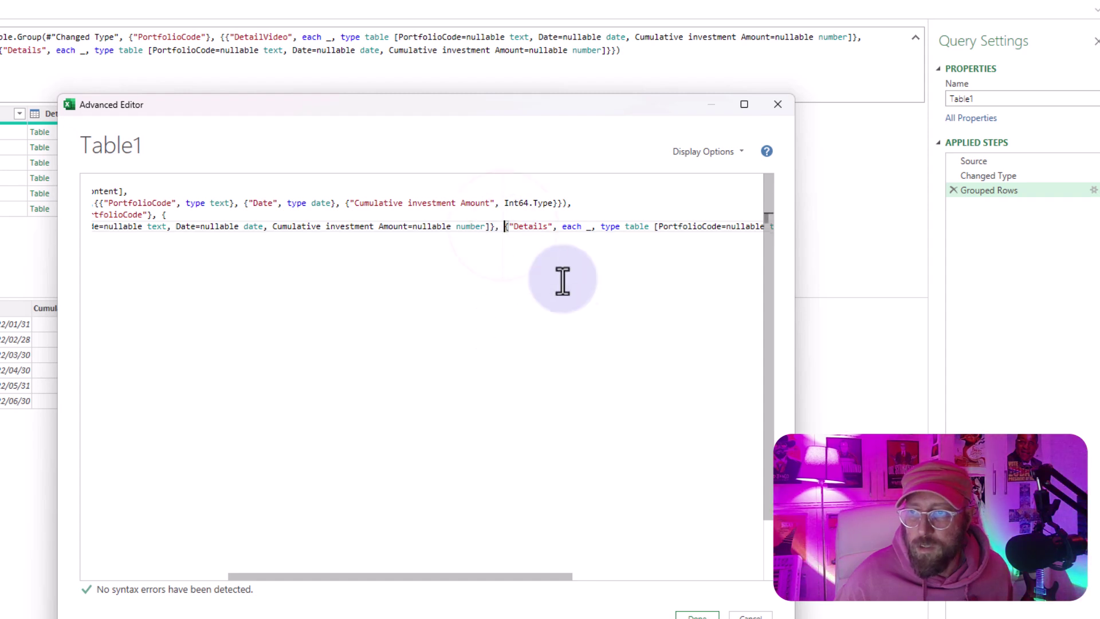
{"action": "key", "text": "Return"}
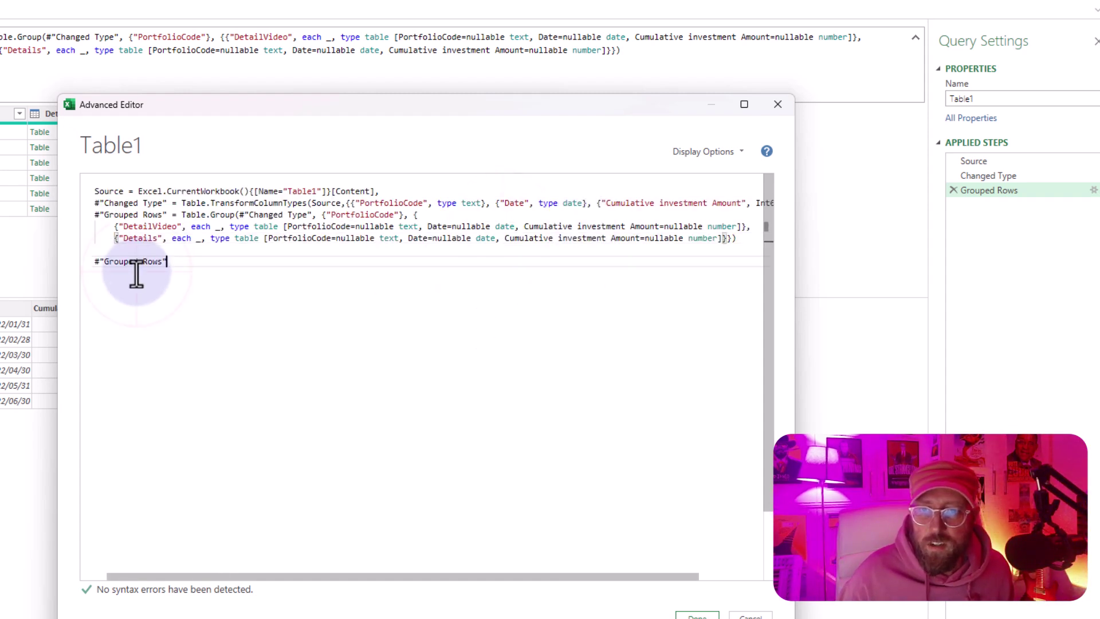
Step: Break the line after each in the Details aggregation and delete its underscore and table type definition, keeping the closing braces
{"action": "left_click", "coordinate": [148, 238]}
{"action": "left_click", "coordinate": [162, 238]}
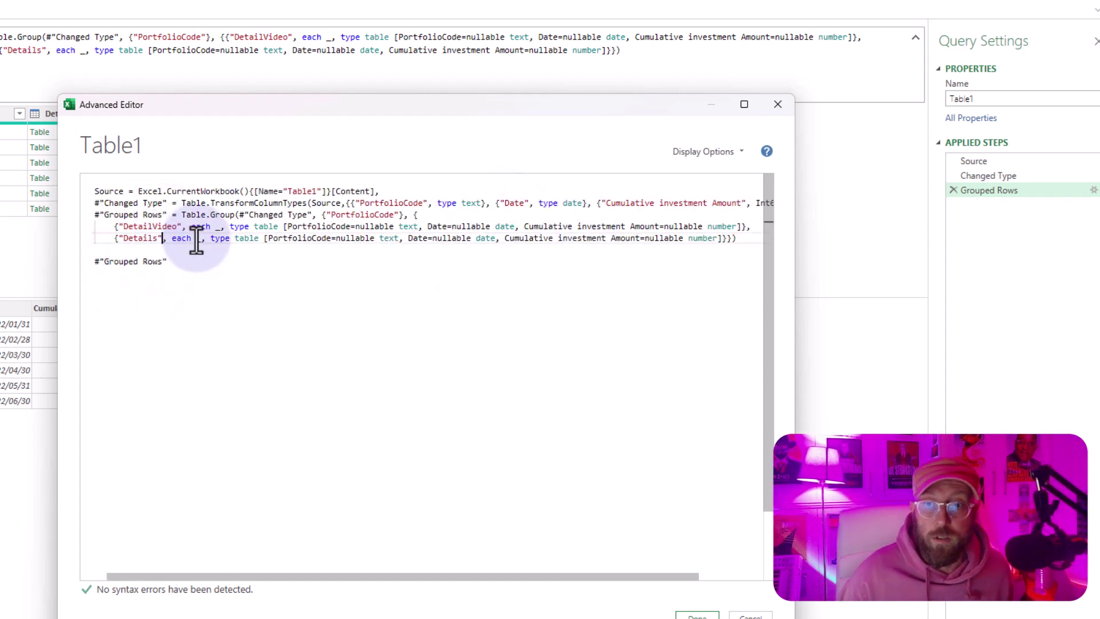
{"action": "left_click", "coordinate": [199, 238]}
{"action": "key", "text": "Return"}
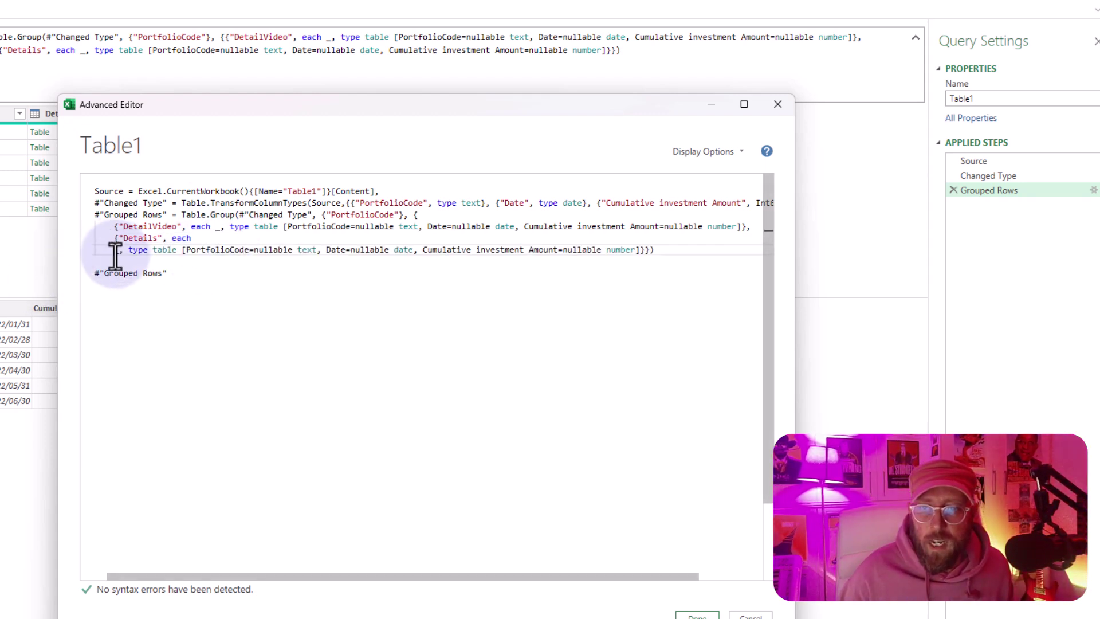
{"action": "left_click_drag", "start_coordinate": [113, 250], "coordinate": [653, 248]}
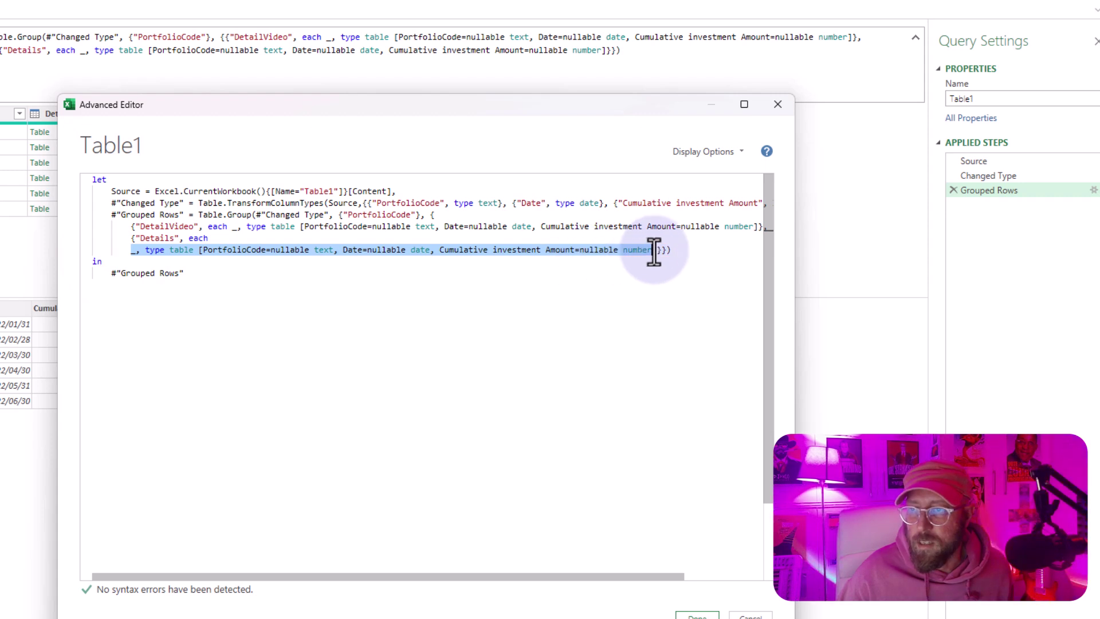
{"action": "key", "text": "BackSpace"}
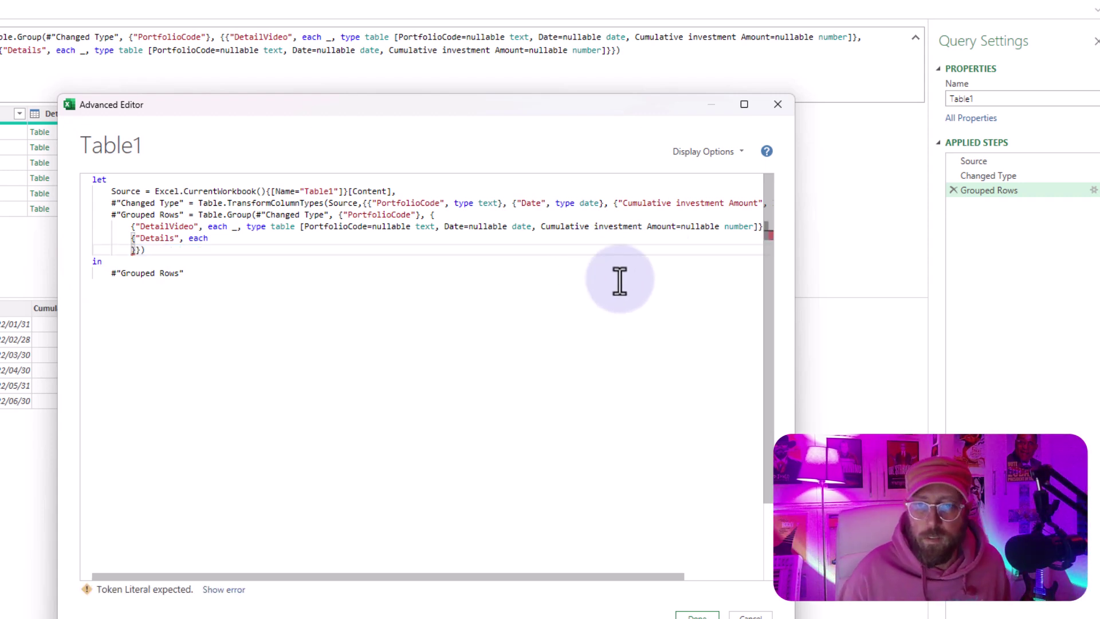
Step: Add an empty record in square brackets after each in the Details aggregation, with each bracket on its own line
{"action": "key", "text": "Return"}
{"action": "key", "text": "Return"}
{"action": "key", "text": "Up"}
{"action": "key", "text": "Up"}
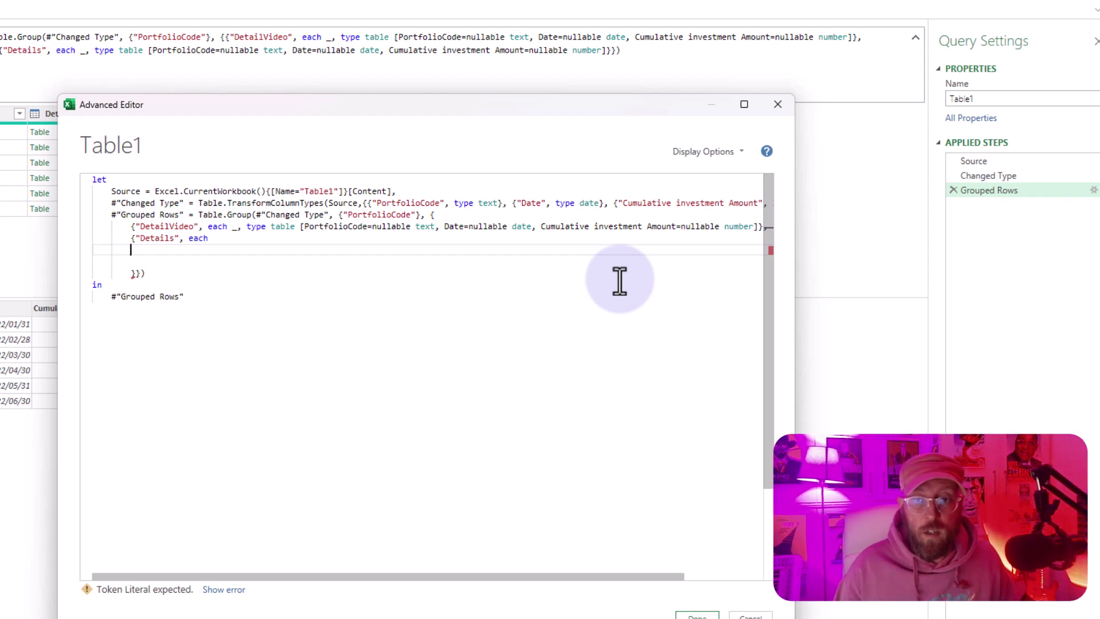
{"action": "key", "text": "Return"}
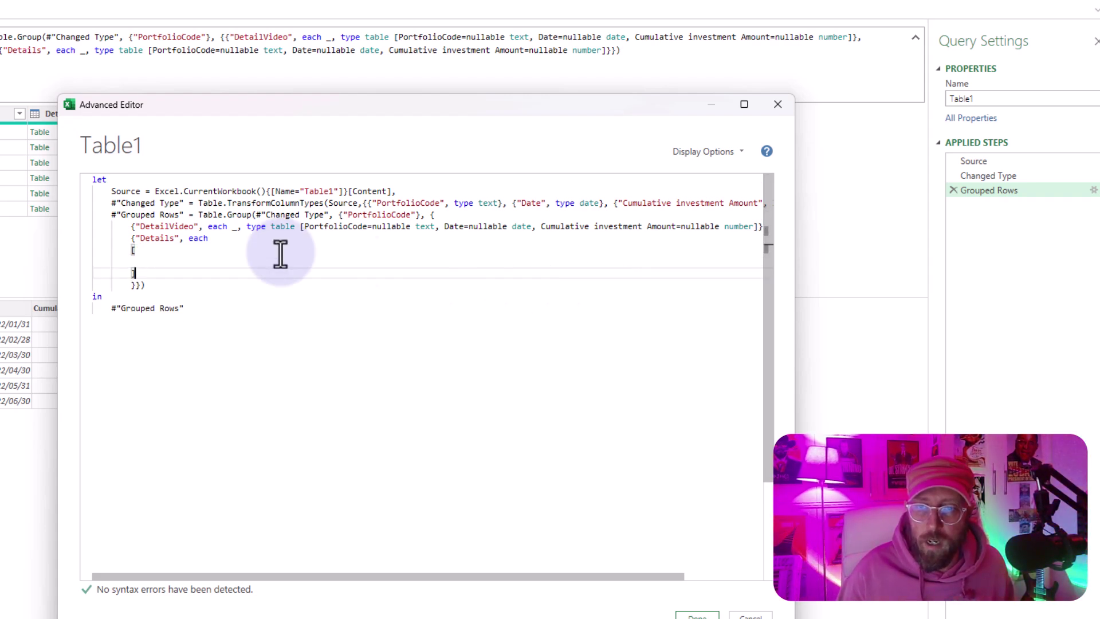
{"action": "left_click_drag", "start_coordinate": [221, 238], "coordinate": [137, 243]}
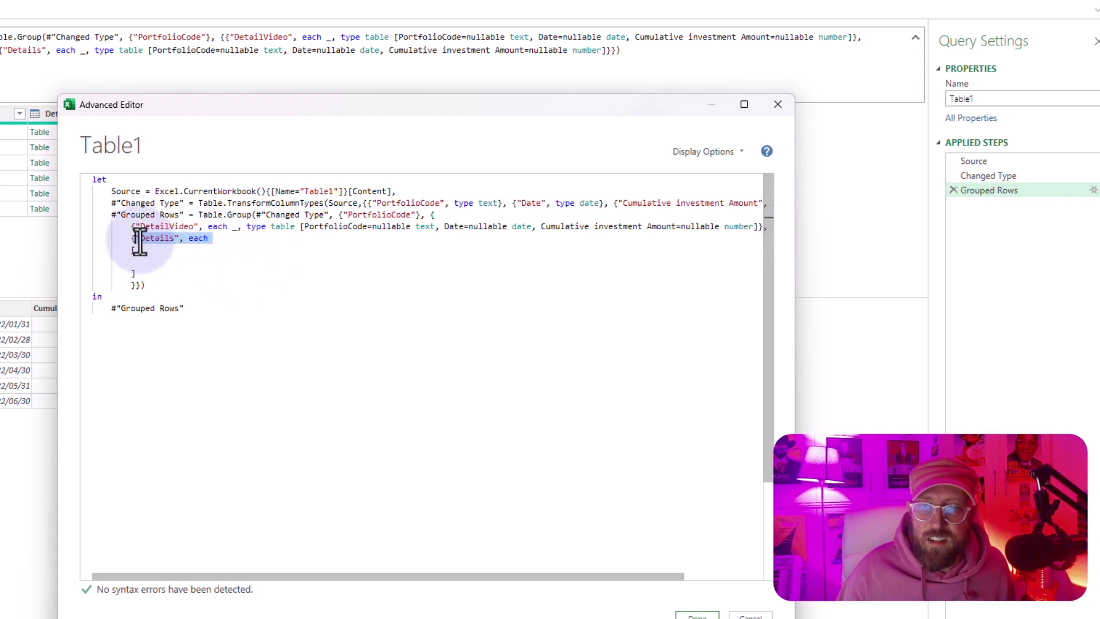
{"action": "left_click", "coordinate": [143, 249]}
Step: Move the Advanced Editor window aside to uncover the DetailVideo and Details columns beside the code
{"action": "left_click_drag", "start_coordinate": [261, 107], "coordinate": [515, 63]}
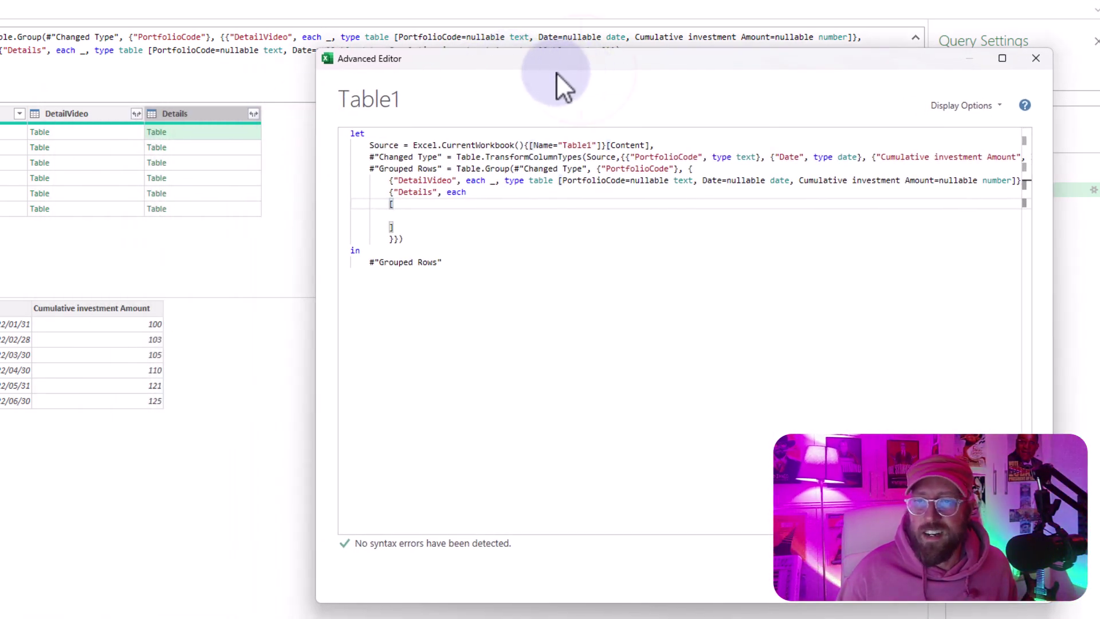
{"action": "left_click", "coordinate": [430, 215]}
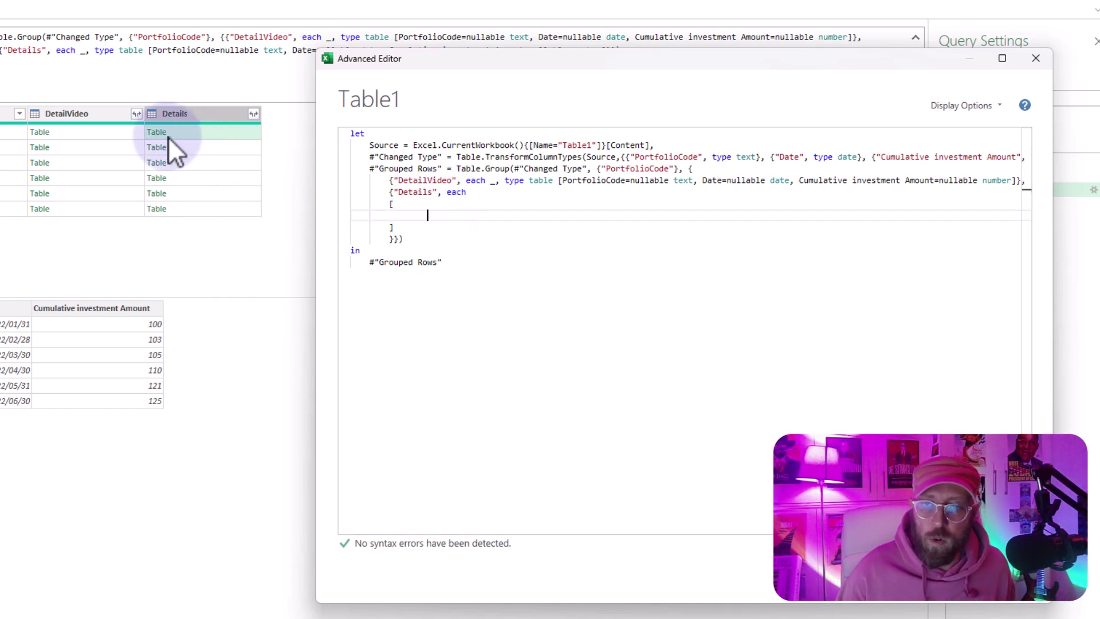
{"action": "left_click", "coordinate": [402, 216]}
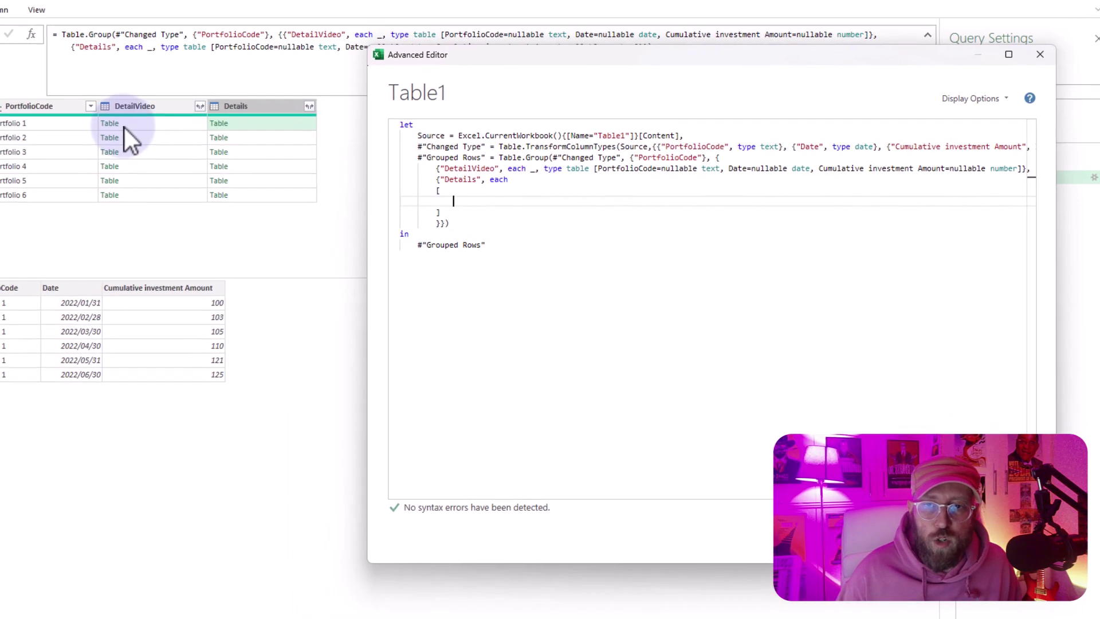
Step: Define the field RowCounter = Table.RowCount(_) inside the Details record and apply the edited code
{"action": "left_click", "coordinate": [470, 202]}
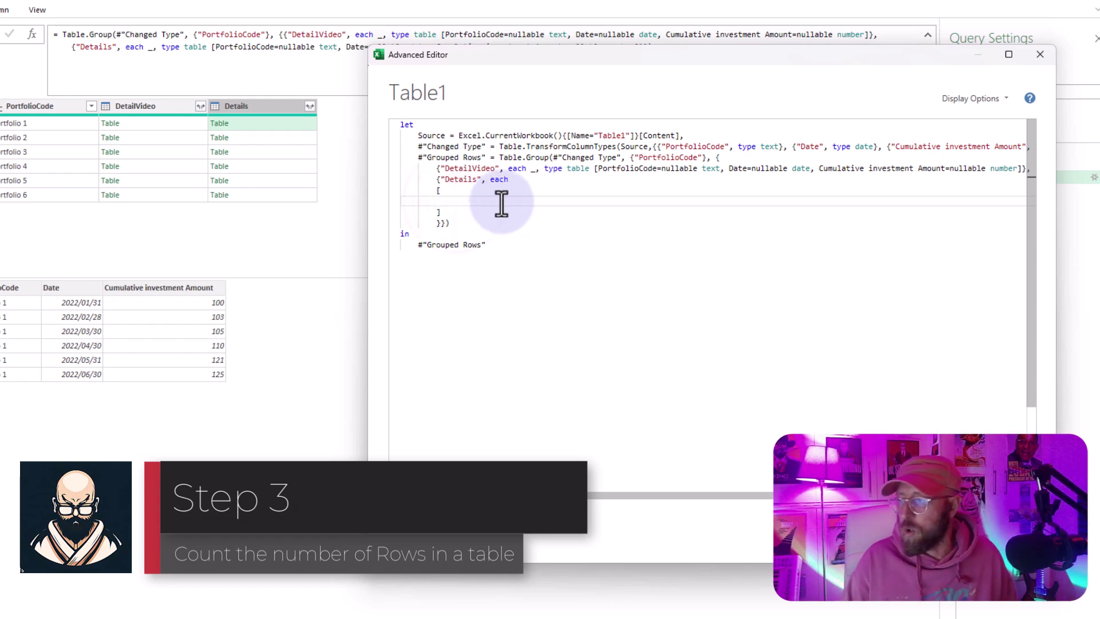
{"action": "type", "text": "Ro"}
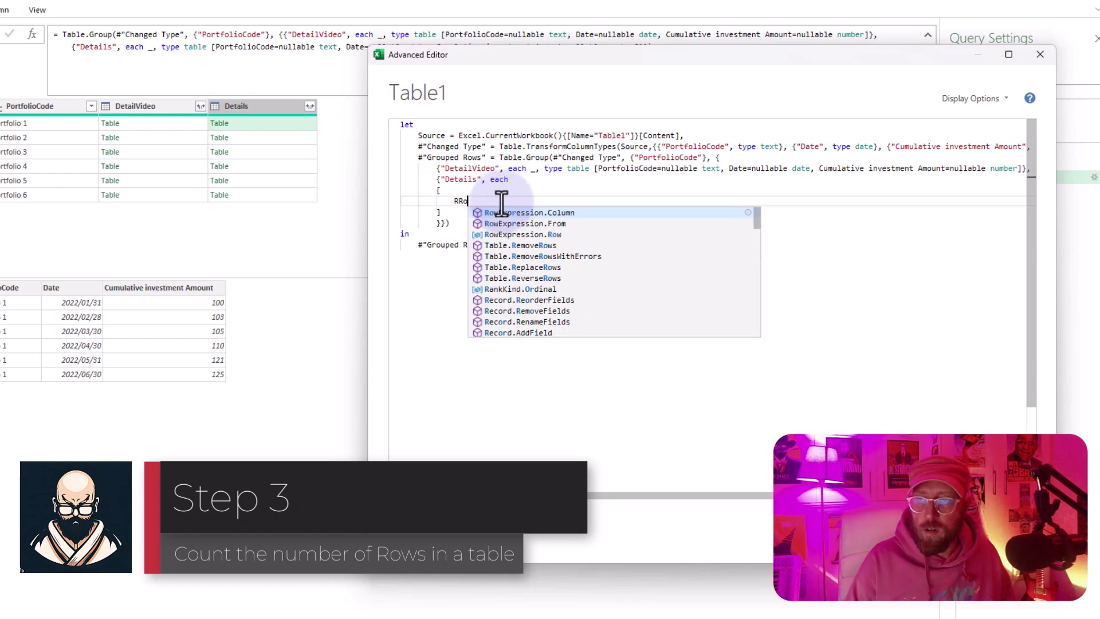
{"action": "type", "text": "wCounter"}
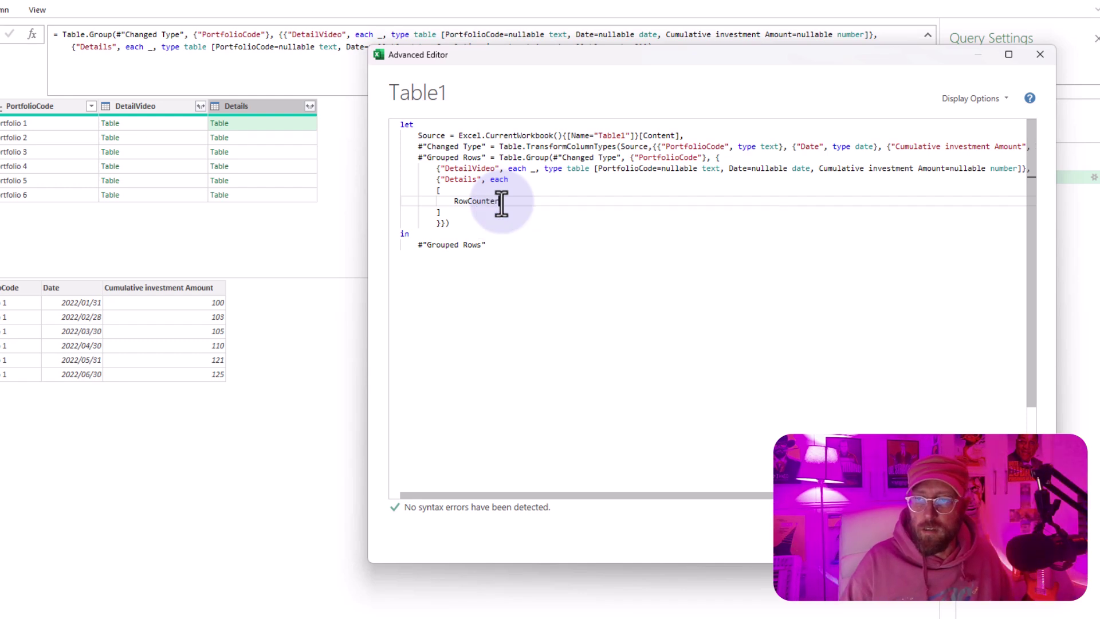
{"action": "type", "text": " = table"}
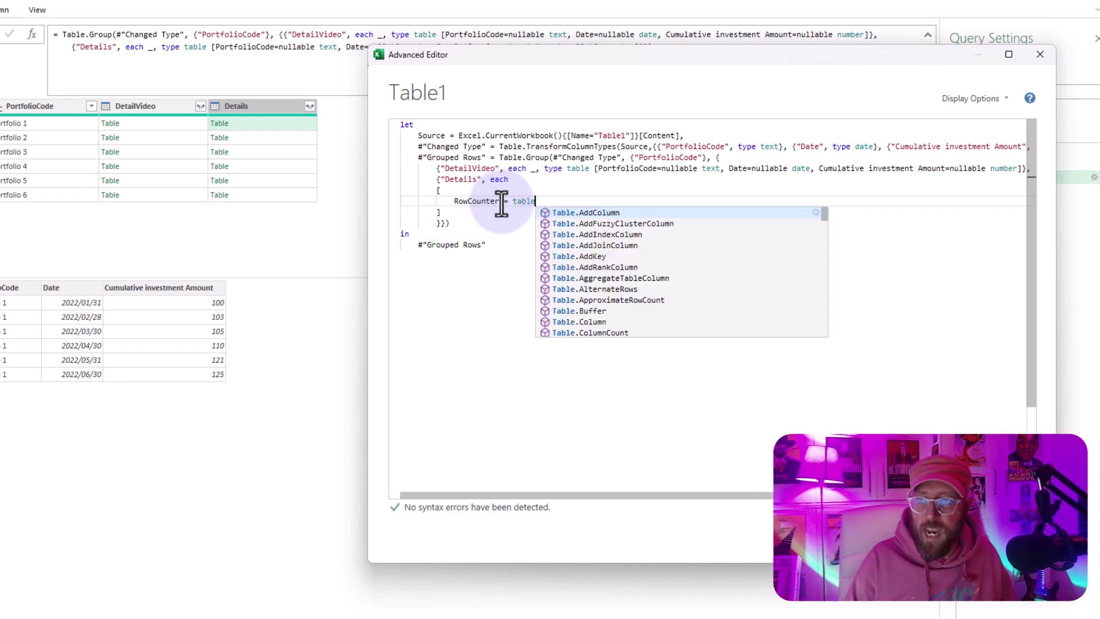
{"action": "type", "text": "row"}
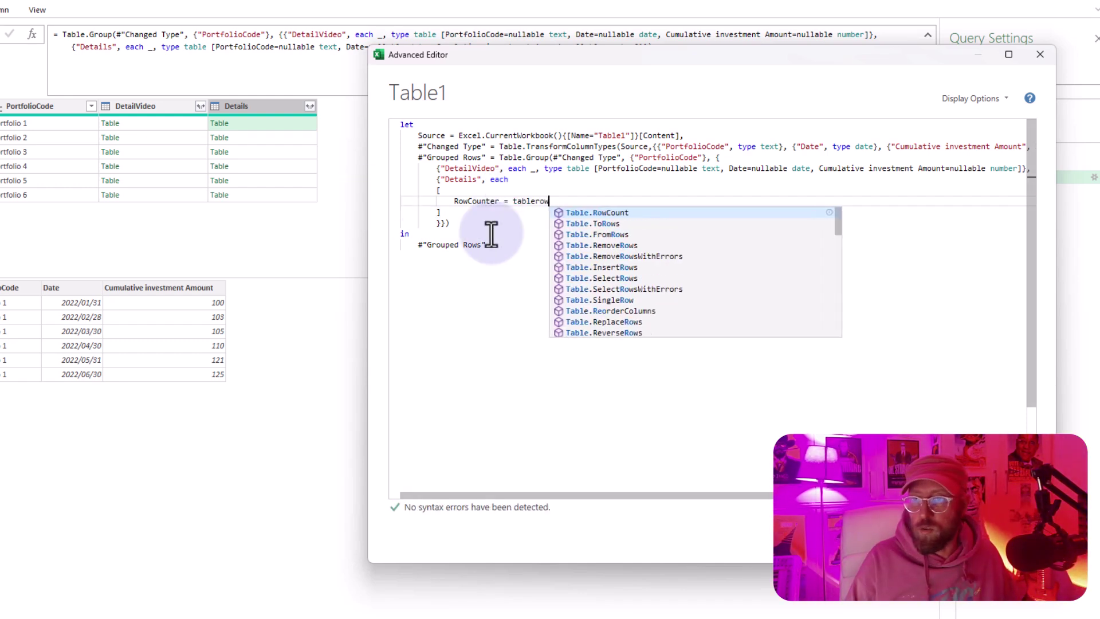
{"action": "key", "text": "Tab"}
{"action": "type", "text": "("}
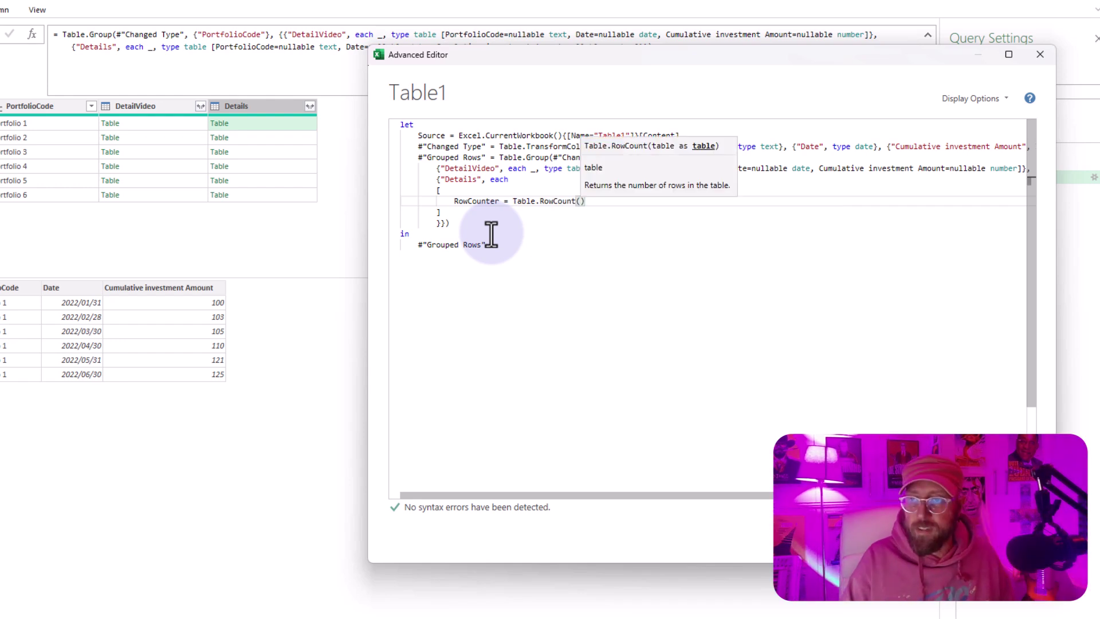
{"action": "type", "text": "_"}
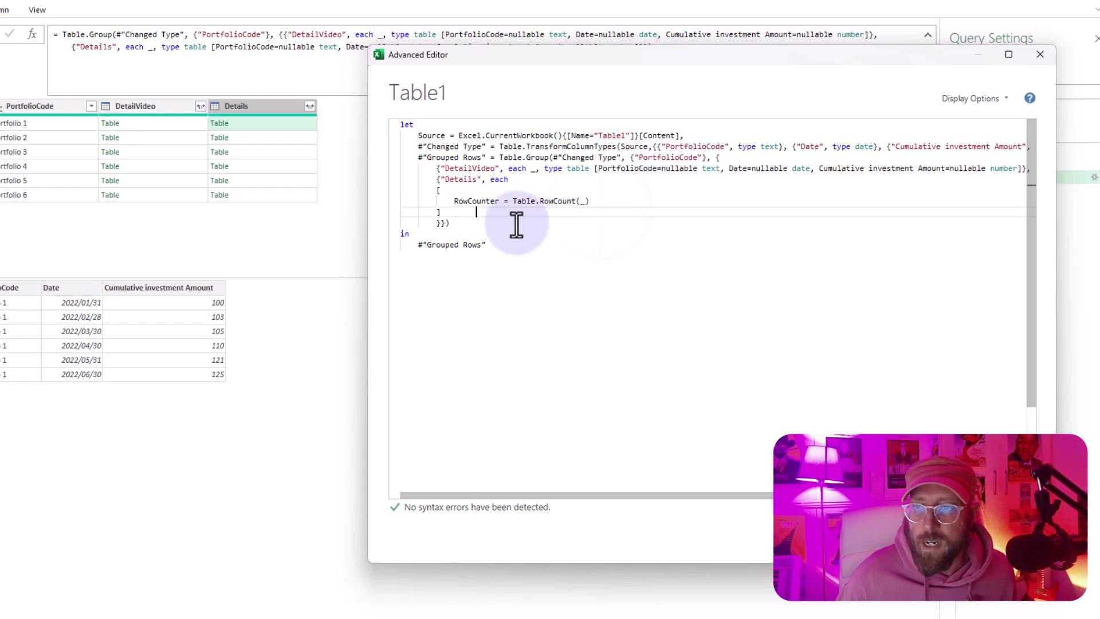
{"action": "left_click", "coordinate": [1019, 539]}
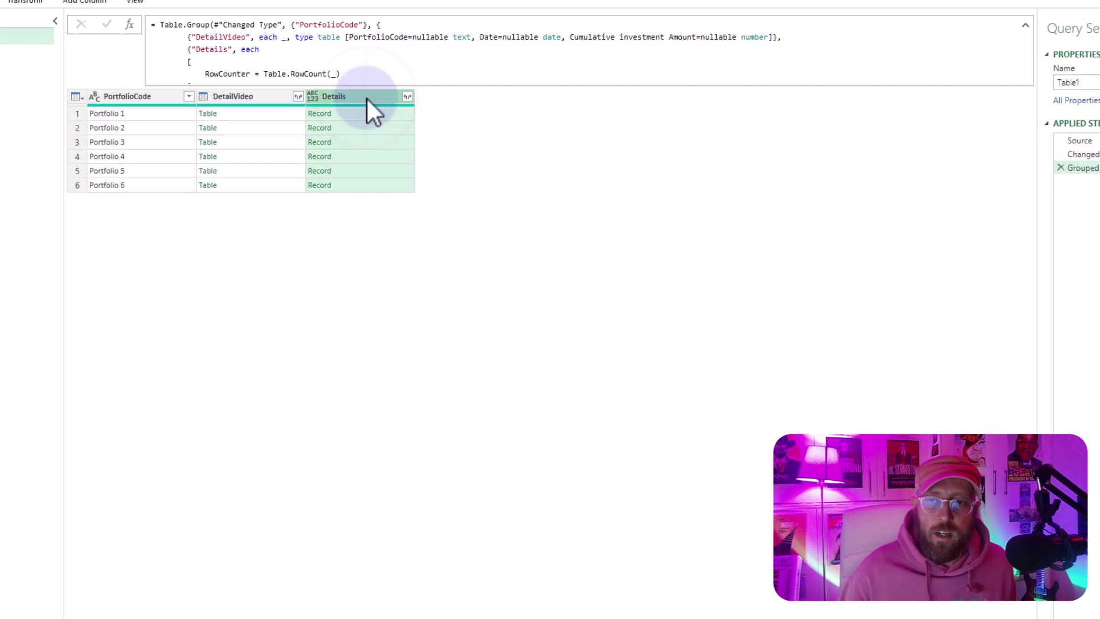
Step: Preview the Details records of Portfolios 1 to 3 and check the RowCounter field against its formula
{"action": "left_click", "coordinate": [327, 116]}
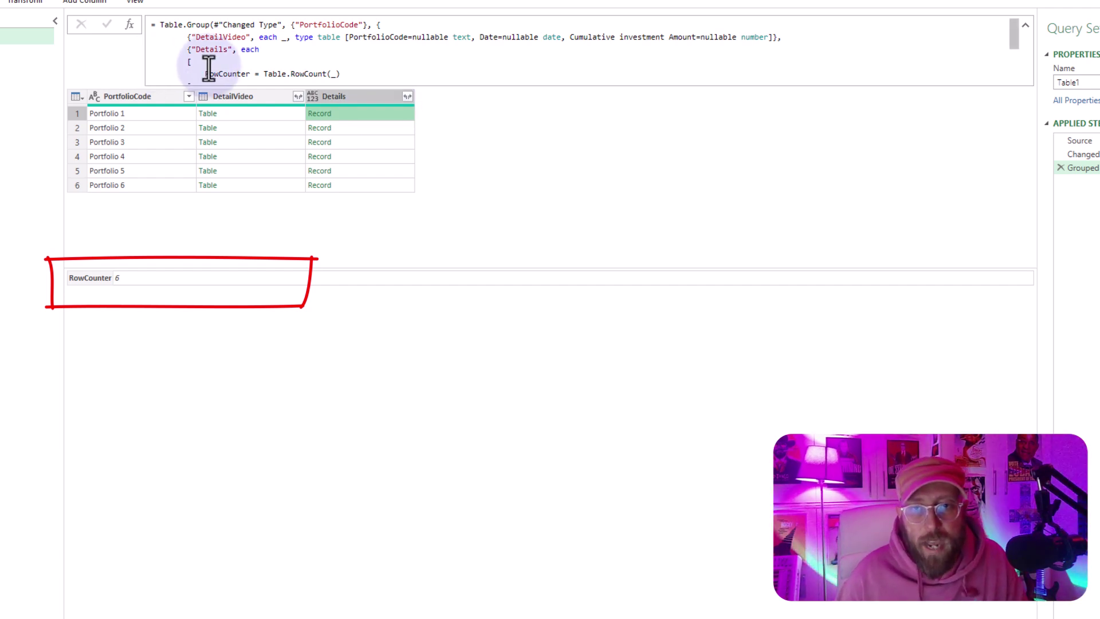
{"action": "left_click_drag", "start_coordinate": [205, 74], "coordinate": [235, 140]}
{"action": "left_click", "coordinate": [404, 114]}
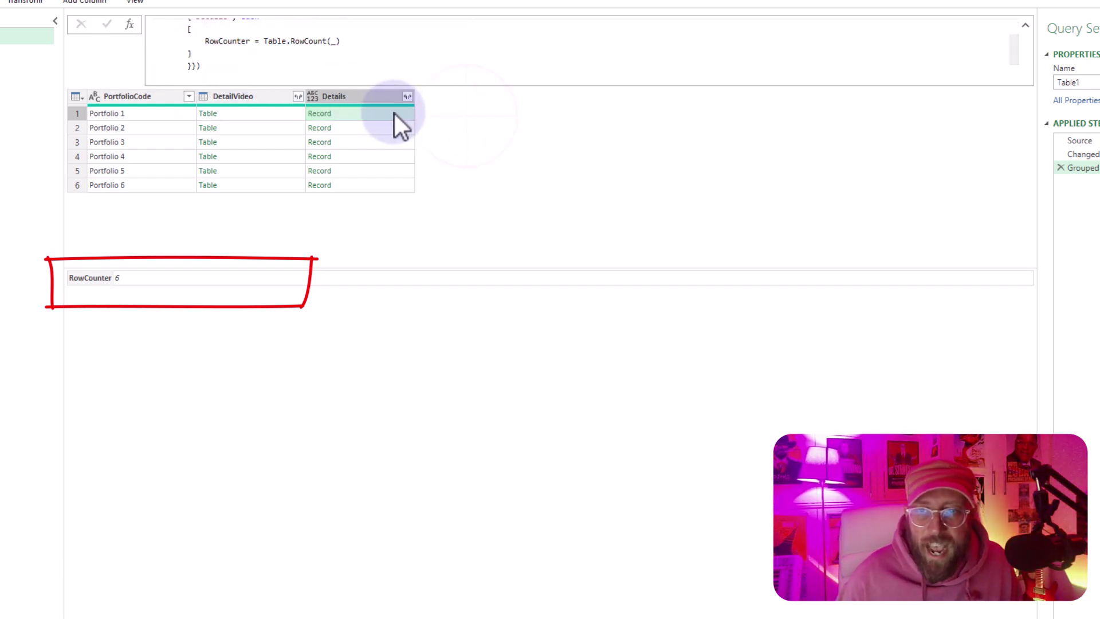
{"action": "left_click", "coordinate": [378, 128]}
{"action": "left_click", "coordinate": [382, 141]}
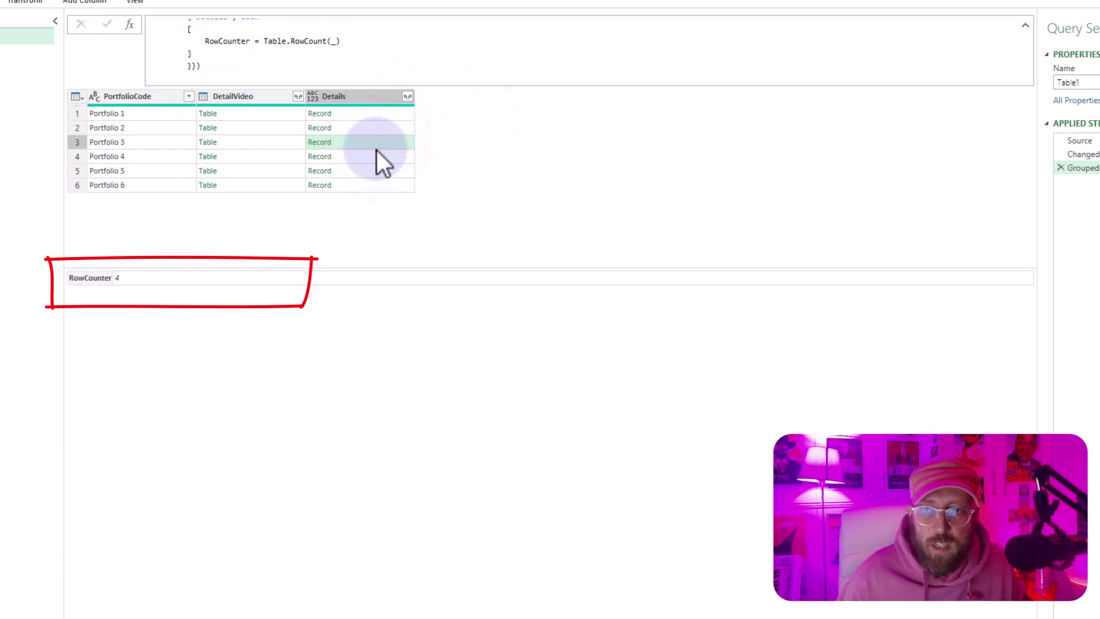
{"action": "left_click", "coordinate": [369, 117]}
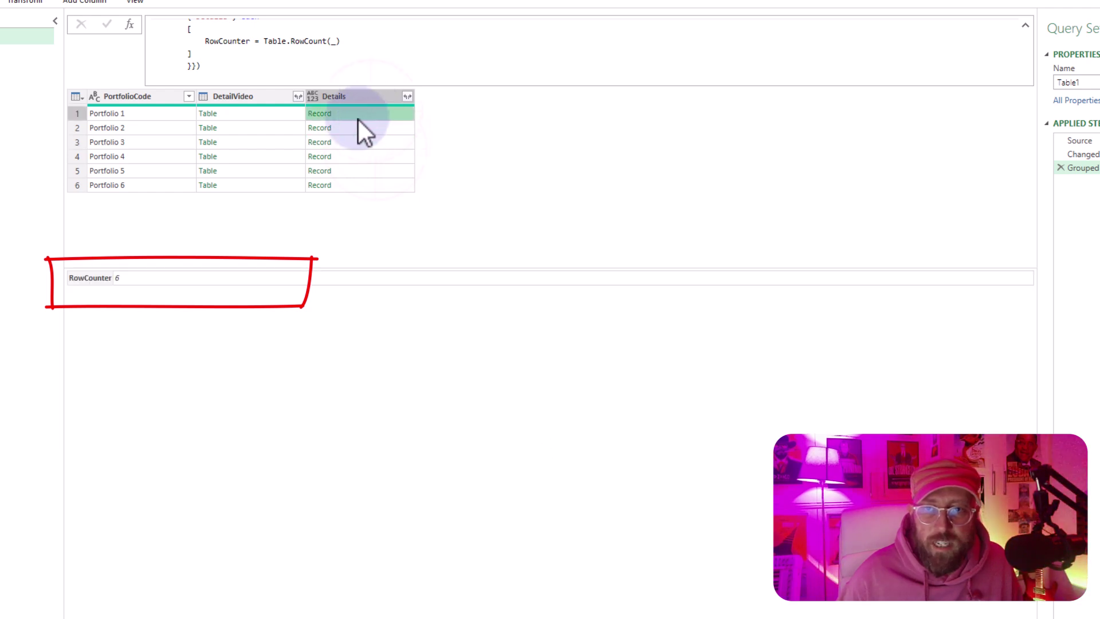
Step: Compare the DetailVideo tables of Portfolio 1 and Portfolio 5 with the RowCounter in their Details records
{"action": "left_click", "coordinate": [251, 115]}
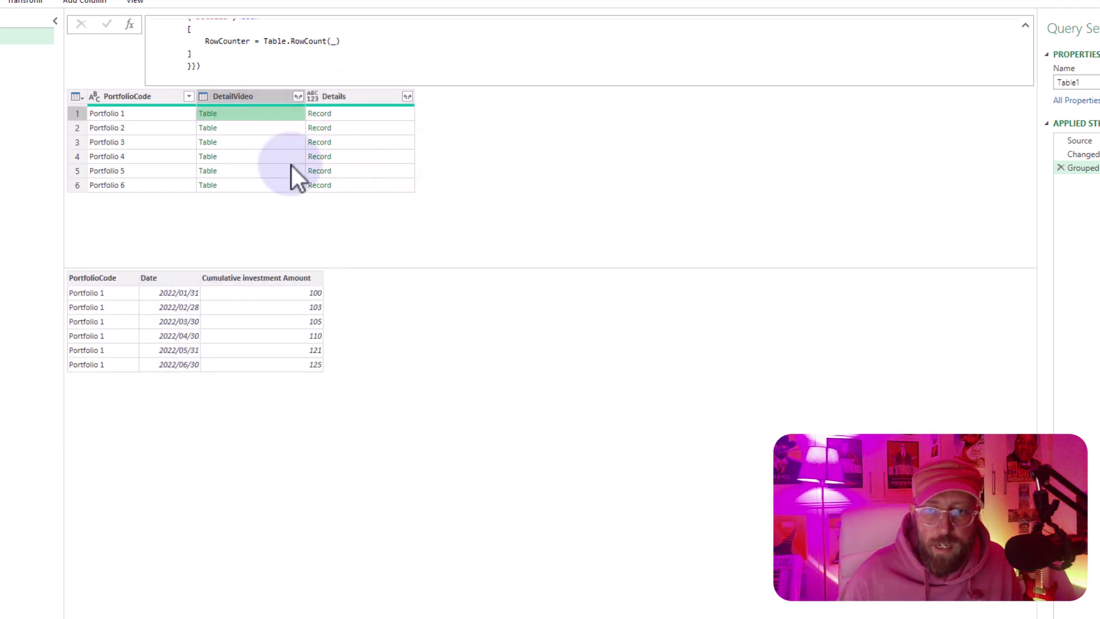
{"action": "left_click", "coordinate": [366, 171]}
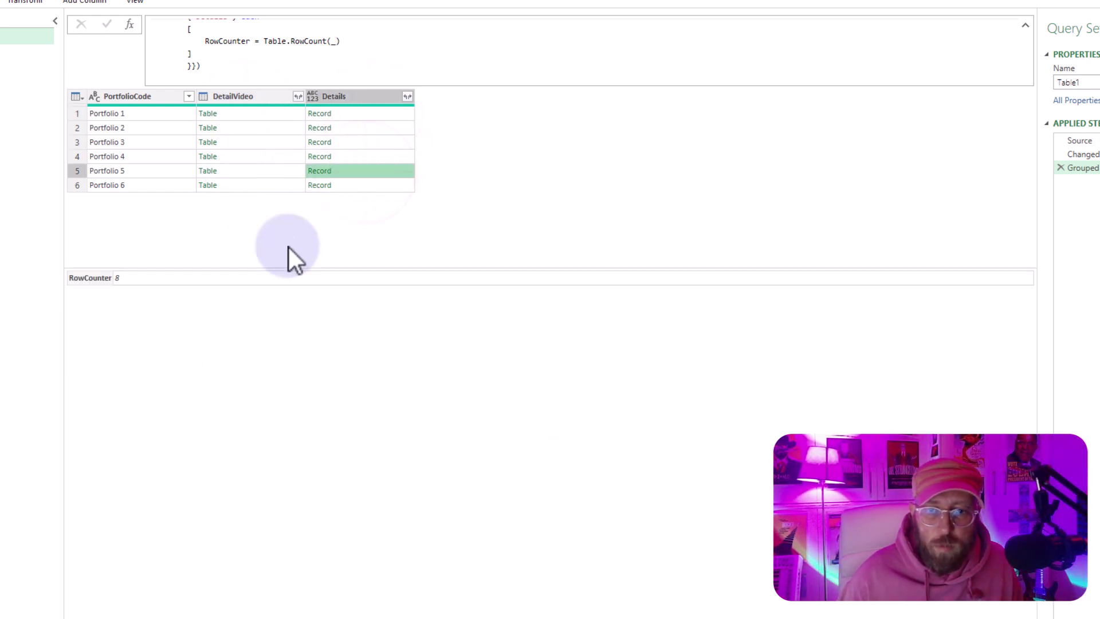
{"action": "left_click", "coordinate": [254, 173]}
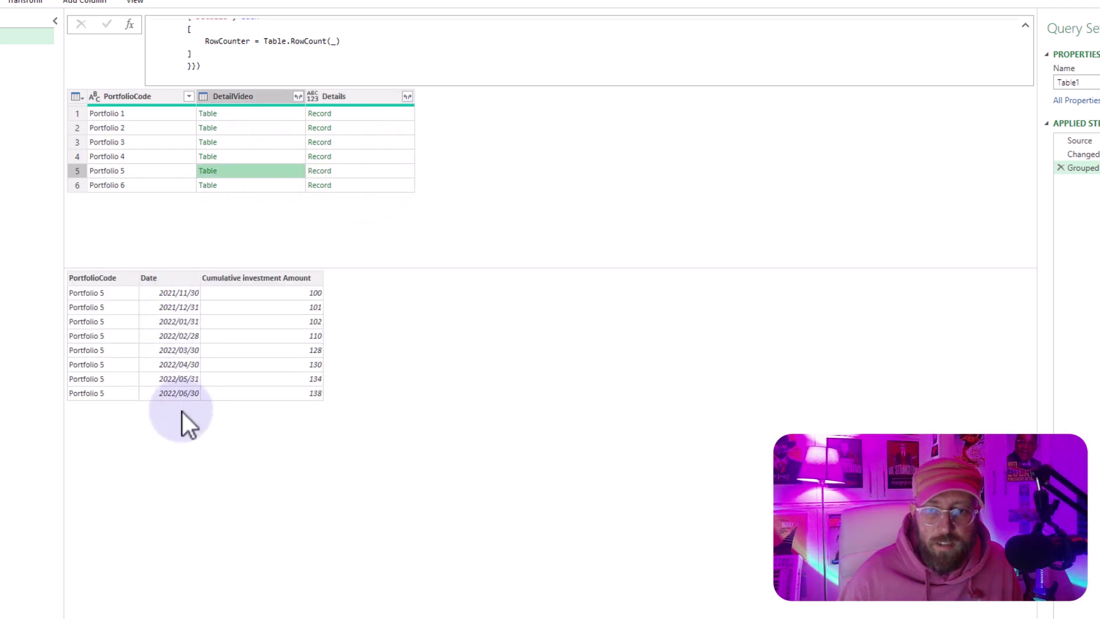
{"action": "left_click", "coordinate": [359, 114]}
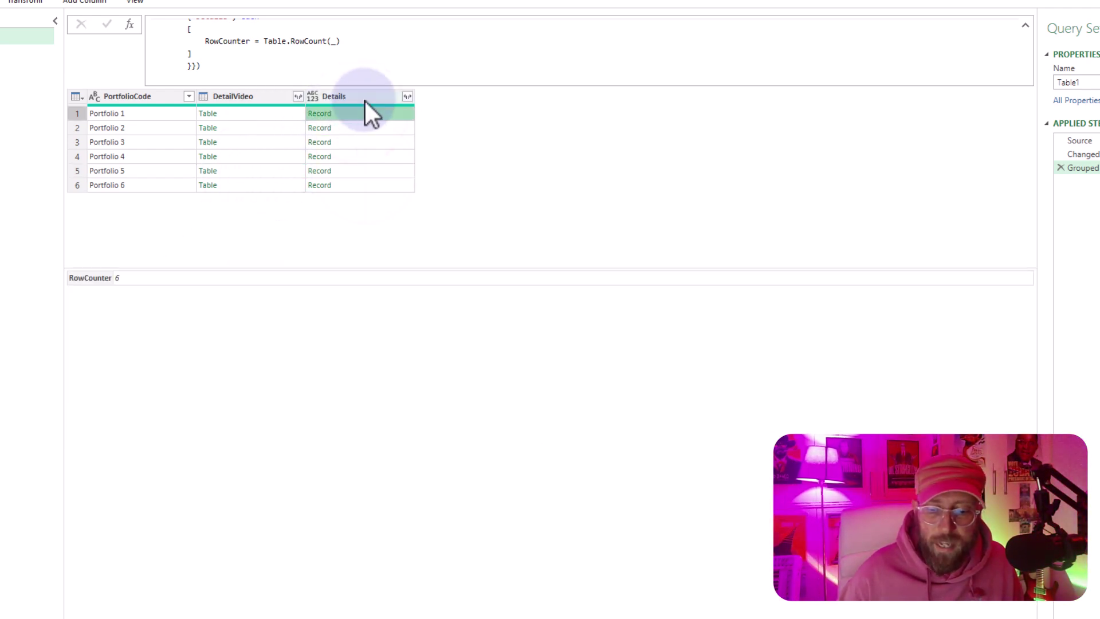
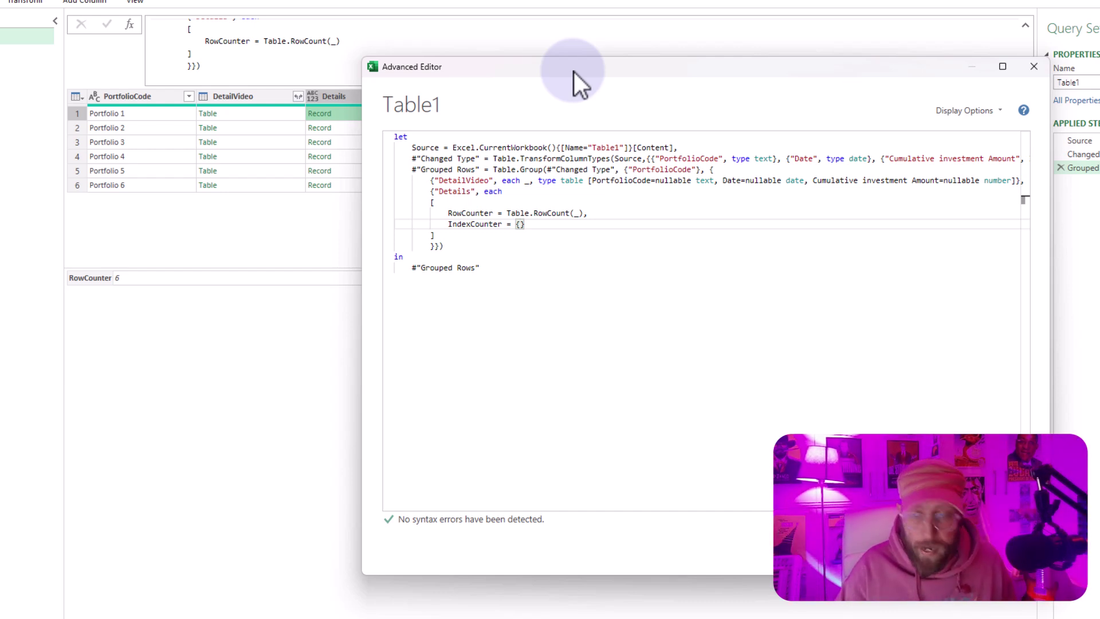
Step: Complete the field IndexCounter = {1..RowCounter} inside the Details record and apply the edited code
{"action": "type", "text": "11."}
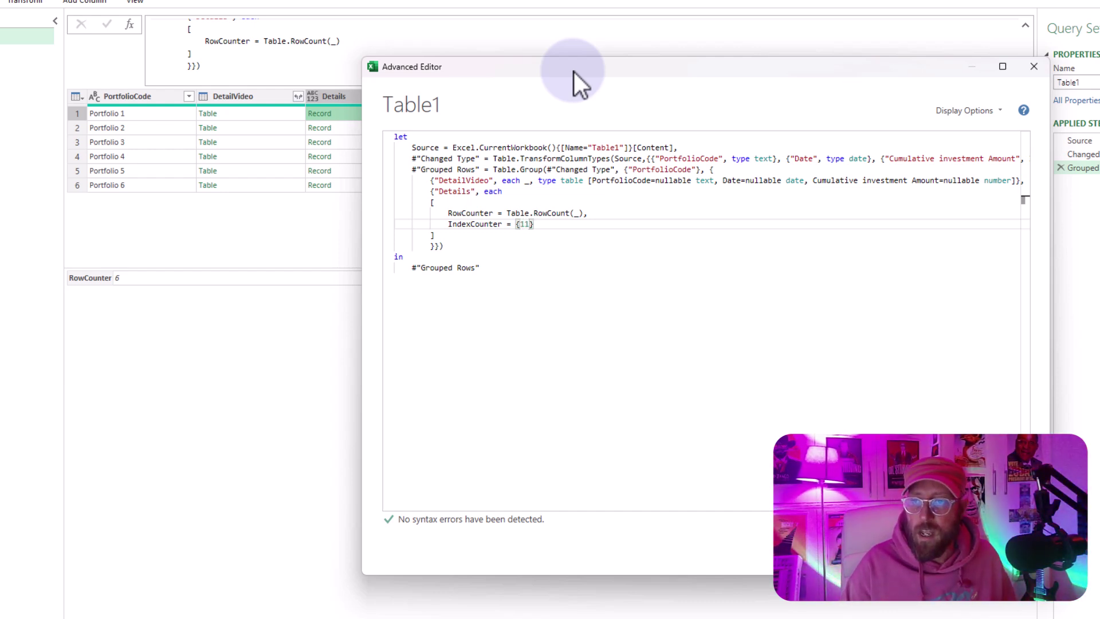
{"action": "key", "text": "Escape"}
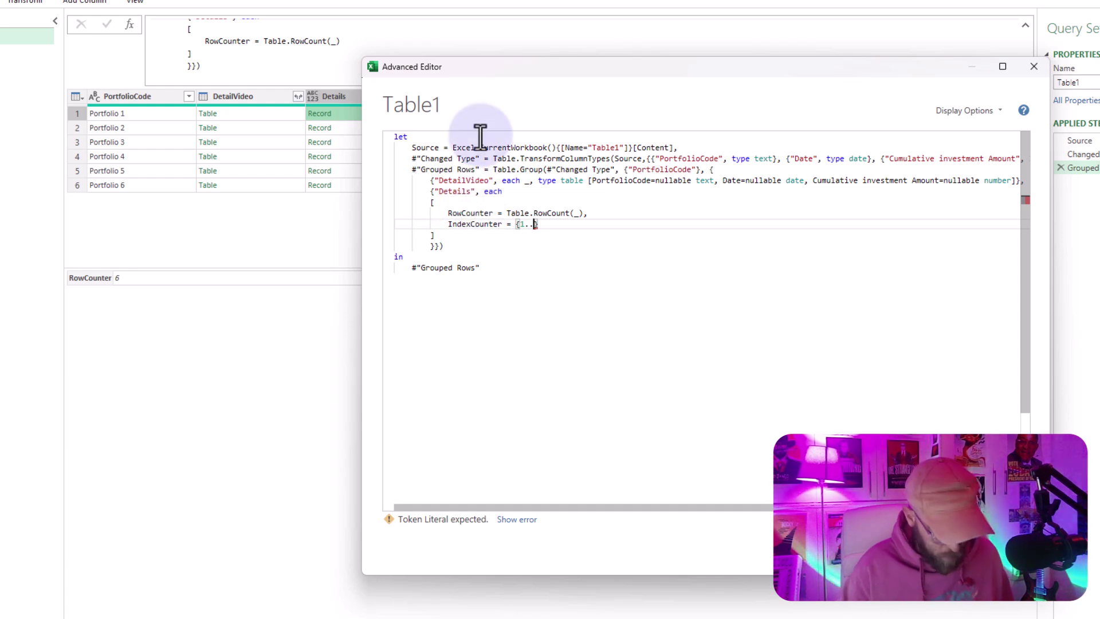
{"action": "type", "text": "RowCounter"}
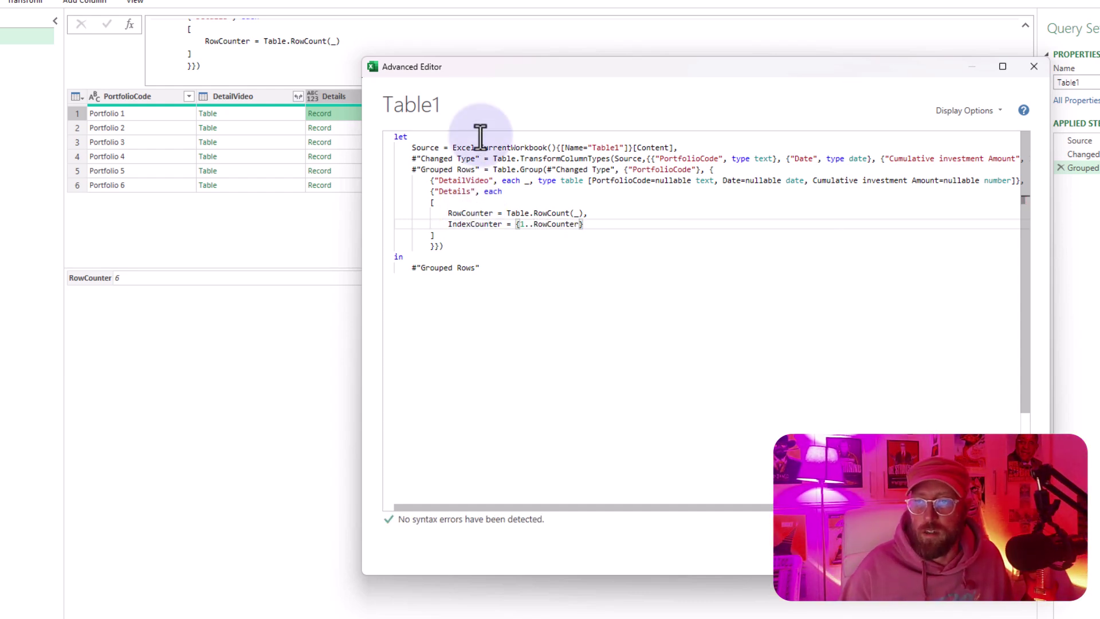
{"action": "left_click", "coordinate": [581, 222]}
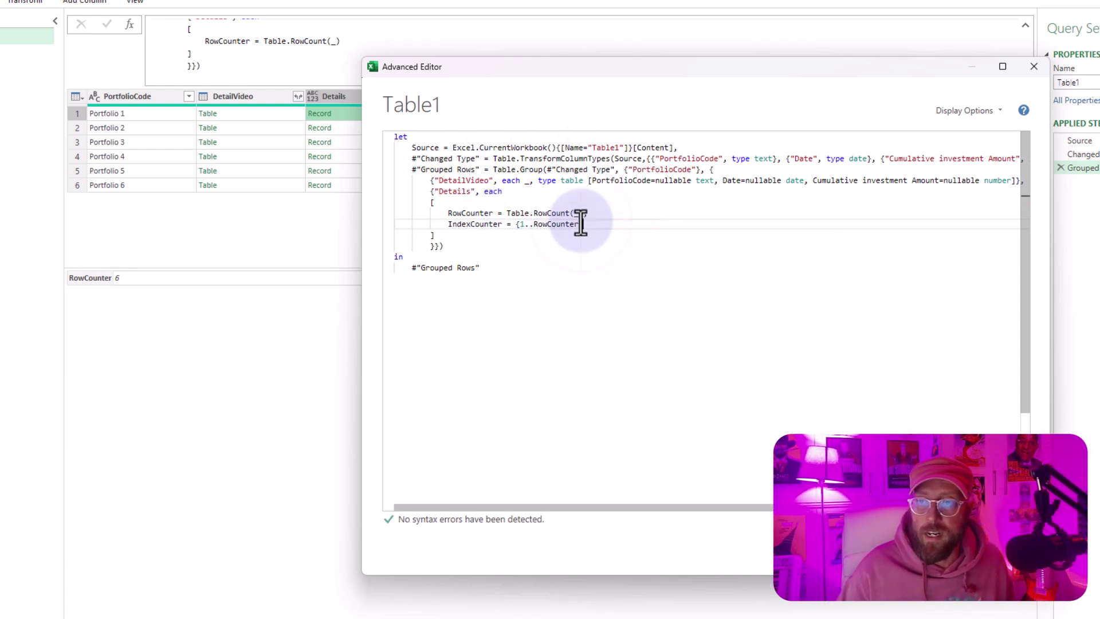
{"action": "left_click", "coordinate": [965, 549]}
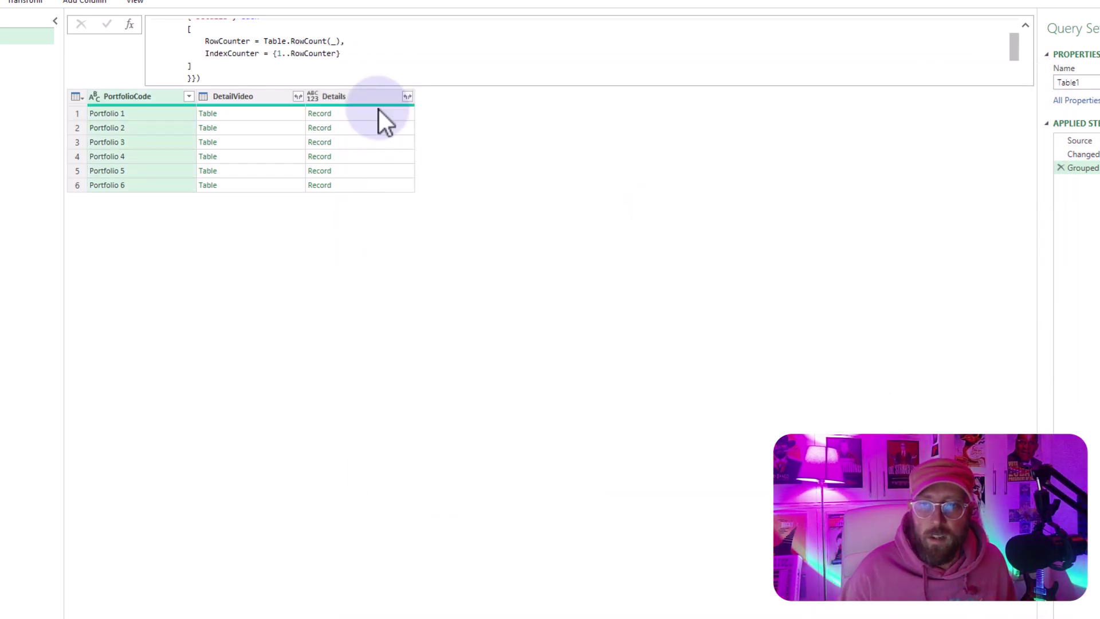
Step: Compare Portfolio 1's DetailVideo table with its Details record, drill into the record to view the IndexCounter list, and remove the drill-down step
{"action": "left_click", "coordinate": [381, 117]}
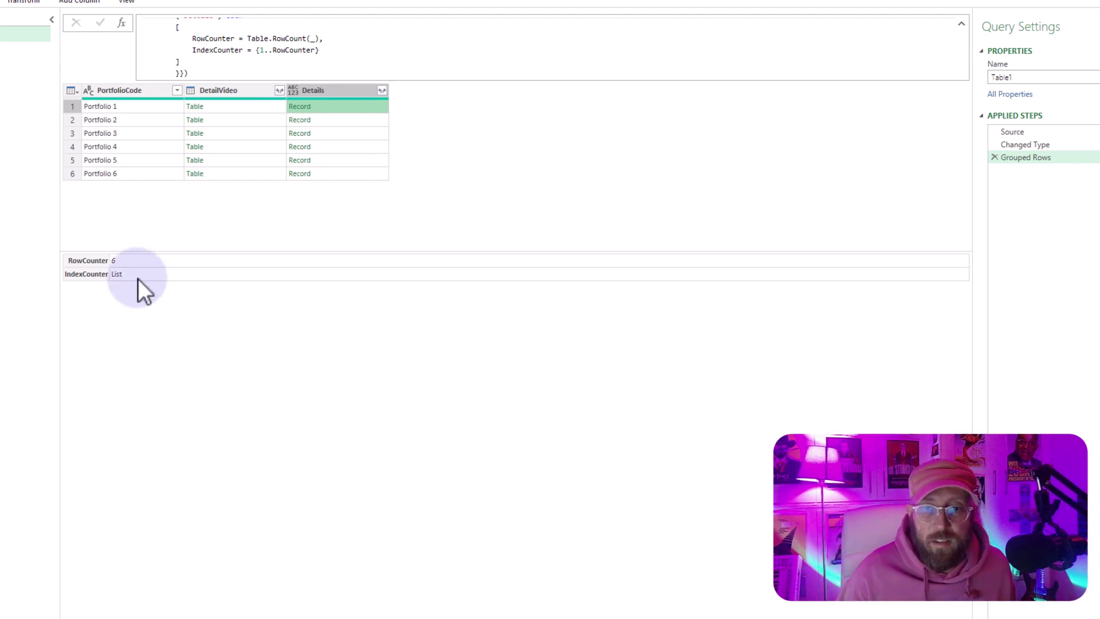
{"action": "left_click", "coordinate": [348, 120]}
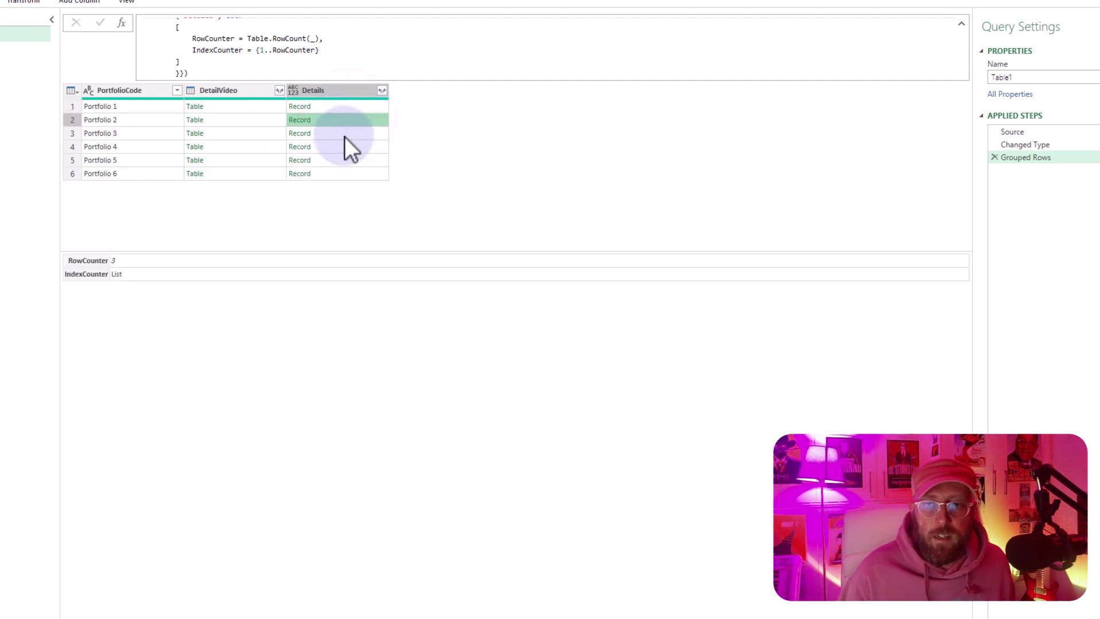
{"action": "left_click", "coordinate": [257, 106]}
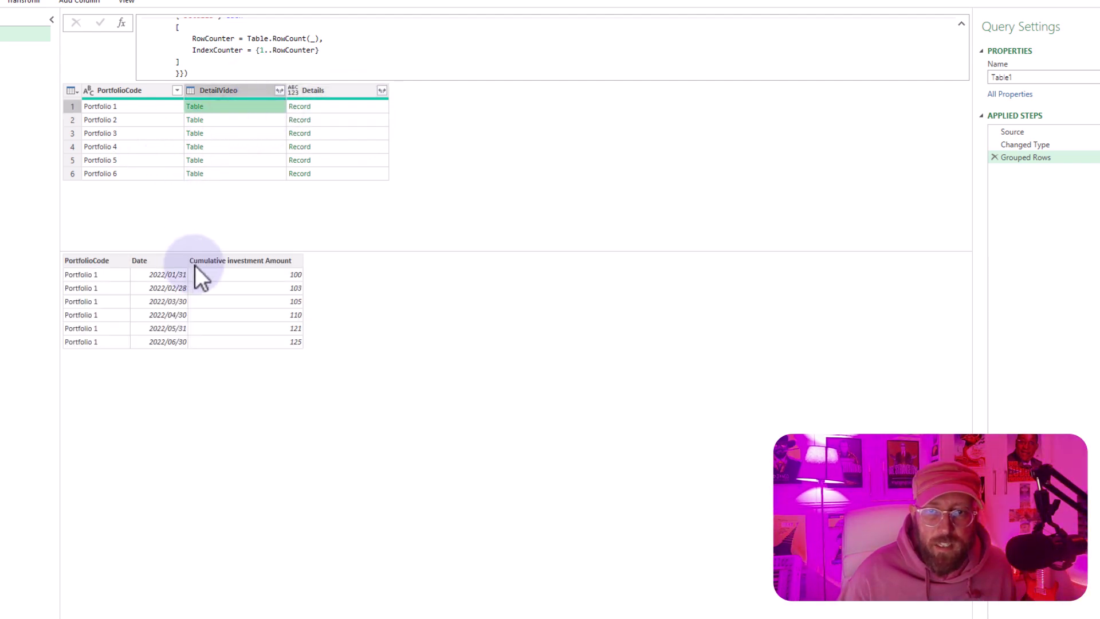
{"action": "left_click", "coordinate": [325, 108]}
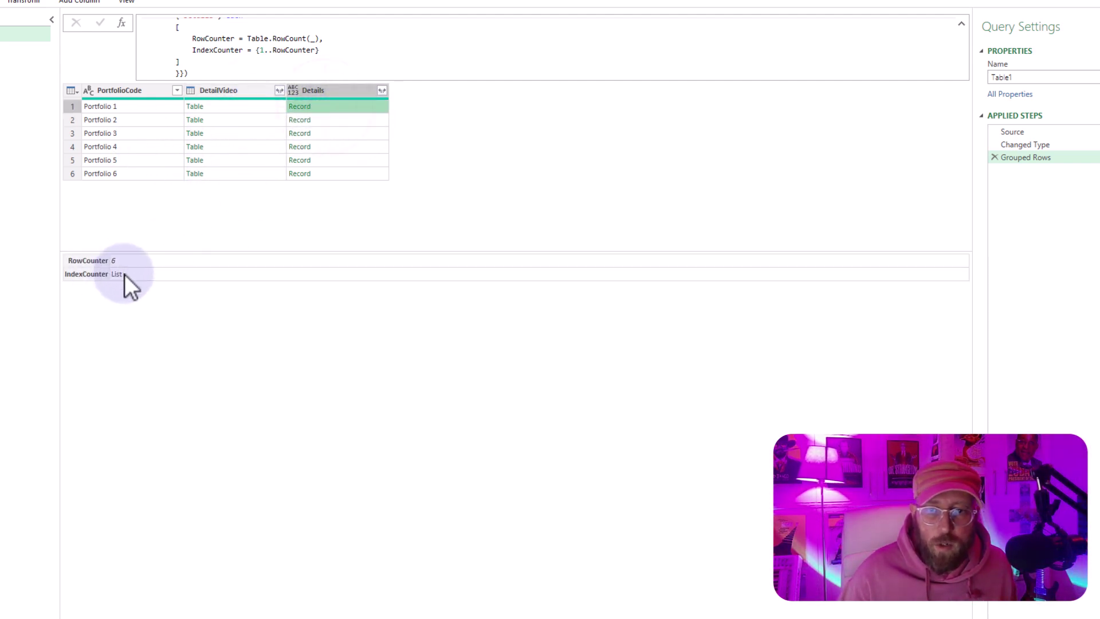
{"action": "left_click", "coordinate": [303, 107]}
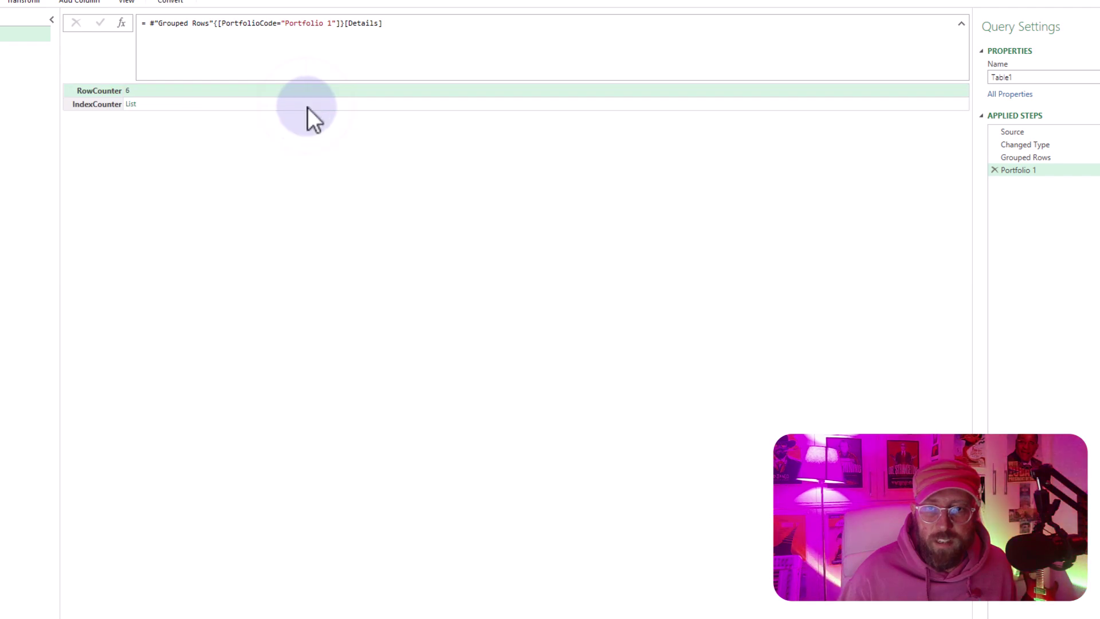
{"action": "left_click", "coordinate": [159, 104]}
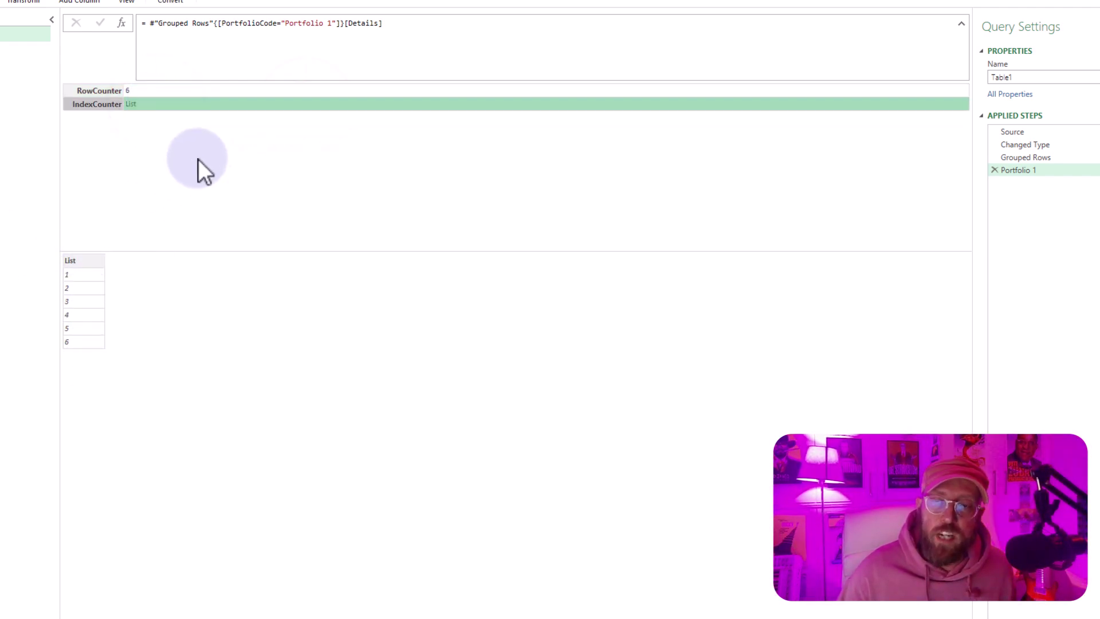
{"action": "left_click", "coordinate": [995, 171]}
Step: Preview Portfolio 5's DetailVideo table and drill into its Details record to view the IndexCounter list
{"action": "left_click", "coordinate": [241, 174]}
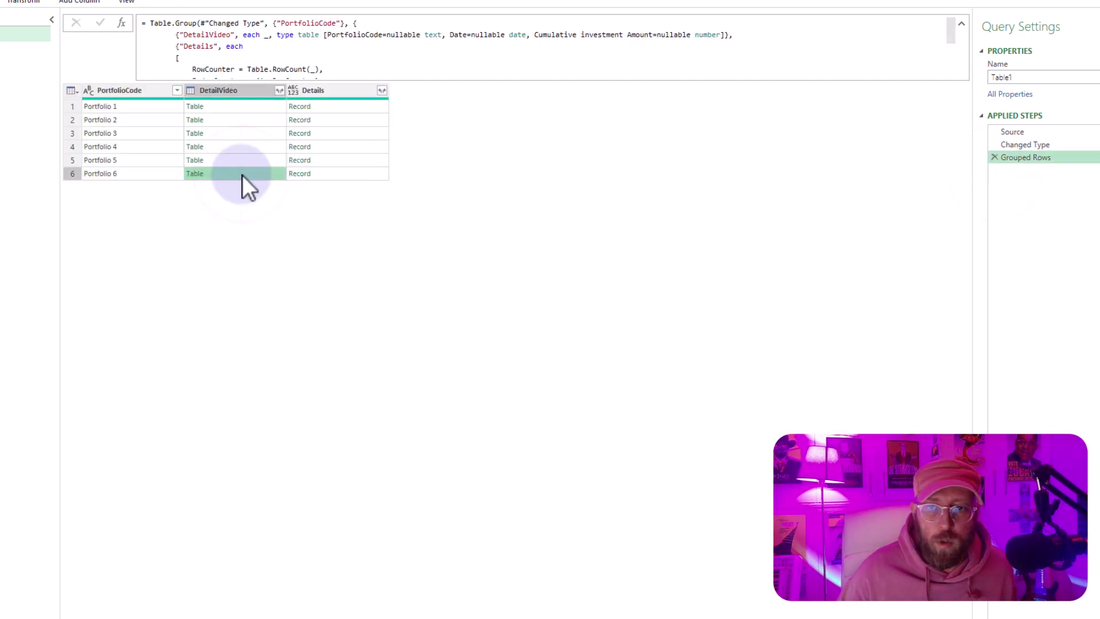
{"action": "left_click", "coordinate": [213, 159]}
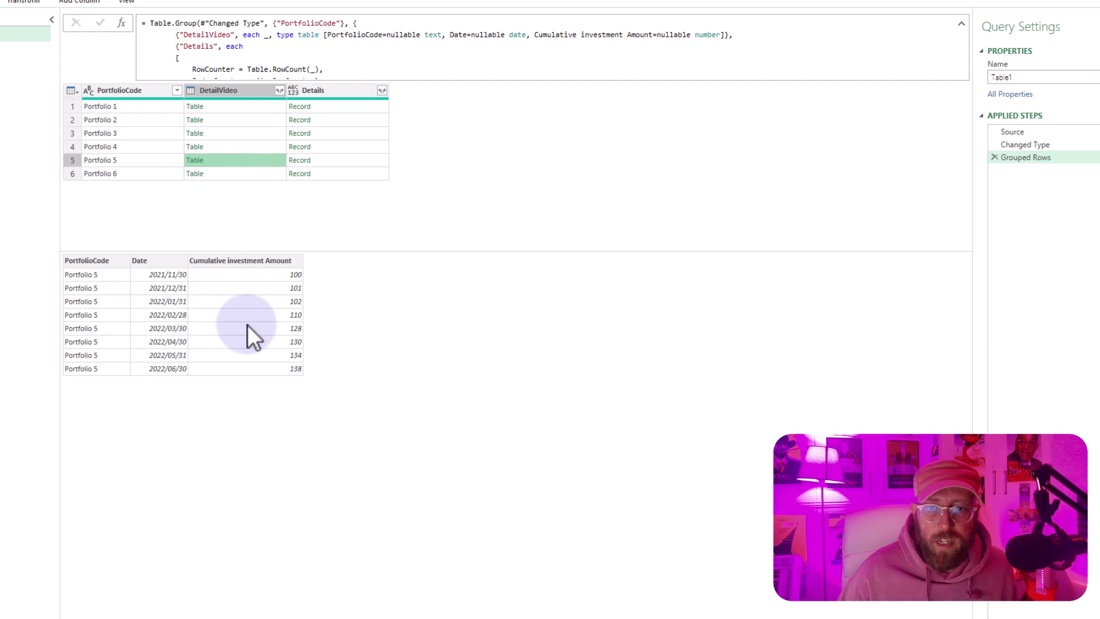
{"action": "left_click", "coordinate": [308, 162]}
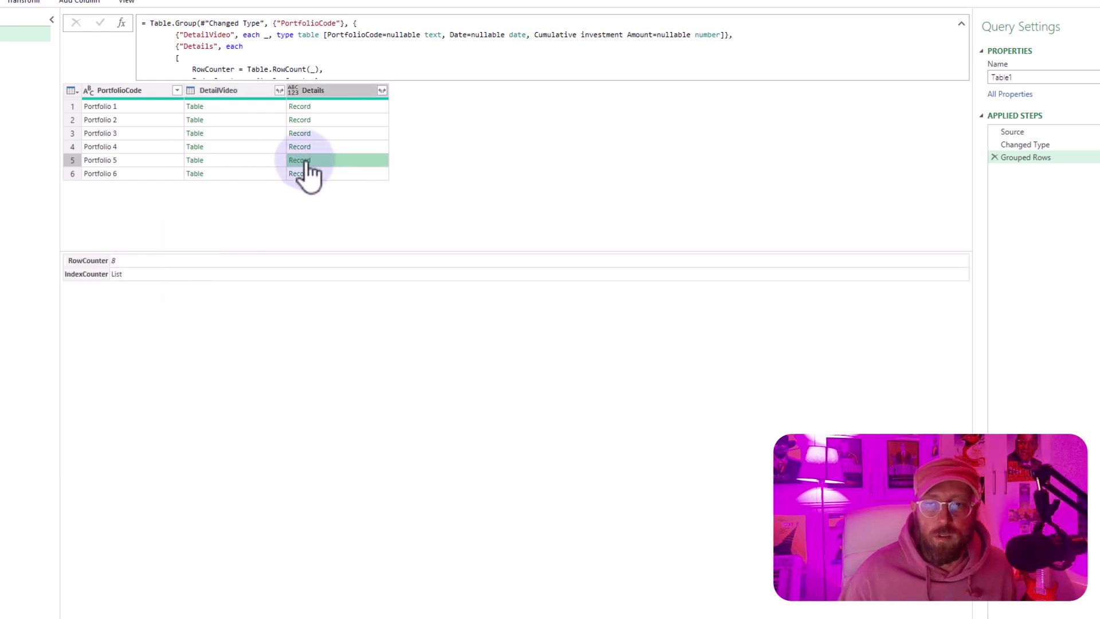
{"action": "left_click", "coordinate": [307, 161]}
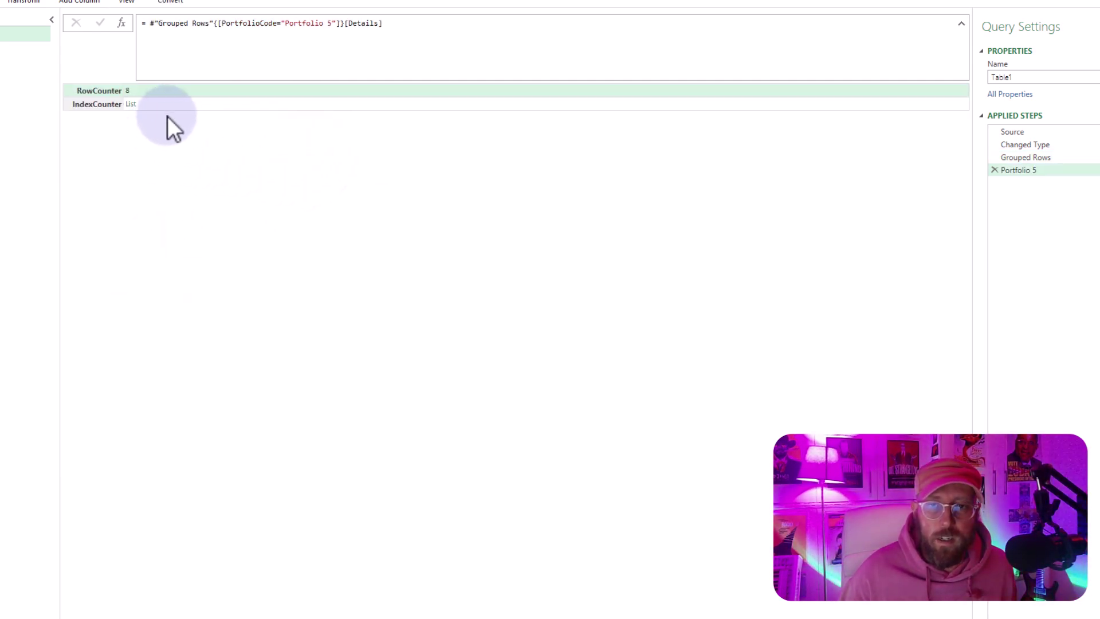
{"action": "left_click", "coordinate": [173, 108]}
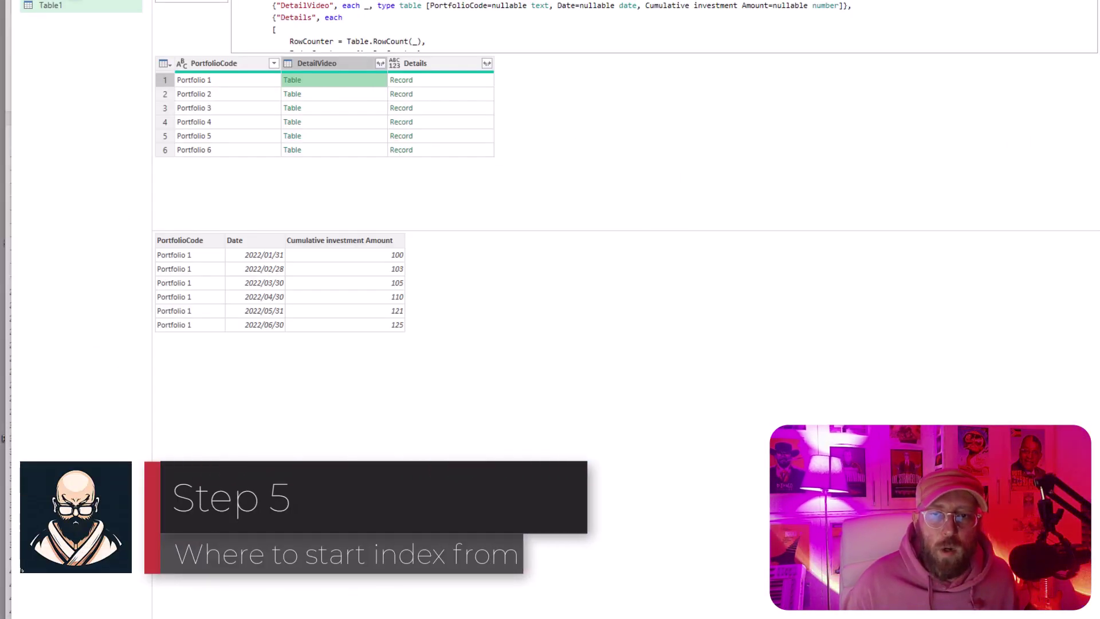
Step: Open the query's M code beside the data preview and add a comma and a new line after the IndexCounter field
{"action": "left_click", "coordinate": [132, 5]}
{"action": "left_click_drag", "start_coordinate": [535, 49], "coordinate": [626, 54]}
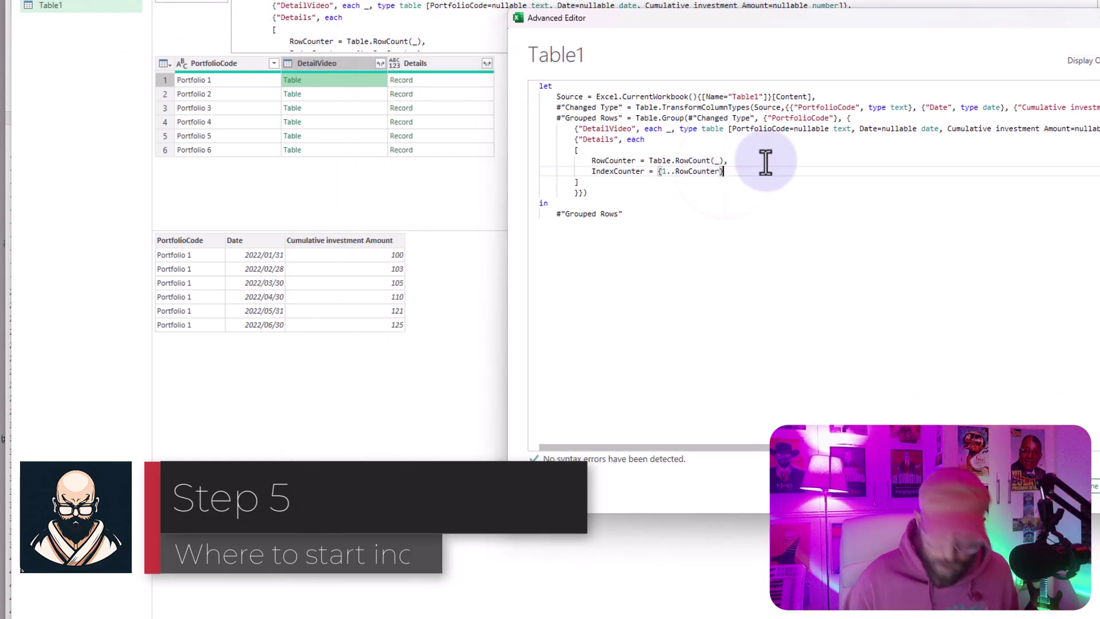
{"action": "type", "text": ","}
{"action": "key", "text": "Return"}
{"action": "left_click", "coordinate": [748, 227]}
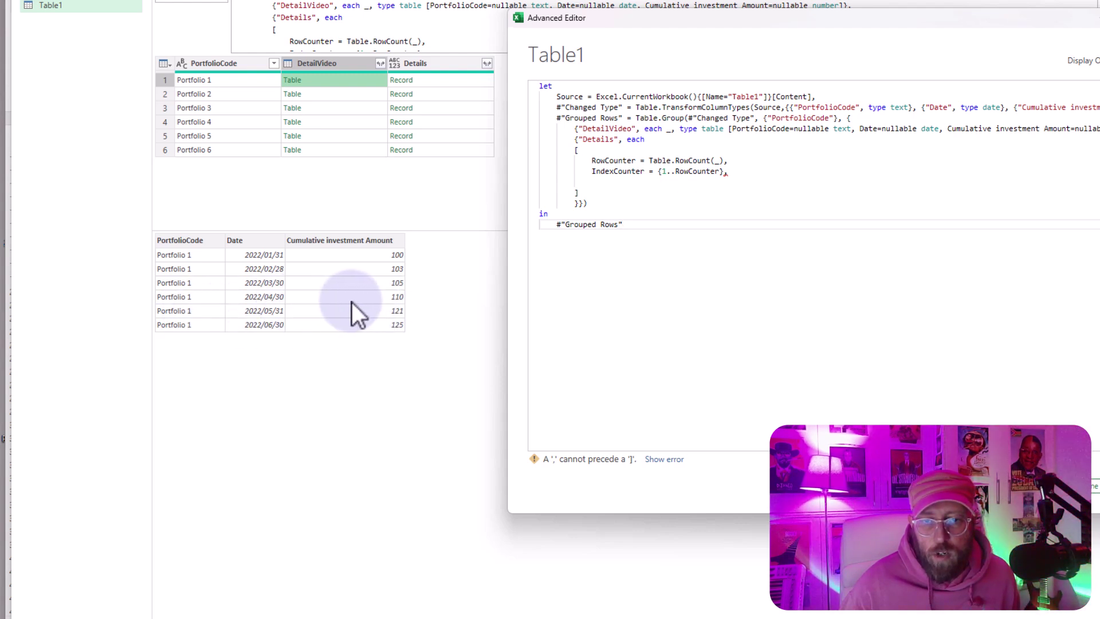
Step: Start a CountFromRows field in the Details record that calls the List.PositionOf function
{"action": "left_click", "coordinate": [596, 181]}
{"action": "type", "text": "CountFromRo"}
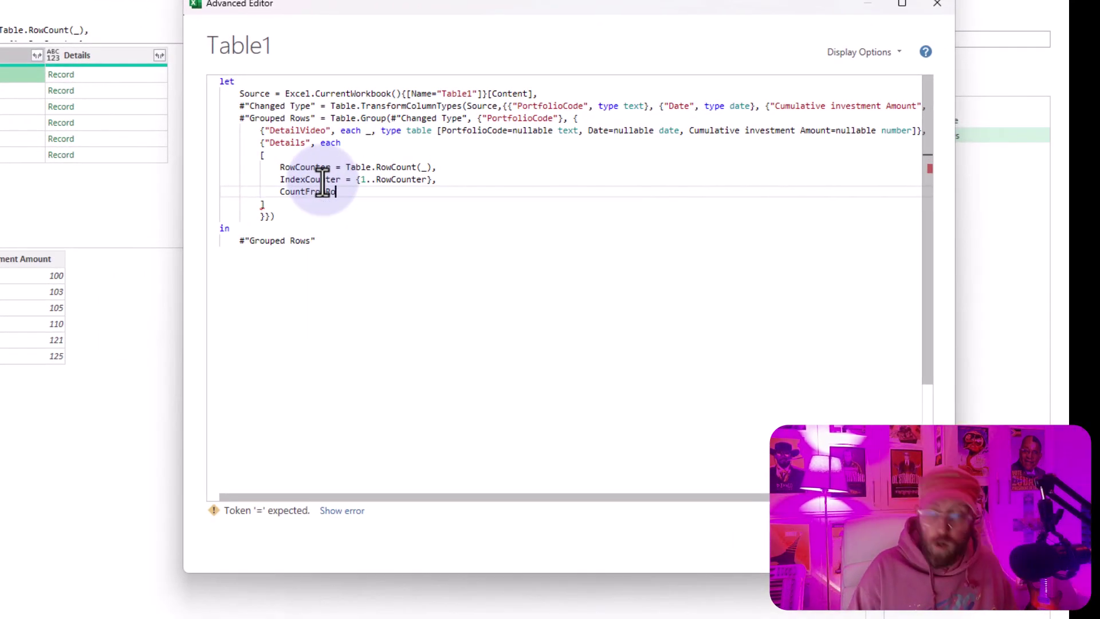
{"action": "type", "text": "ws = "}
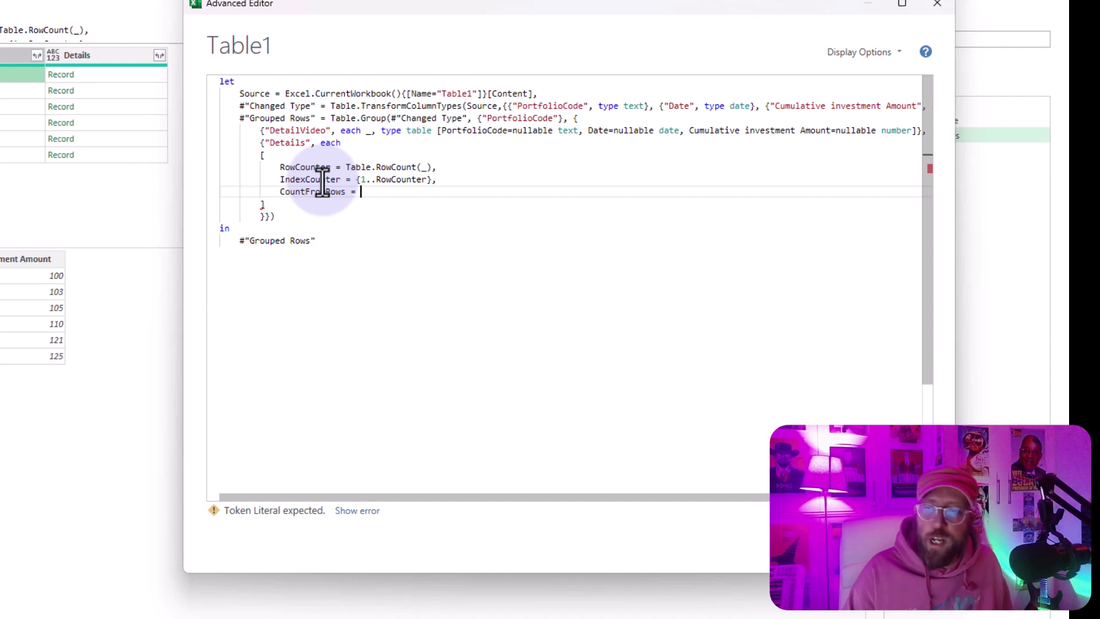
{"action": "type", "text": "listpo"}
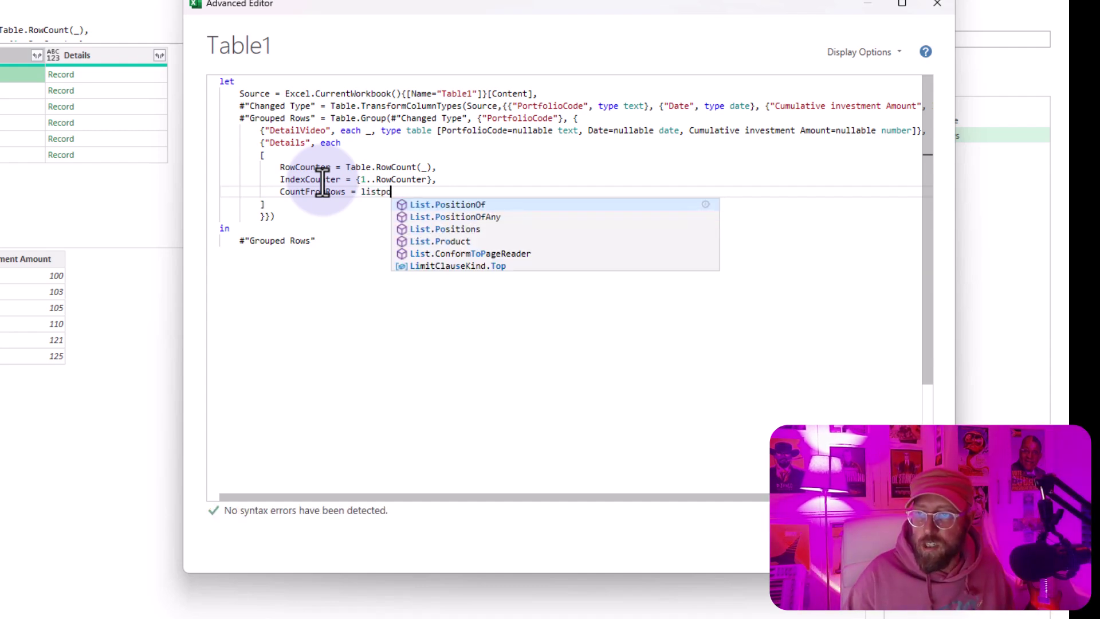
{"action": "key", "text": "Tab"}
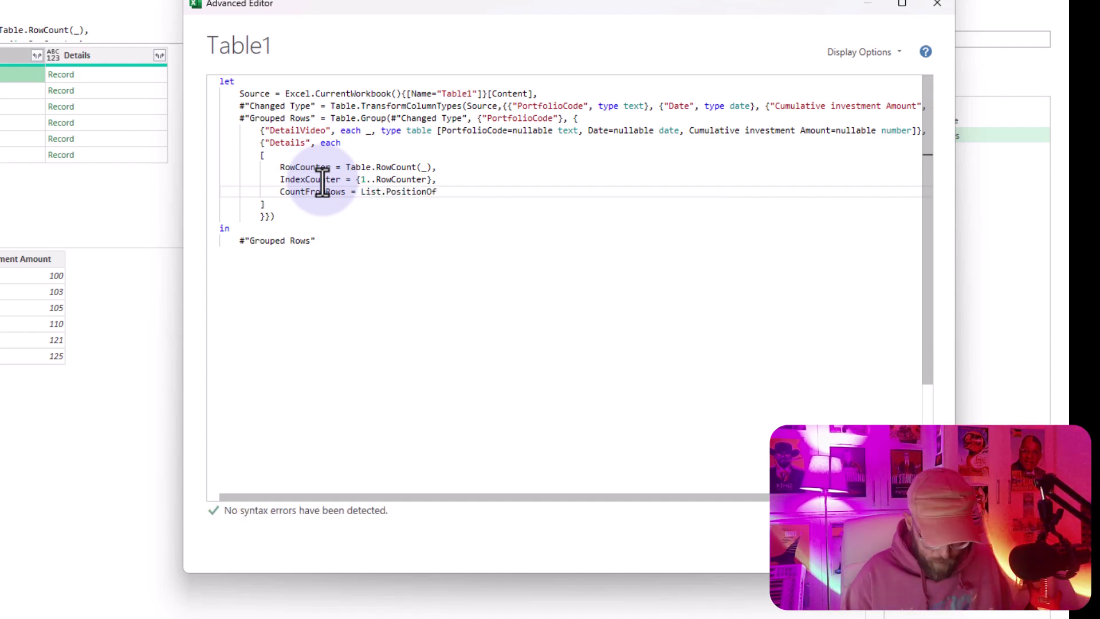
{"action": "type", "text": "("}
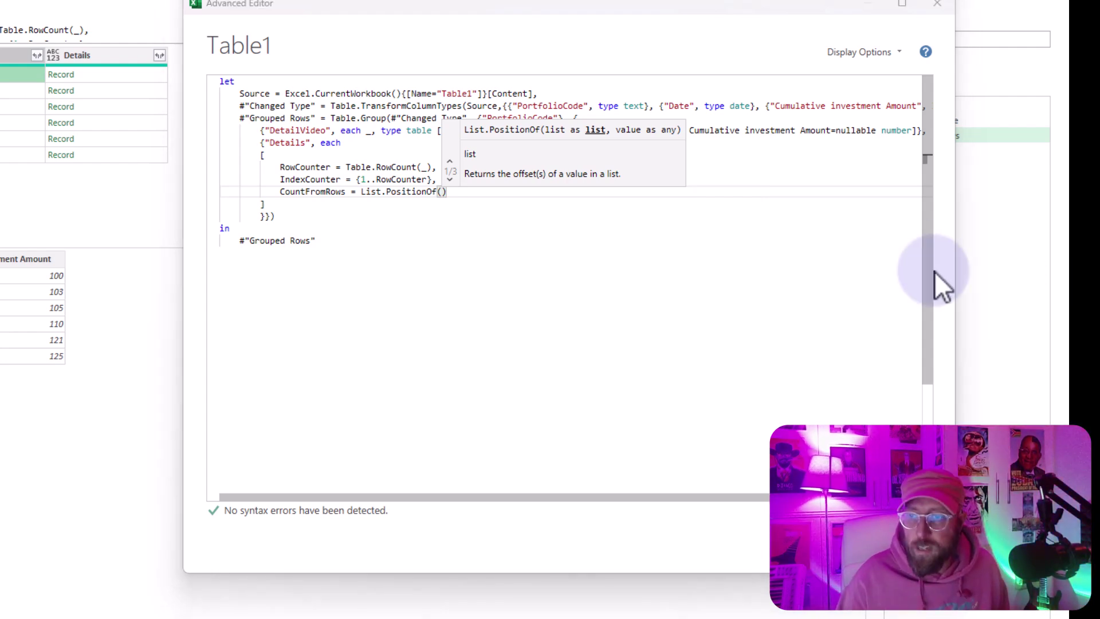
Step: Give List.PositionOf the arguments [Cumulative investment Amount] and 110, and apply the edited code
{"action": "left_click", "coordinate": [483, 229]}
{"action": "left_click", "coordinate": [443, 192]}
{"action": "type", "text": "[Cumulative investment Amount]"}
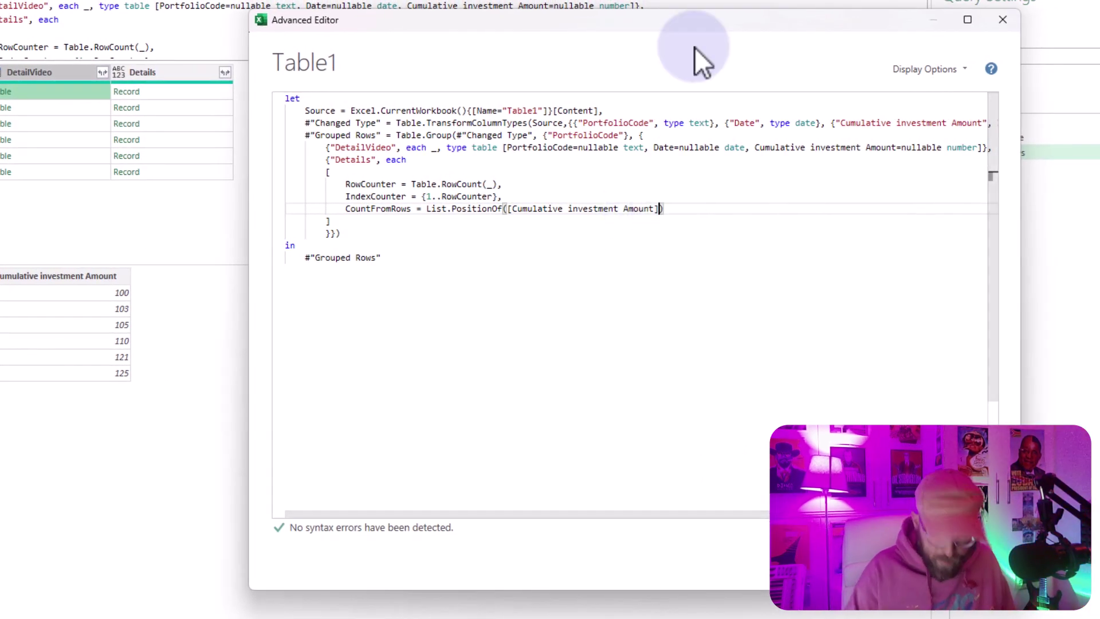
{"action": "type", "text": ", "}
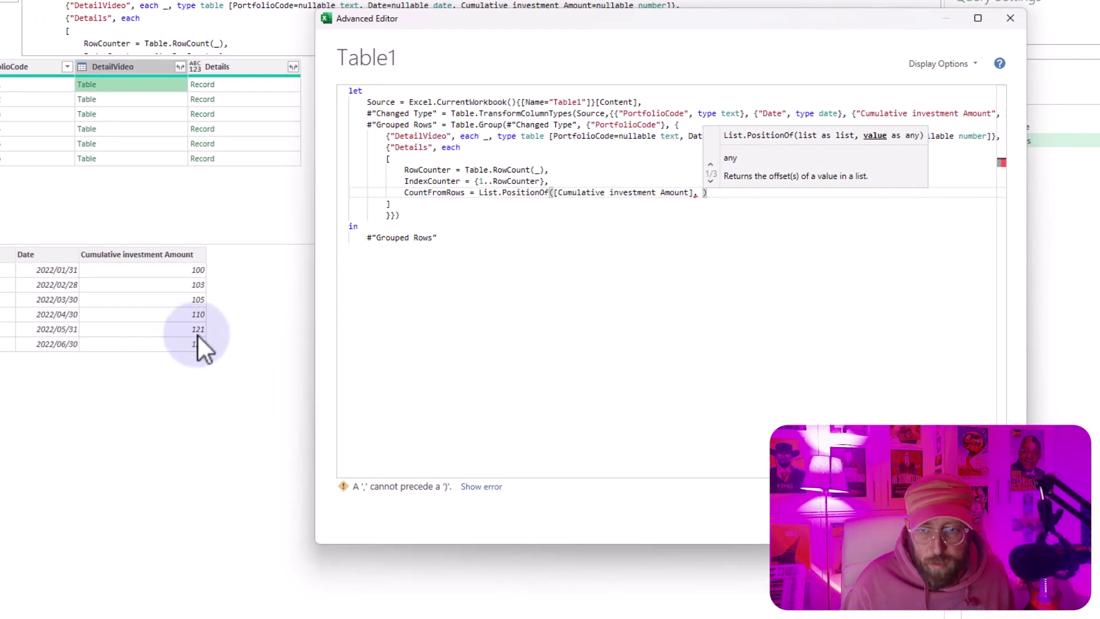
{"action": "type", "text": "110"}
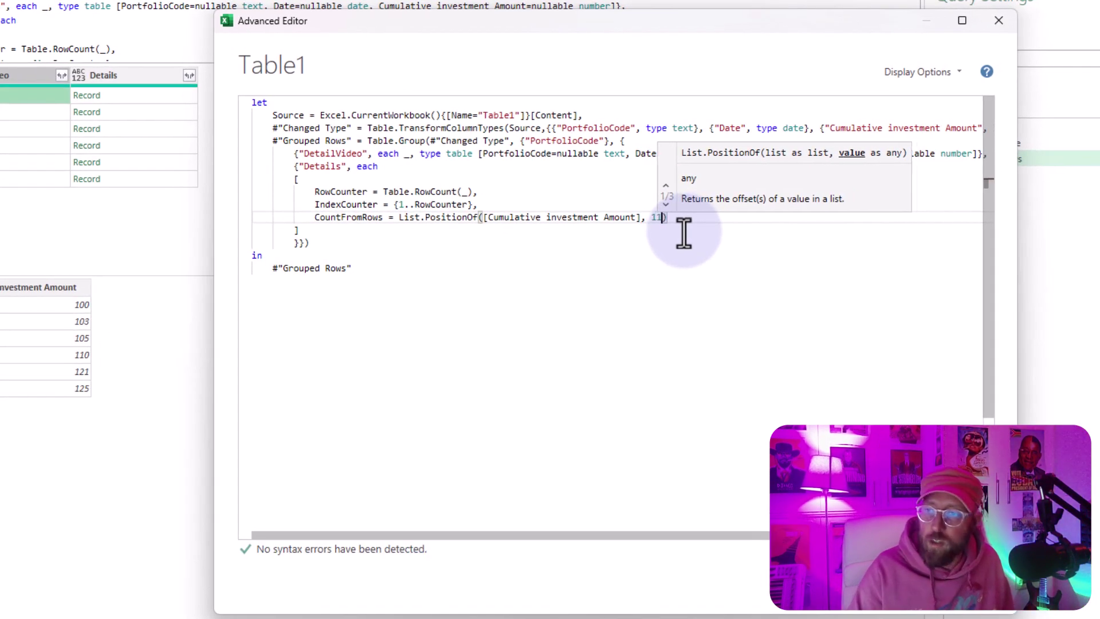
{"action": "key", "text": "Escape"}
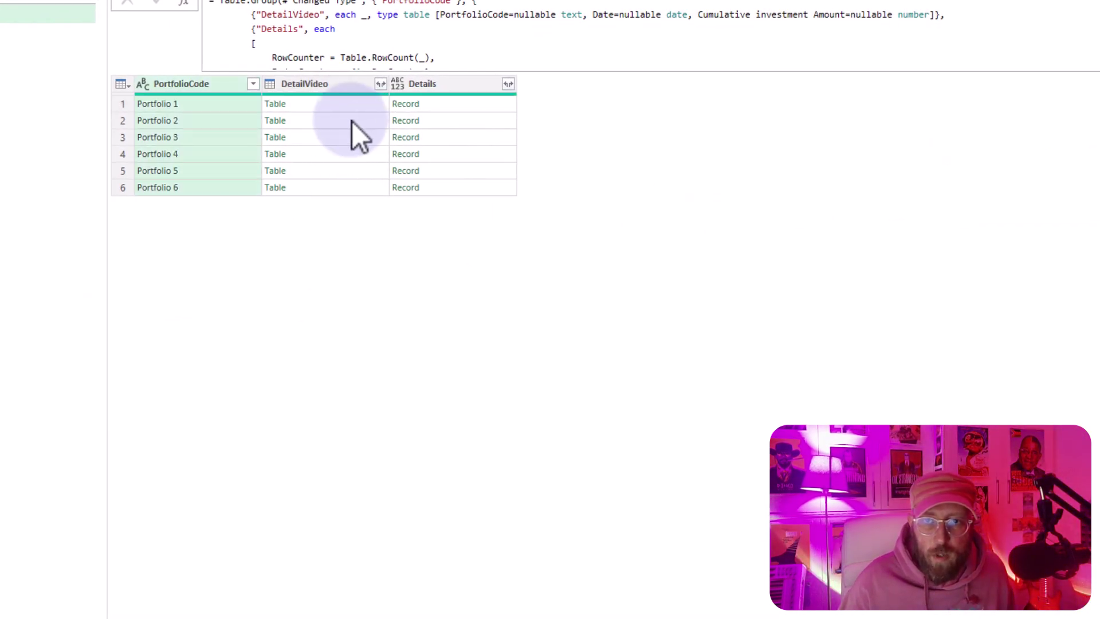
Step: Check Portfolio 1's CountFromRows value against the position of amount 110 in its DetailVideo table
{"action": "left_click", "coordinate": [299, 102]}
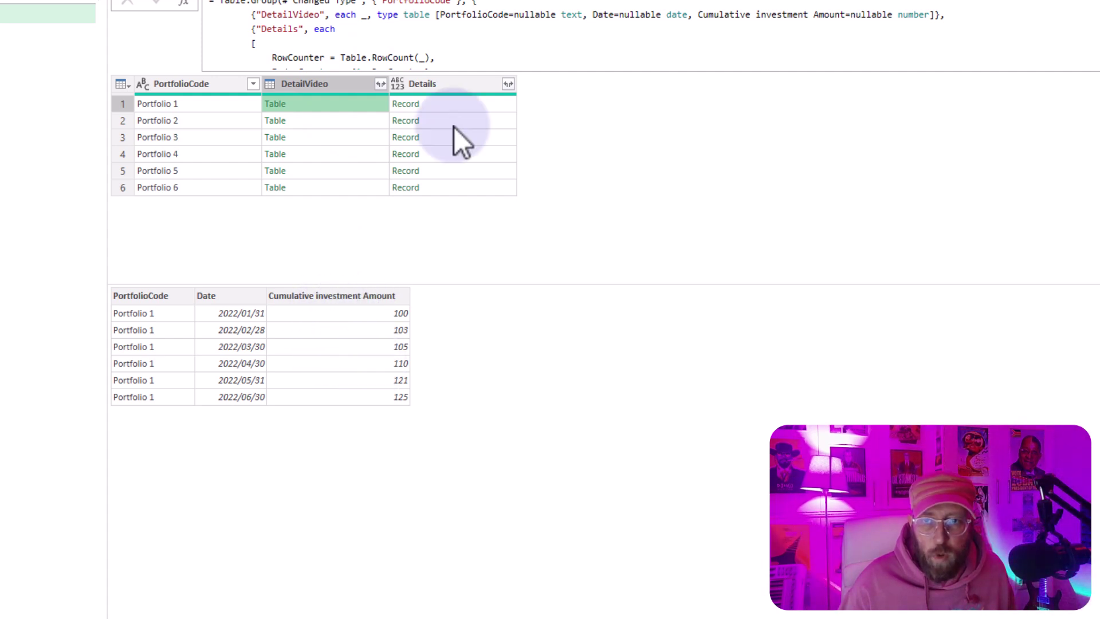
{"action": "left_click", "coordinate": [453, 106]}
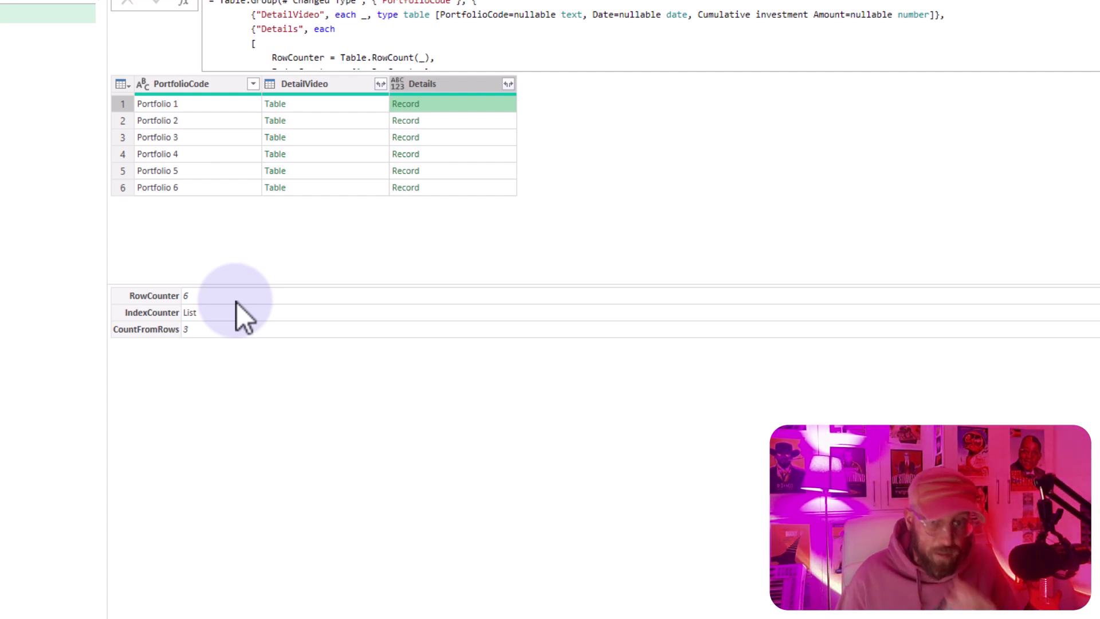
{"action": "key", "text": "Left"}
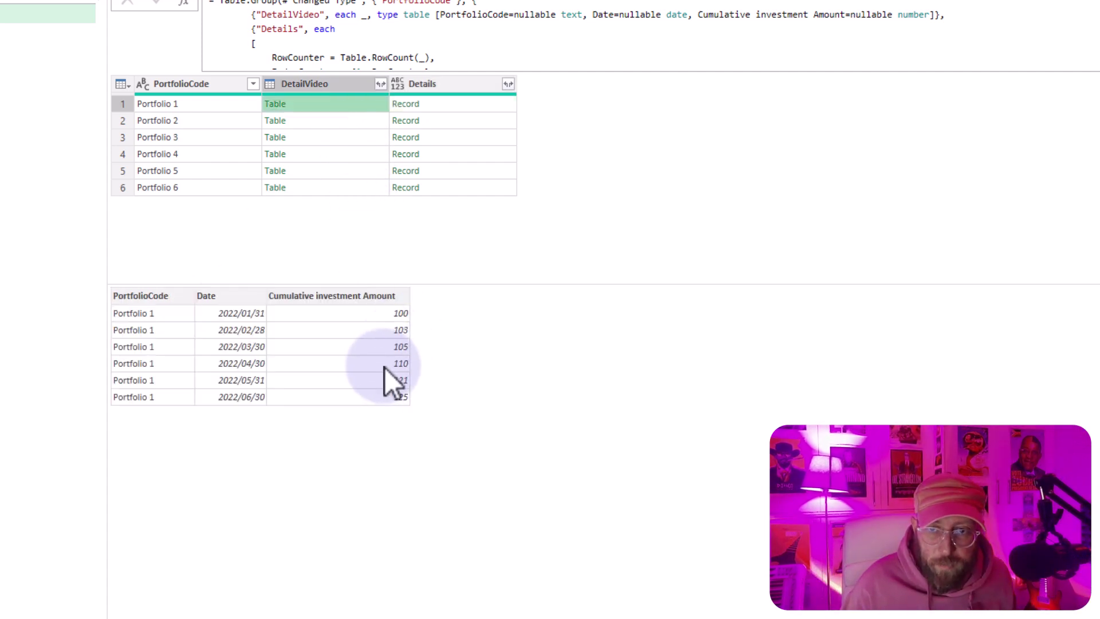
{"action": "left_click", "coordinate": [384, 366]}
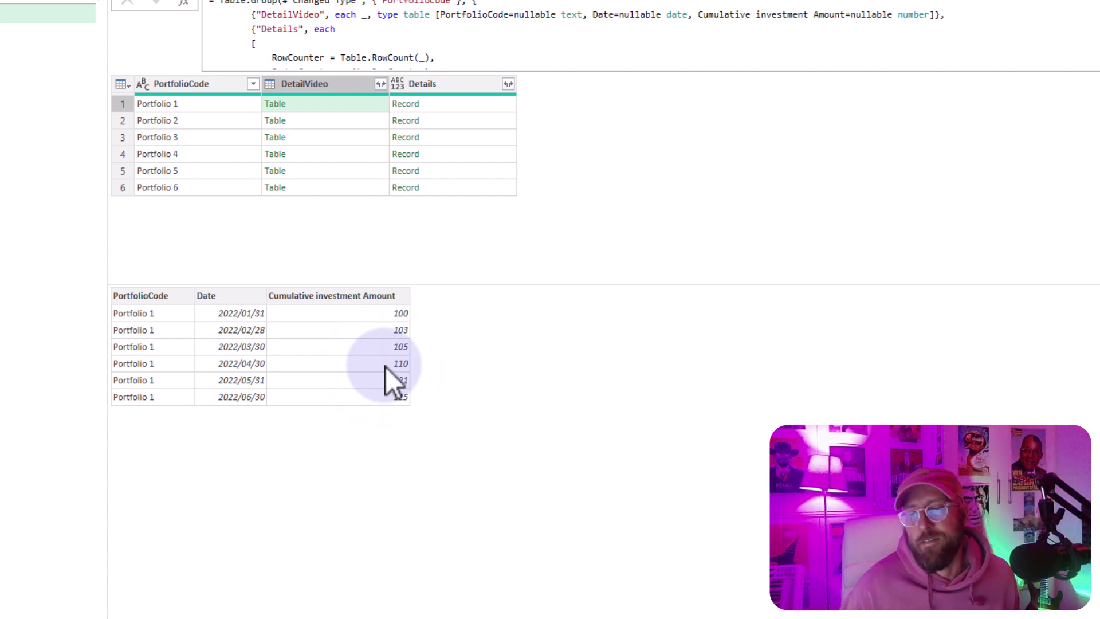
Step: Compare the DetailVideo tables of Portfolios 1 and 2 and examine CountFromRows in Portfolio 2's Details record
{"action": "left_click", "coordinate": [302, 126]}
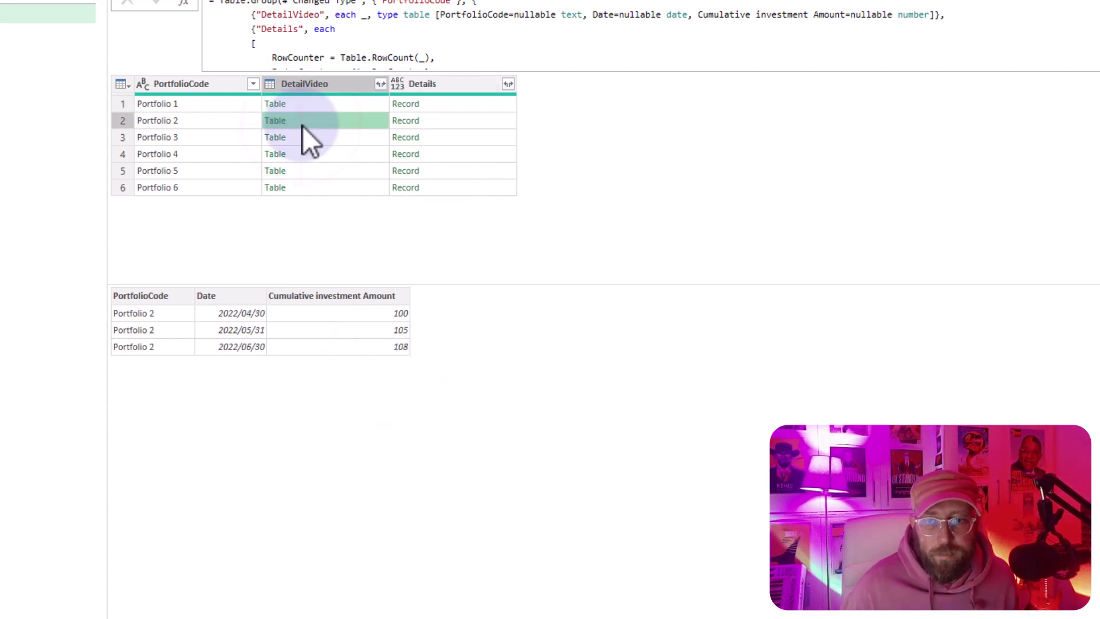
{"action": "left_click", "coordinate": [349, 102]}
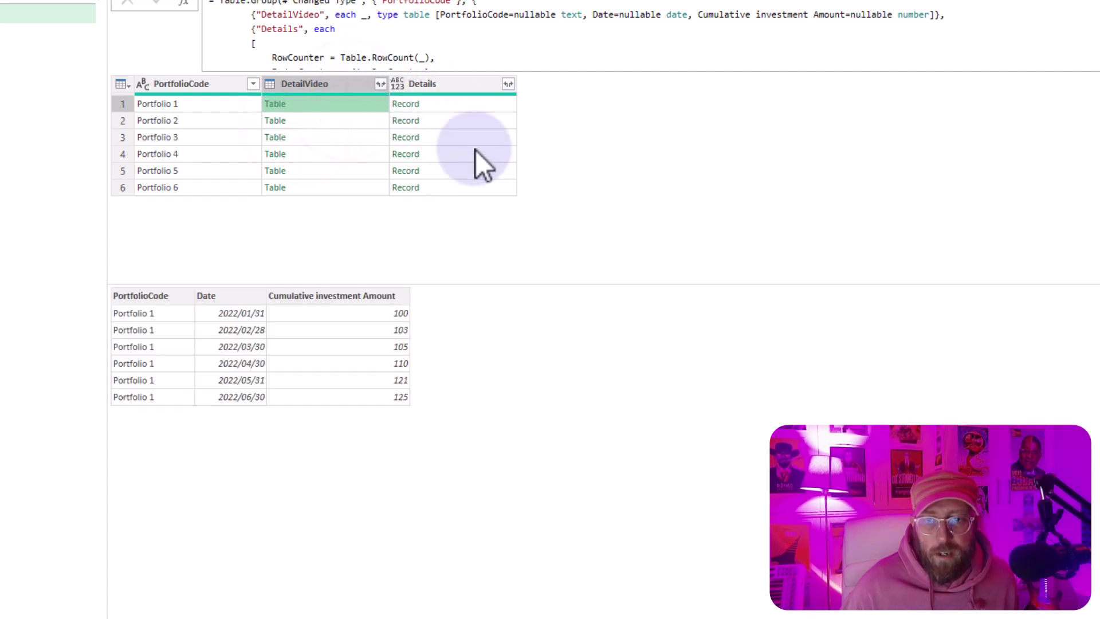
{"action": "left_click", "coordinate": [332, 126]}
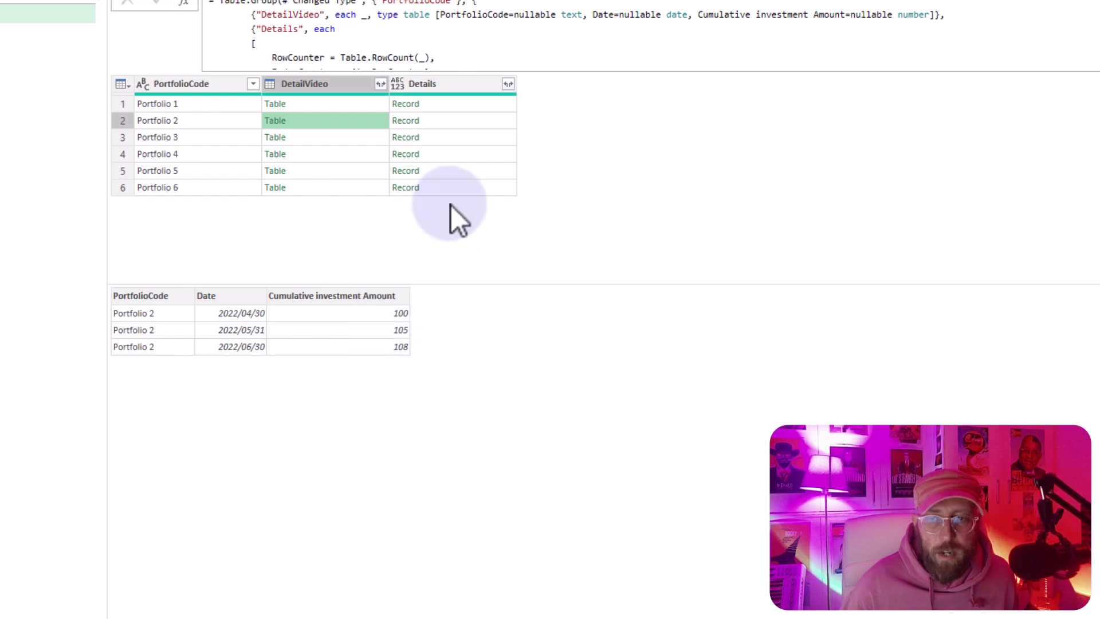
{"action": "left_click", "coordinate": [460, 120]}
{"action": "left_click", "coordinate": [193, 330]}
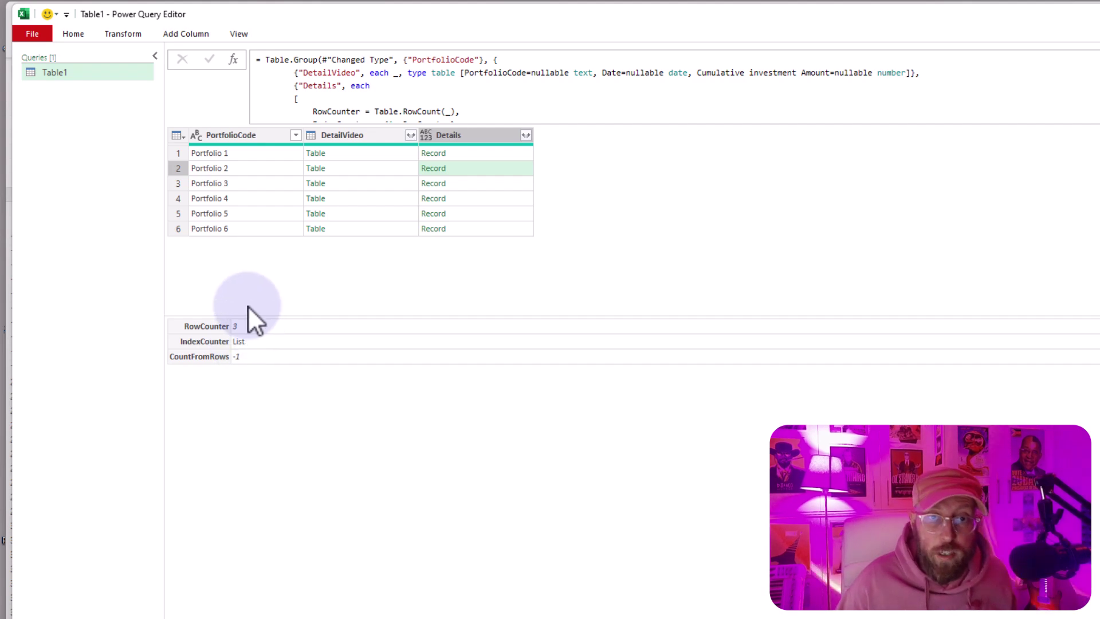
Step: Reopen the query code and wrap the [Cumulative investment Amount] argument of List.PositionOf in a List.Transform call
{"action": "left_click", "coordinate": [73, 34]}
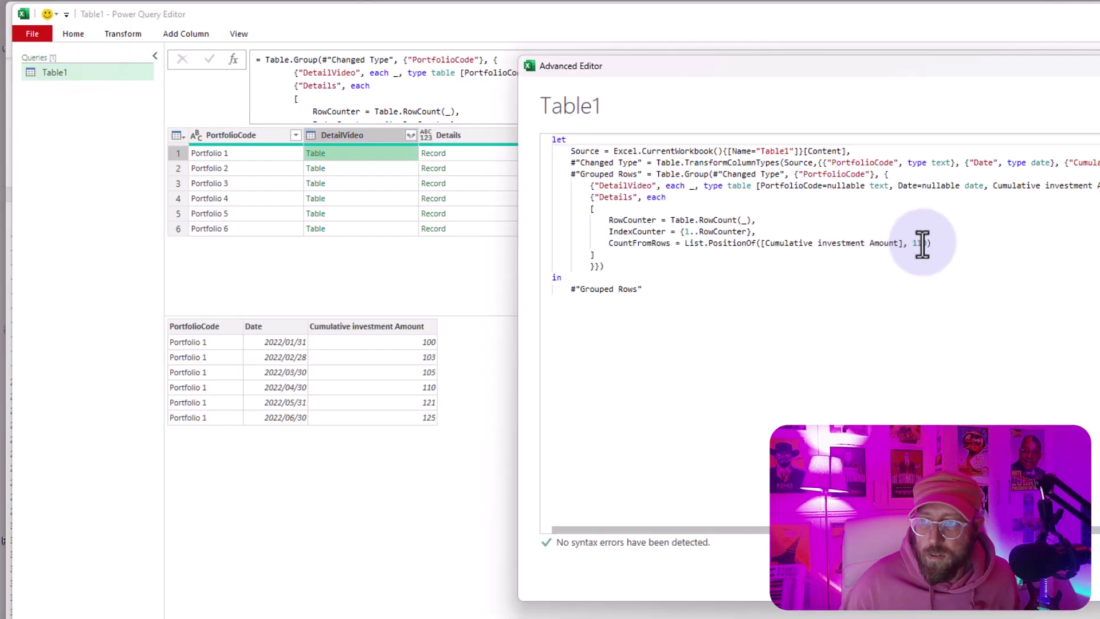
{"action": "left_click", "coordinate": [924, 246]}
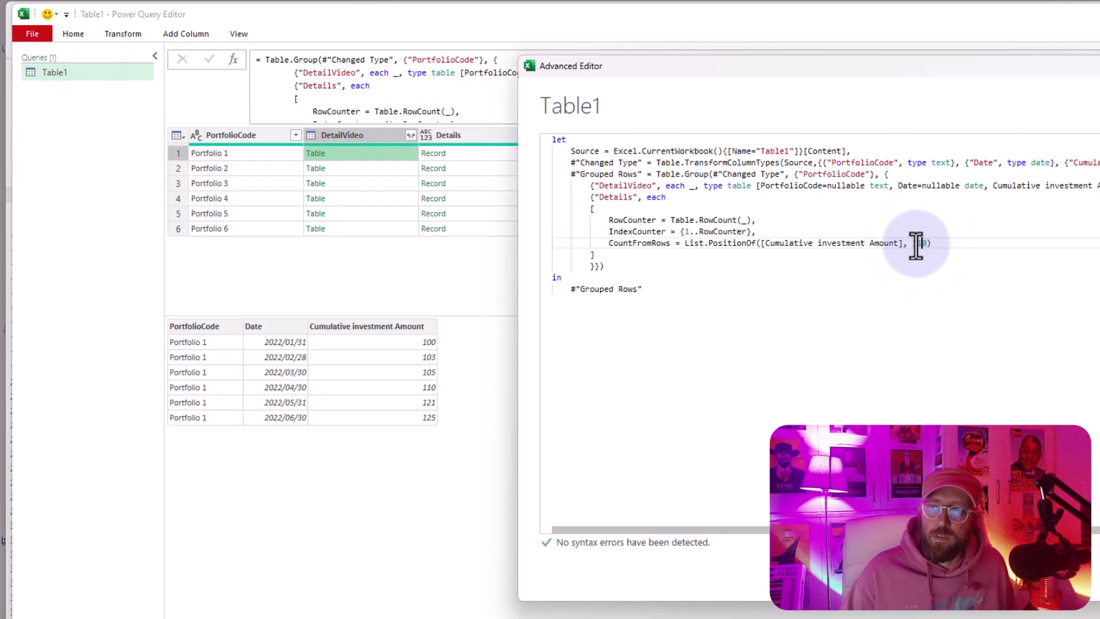
{"action": "double_click", "coordinate": [913, 243]}
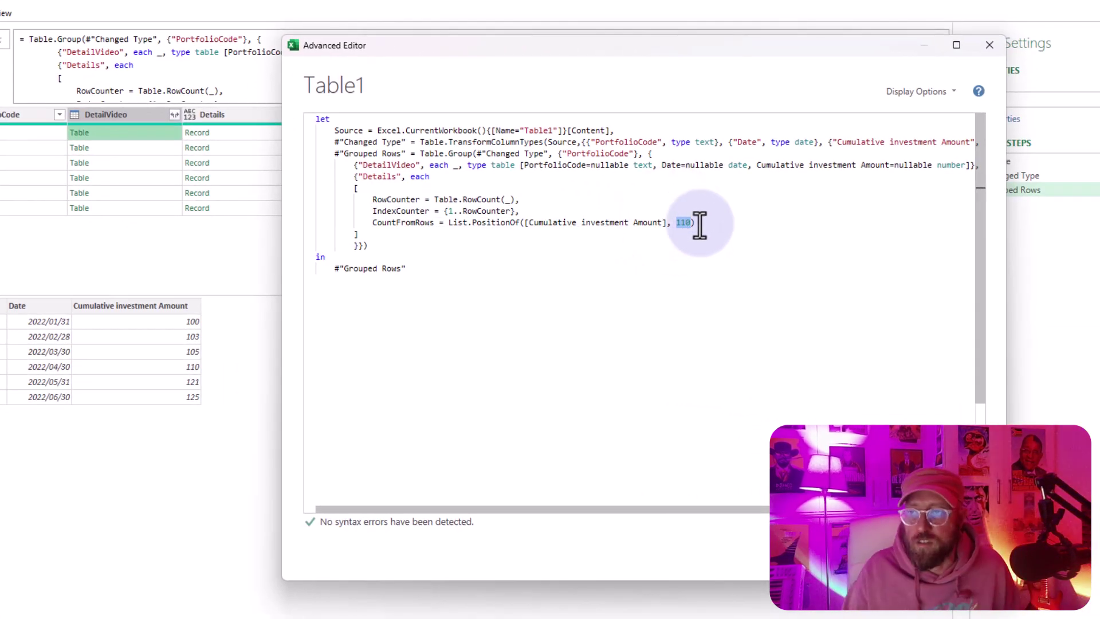
{"action": "left_click", "coordinate": [658, 258]}
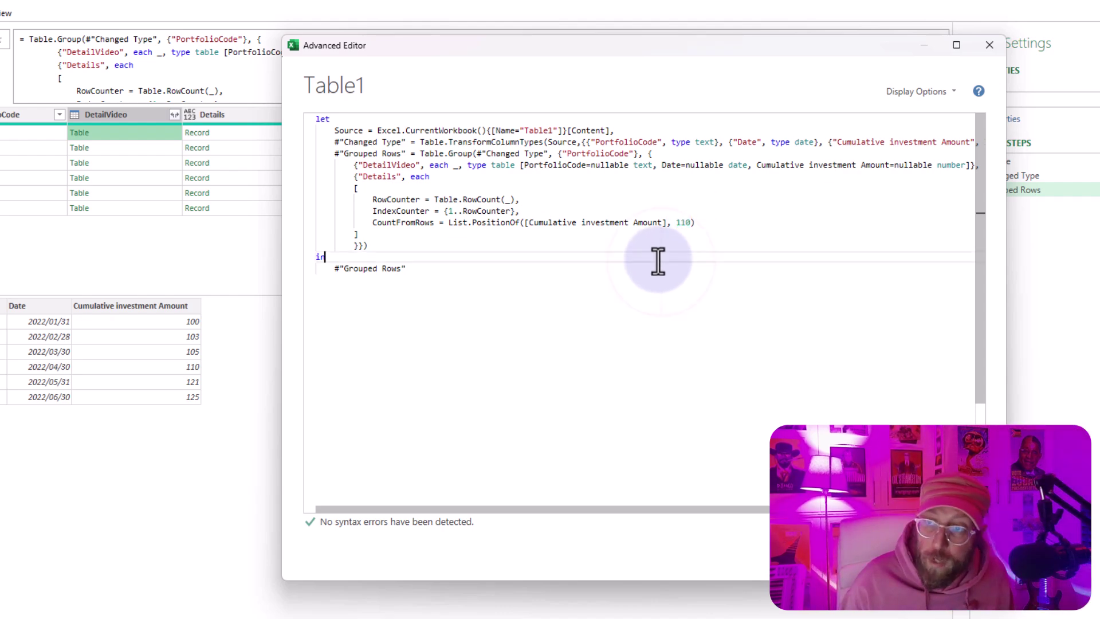
{"action": "left_click", "coordinate": [523, 222]}
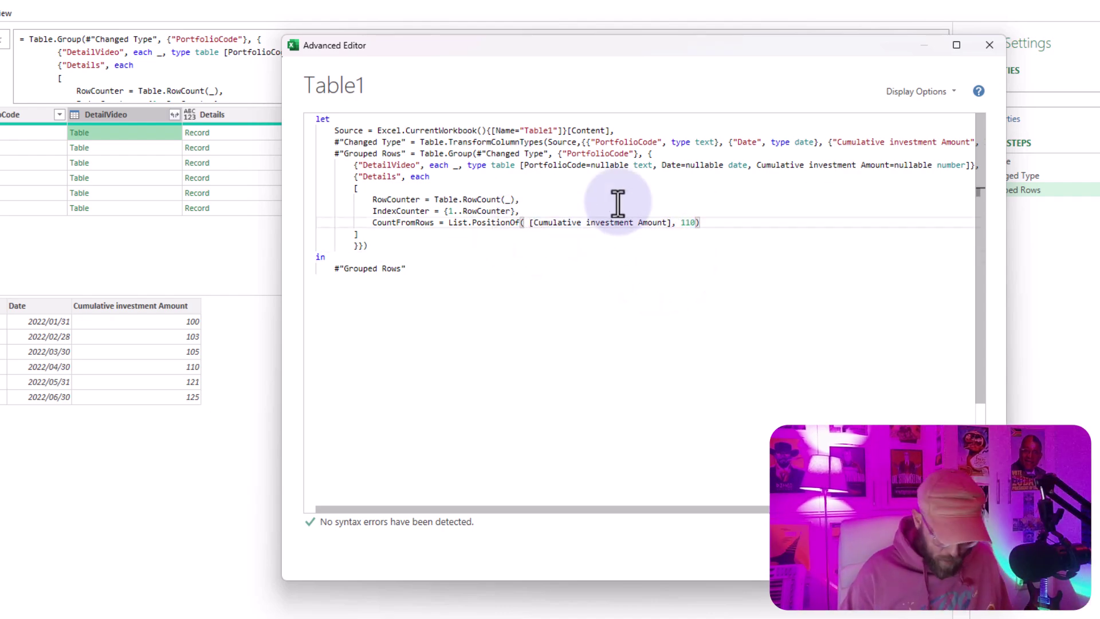
{"action": "type", "text": "listtrn"}
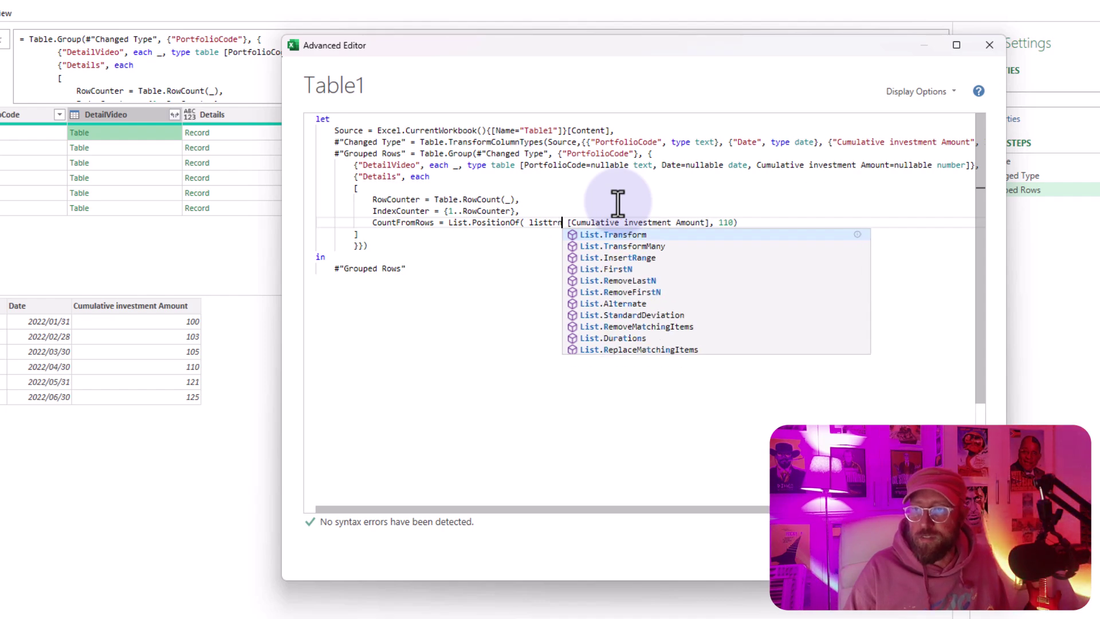
{"action": "key", "text": "Tab"}
{"action": "type", "text": "("}
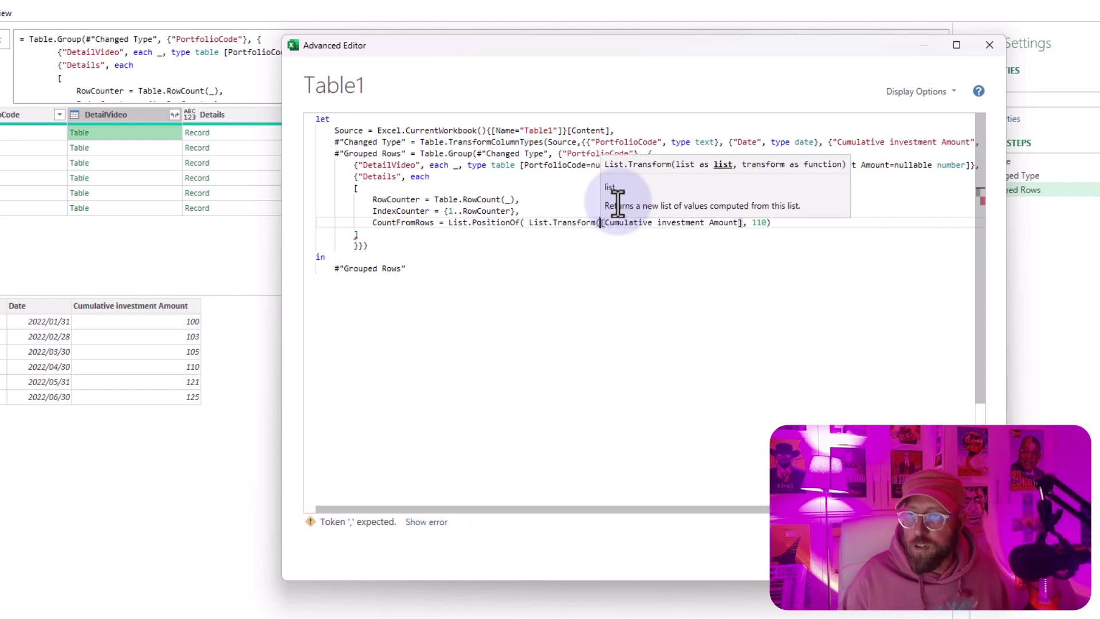
Step: Give List.Transform the condition each _ >= 120 as its transform function
{"action": "left_click", "coordinate": [709, 261]}
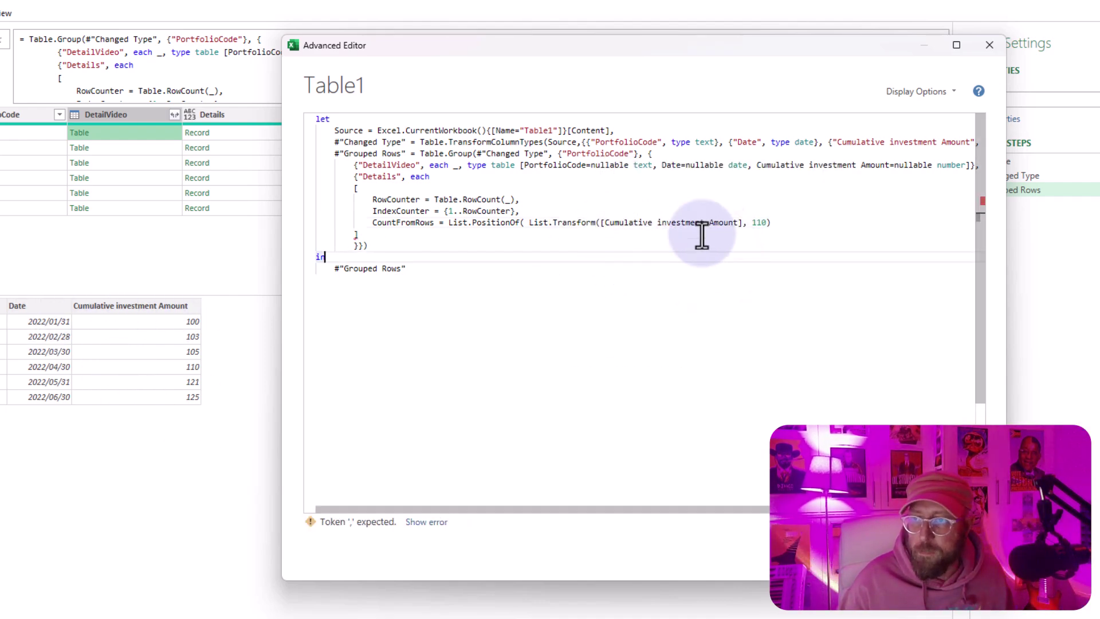
{"action": "left_click", "coordinate": [748, 224]}
{"action": "type", "text": "ea "}
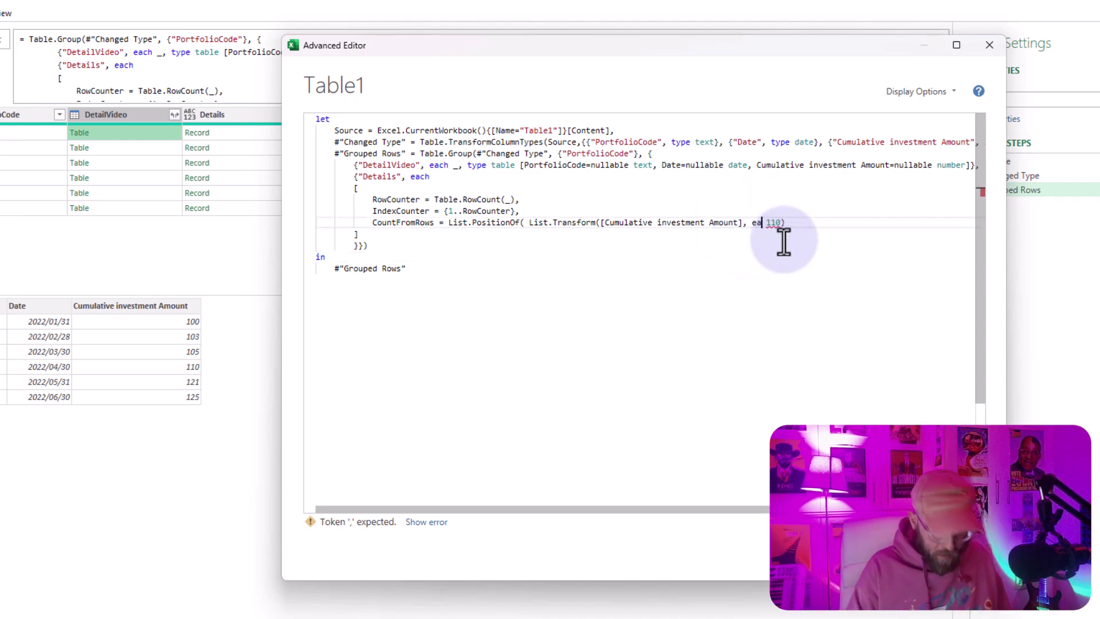
{"action": "type", "text": "ch _ "}
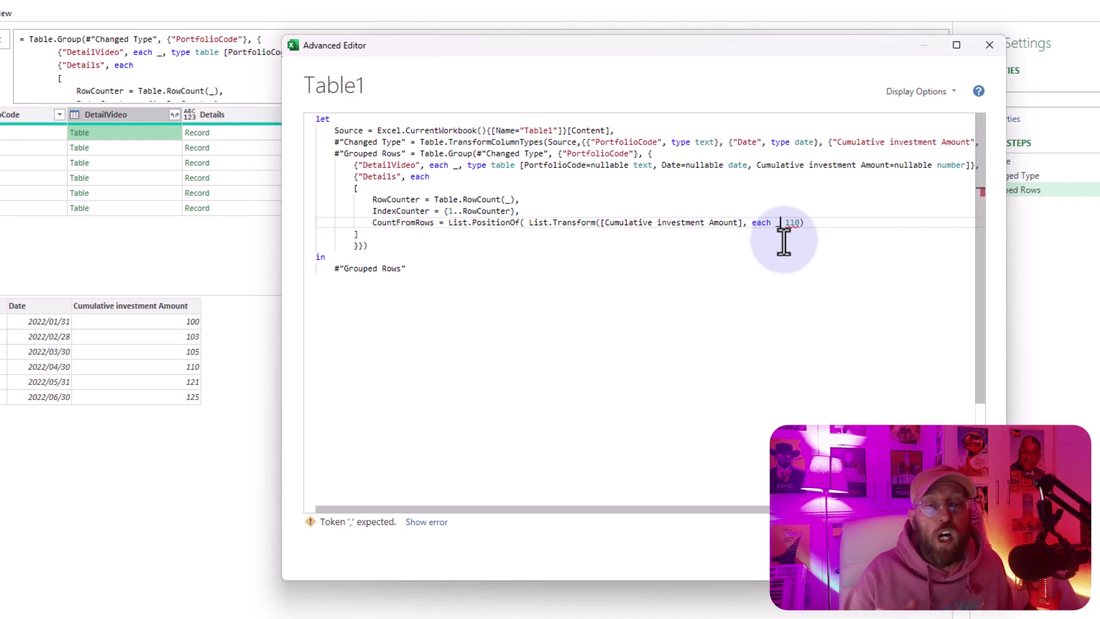
{"action": "type", "text": "> "}
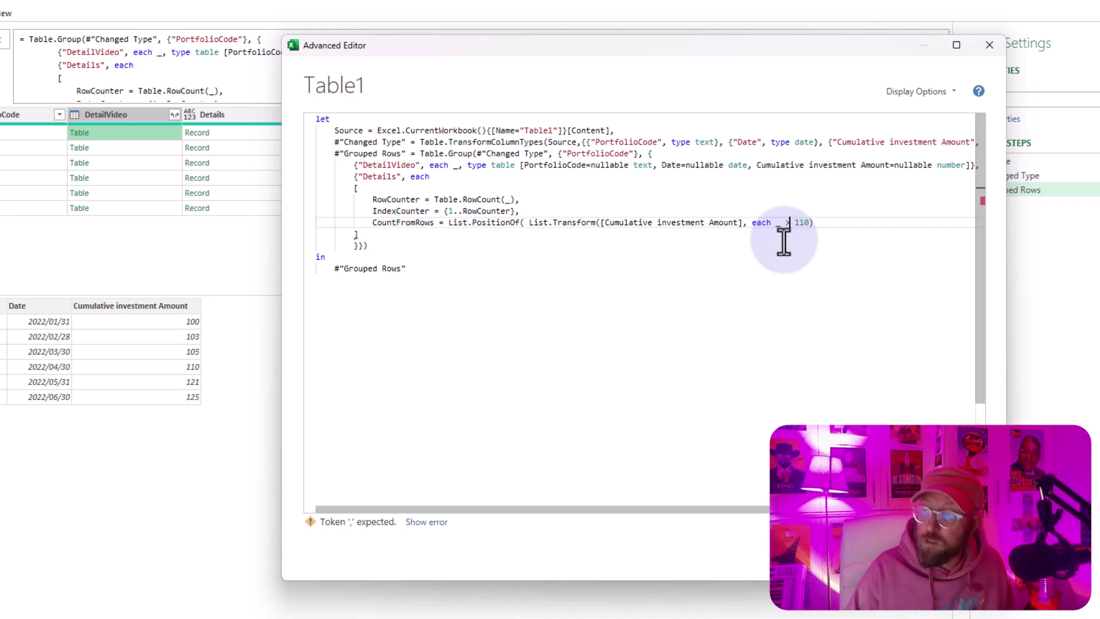
{"action": "type", "text": "="}
{"action": "left_click", "coordinate": [814, 223]}
{"action": "key", "text": "BackSpace"}
{"action": "key", "text": "BackSpace"}
{"action": "type", "text": "2"}
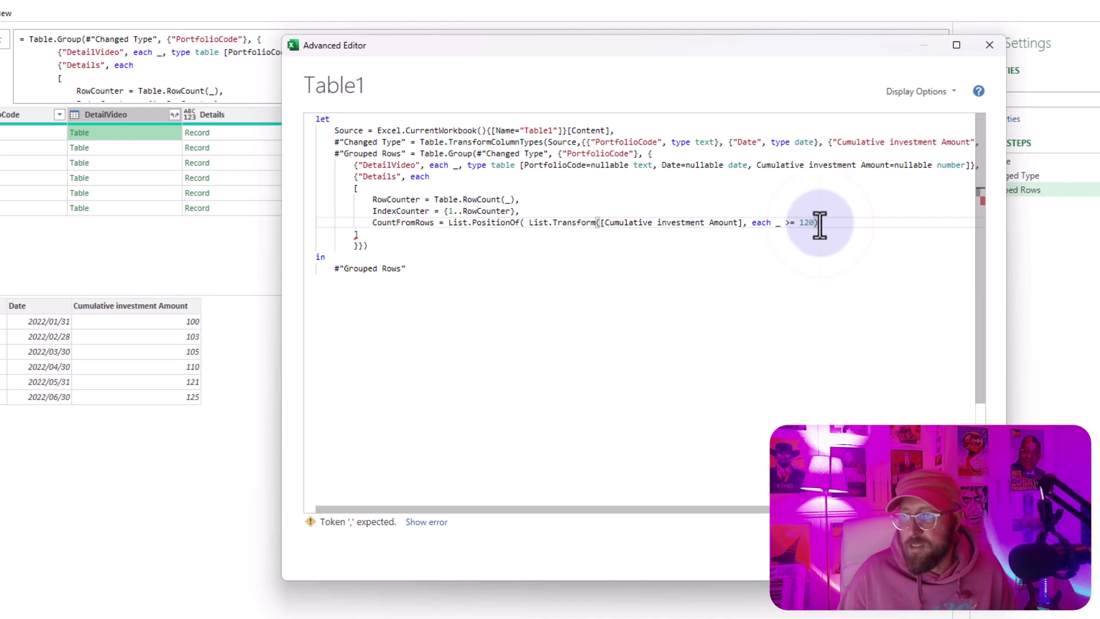
Step: Close the List.Transform call, make true the value List.PositionOf searches for, and apply the edited code
{"action": "type", "text": ","}
{"action": "type", "text": " true)"}
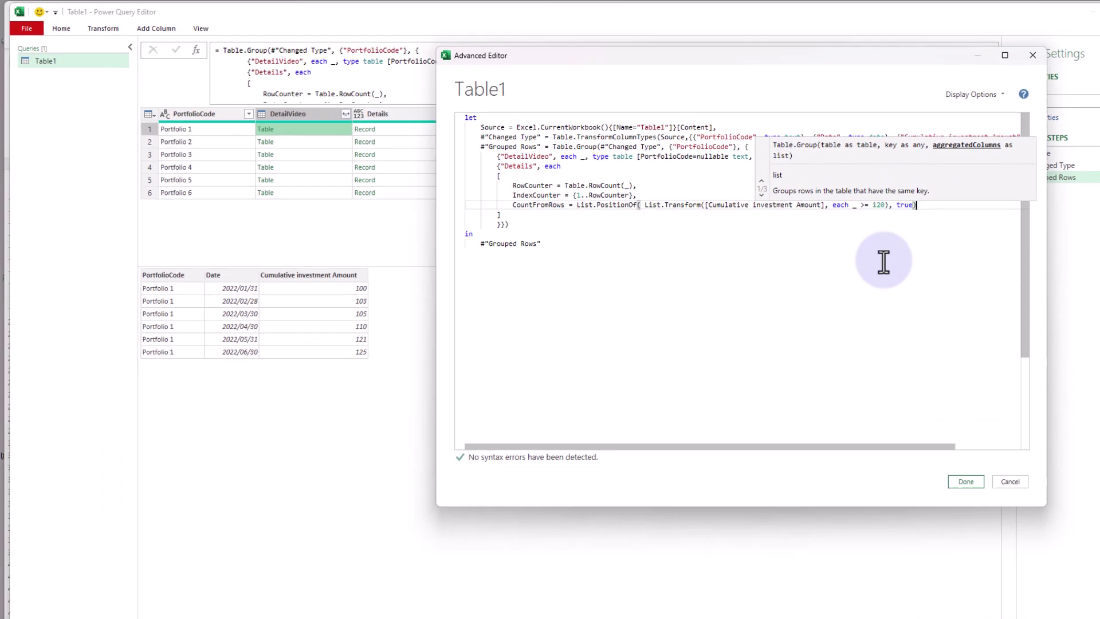
{"action": "left_click", "coordinate": [810, 534]}
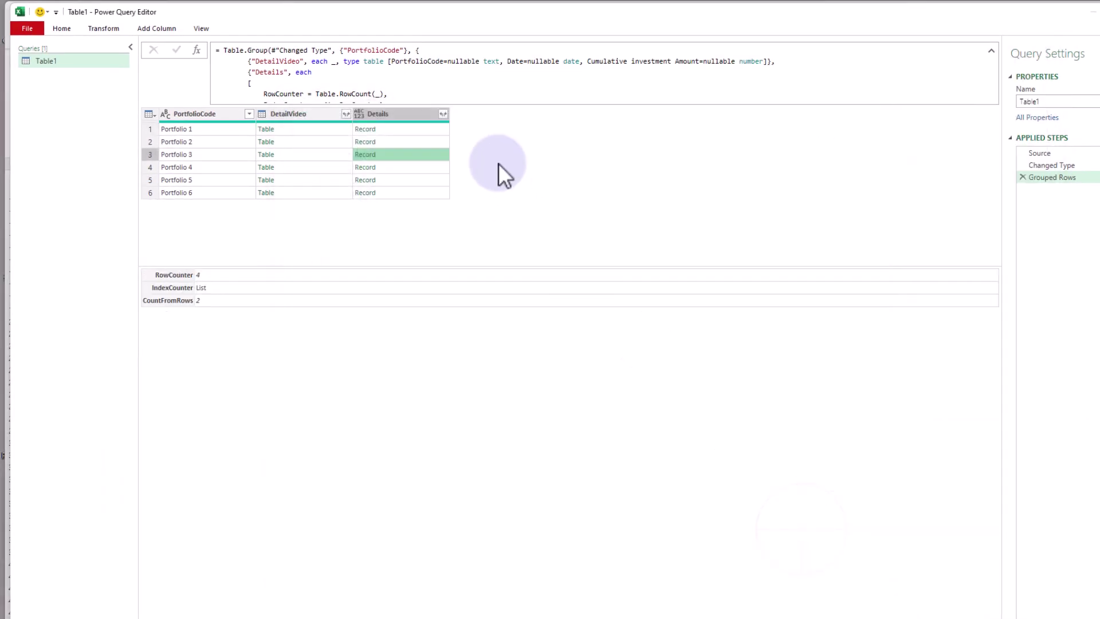
Step: Check the CountFromRows values in the Details records of Portfolios 1 to 4 against the amounts in their DetailVideo tables
{"action": "left_click", "coordinate": [418, 133]}
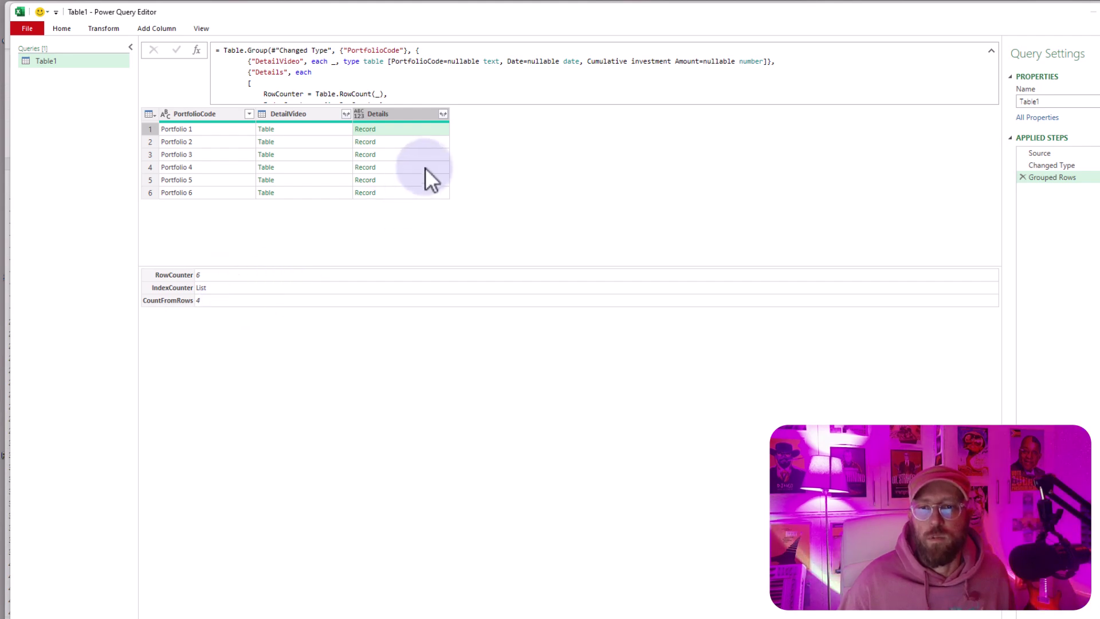
{"action": "left_click", "coordinate": [411, 142]}
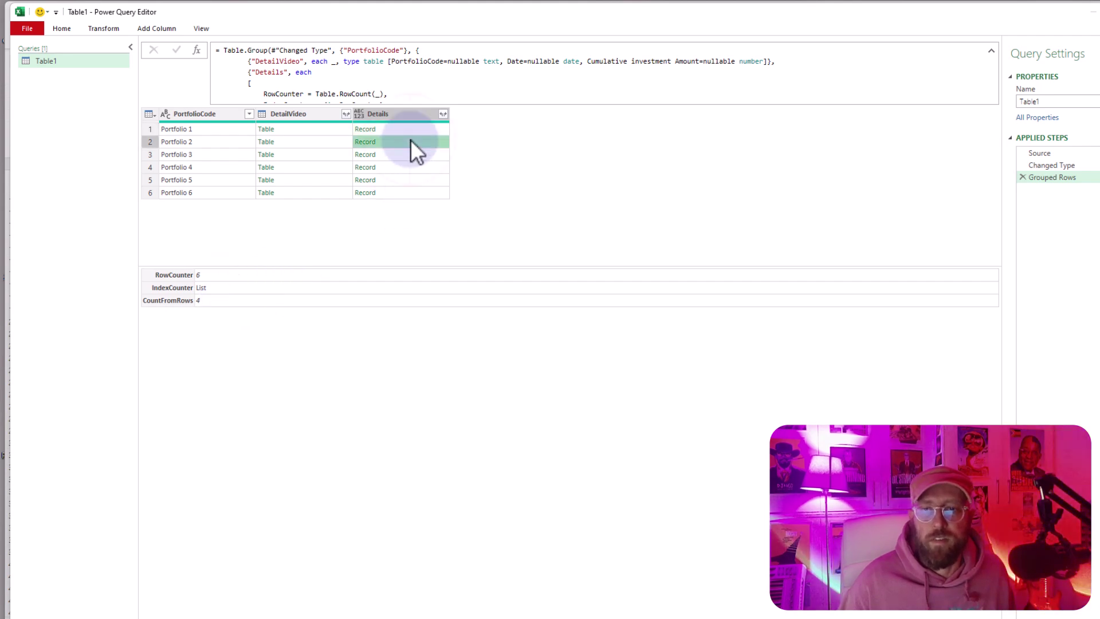
{"action": "left_click", "coordinate": [306, 144]}
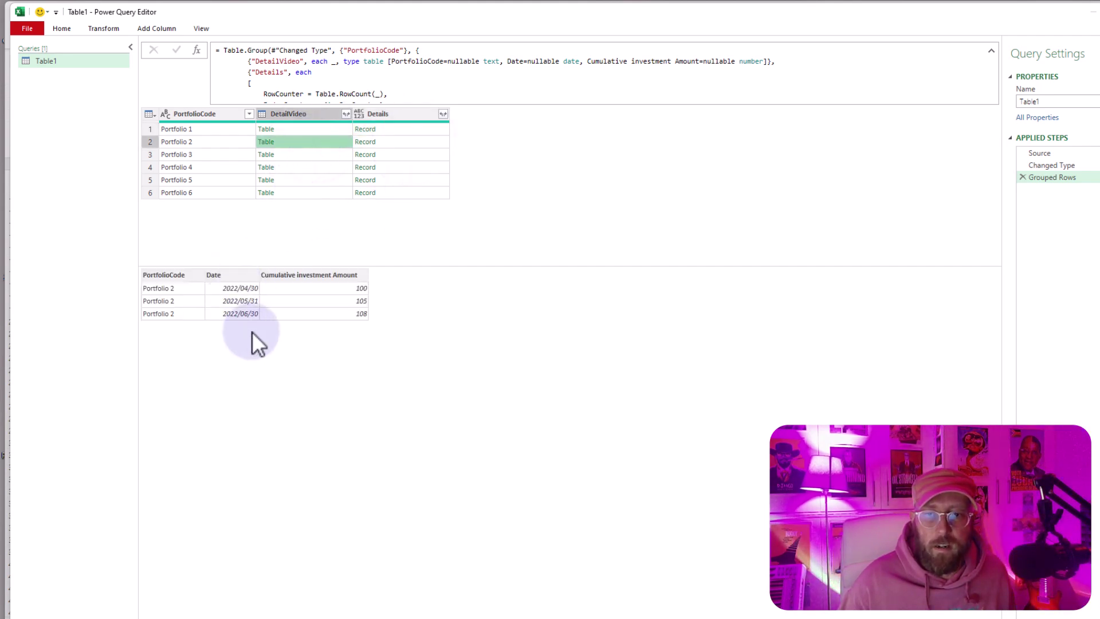
{"action": "left_click", "coordinate": [411, 153]}
{"action": "left_click", "coordinate": [322, 156]}
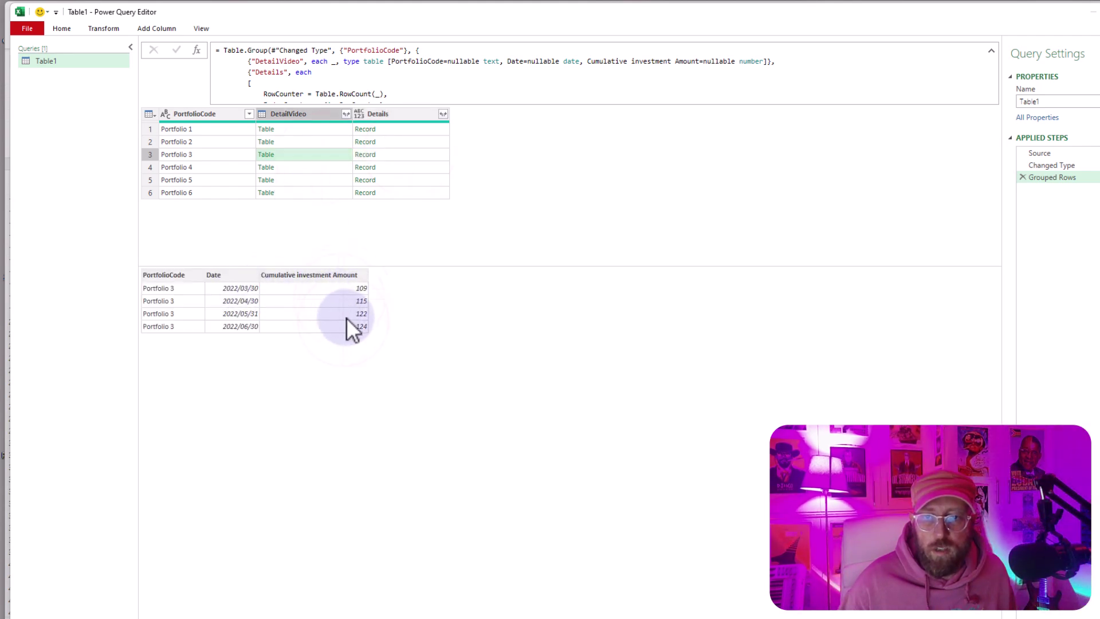
{"action": "left_click", "coordinate": [404, 167]}
{"action": "left_click", "coordinate": [309, 168]}
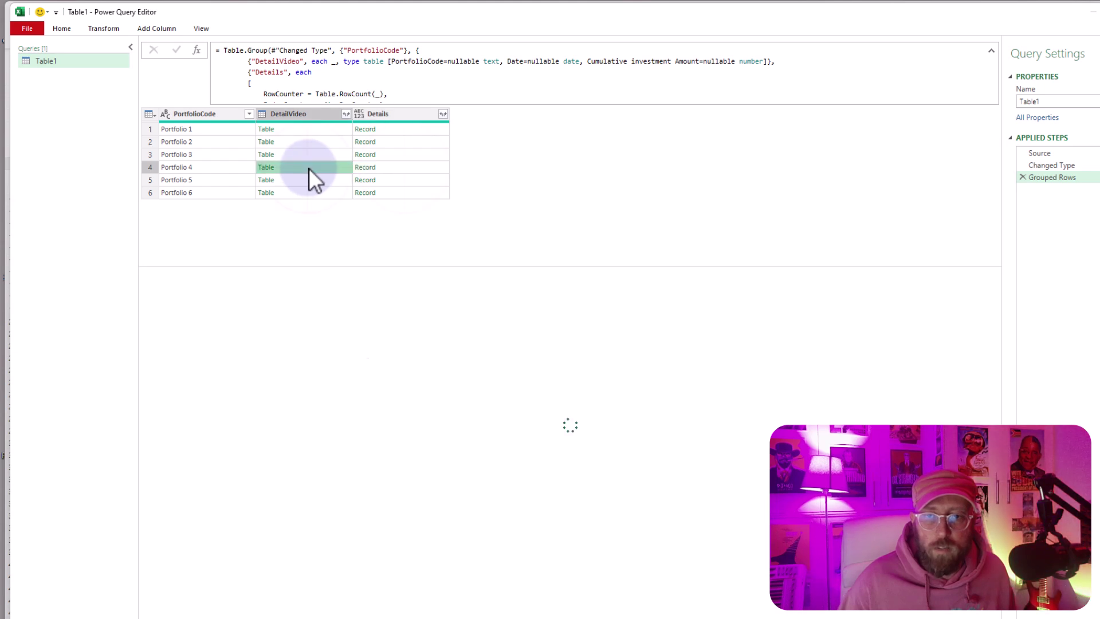
{"action": "left_click", "coordinate": [394, 168]}
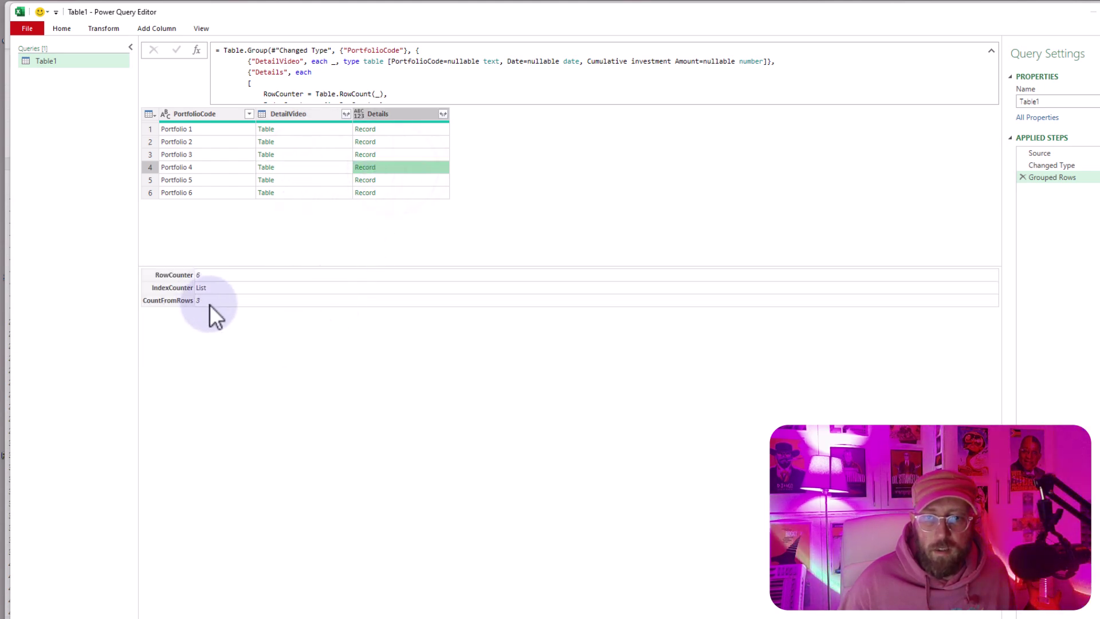
{"action": "left_click", "coordinate": [321, 167]}
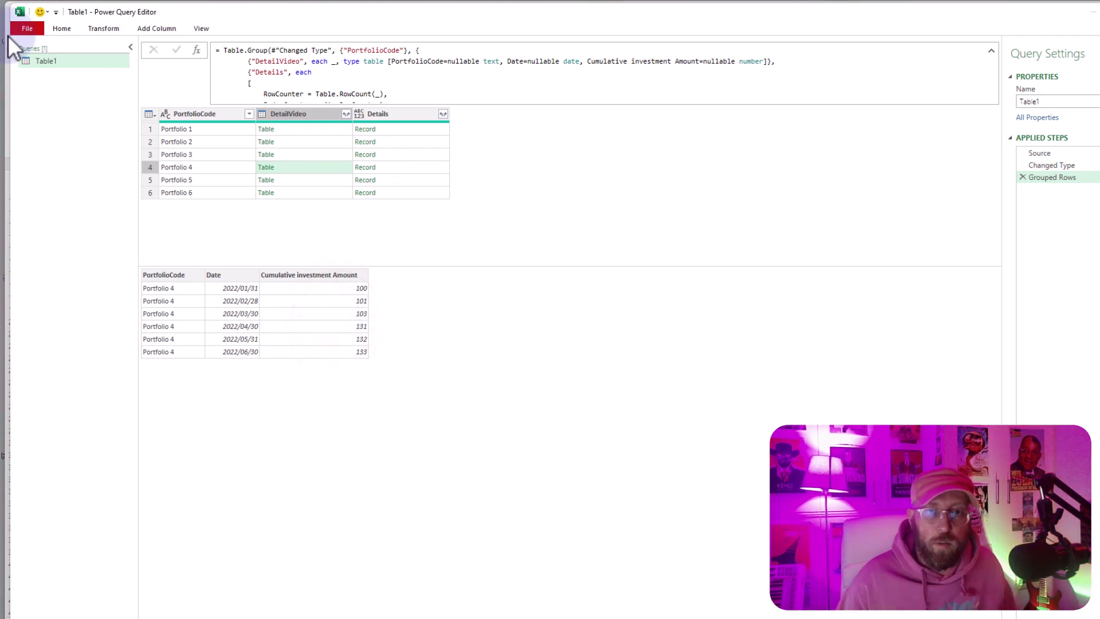
Step: Reopen the query code and start a ConditionalIndex field after CountFromRows in the Details record
{"action": "left_click", "coordinate": [56, 23]}
{"action": "left_click", "coordinate": [92, 58]}
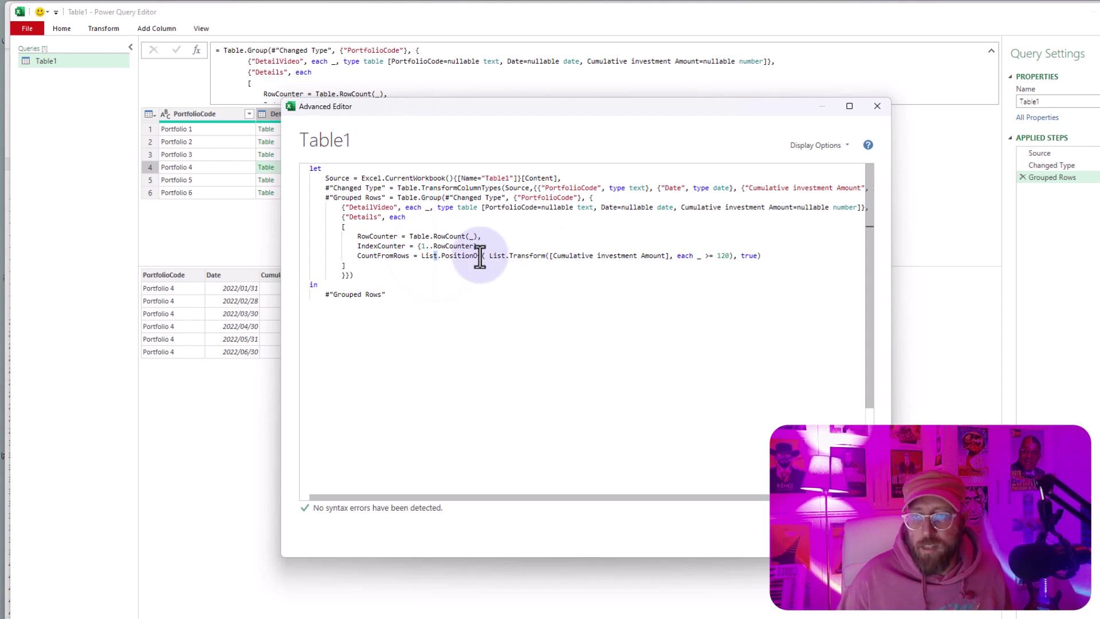
{"action": "left_click_drag", "start_coordinate": [479, 258], "coordinate": [577, 258]}
{"action": "left_click", "coordinate": [756, 256]}
{"action": "type", "text": ","}
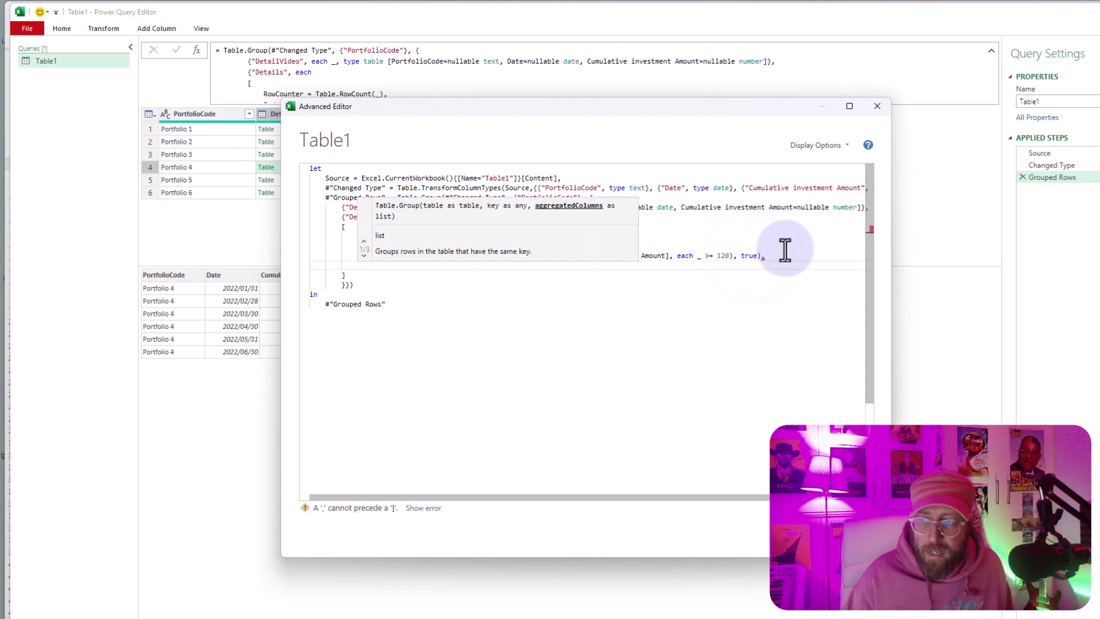
{"action": "key", "text": "Return"}
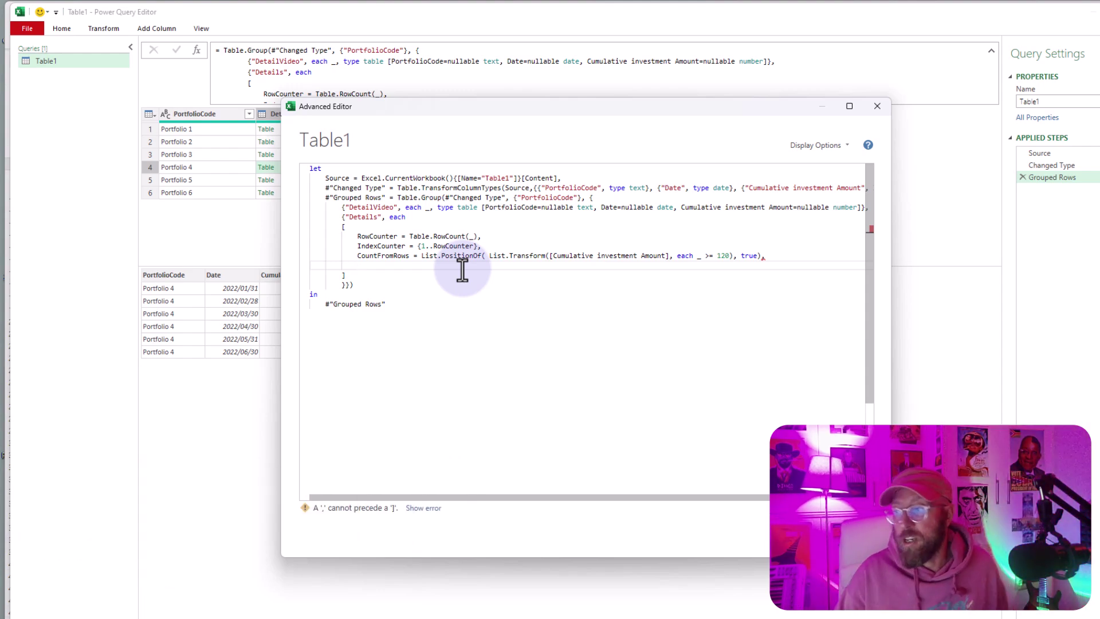
{"action": "type", "text": "Con"}
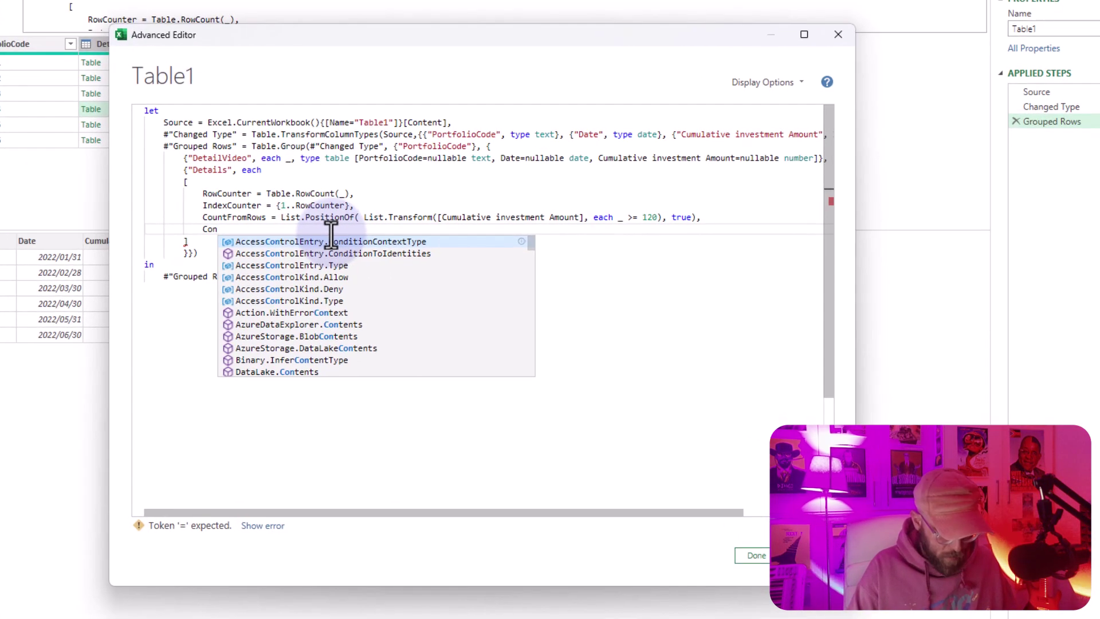
{"action": "type", "text": "ditionalIndex"}
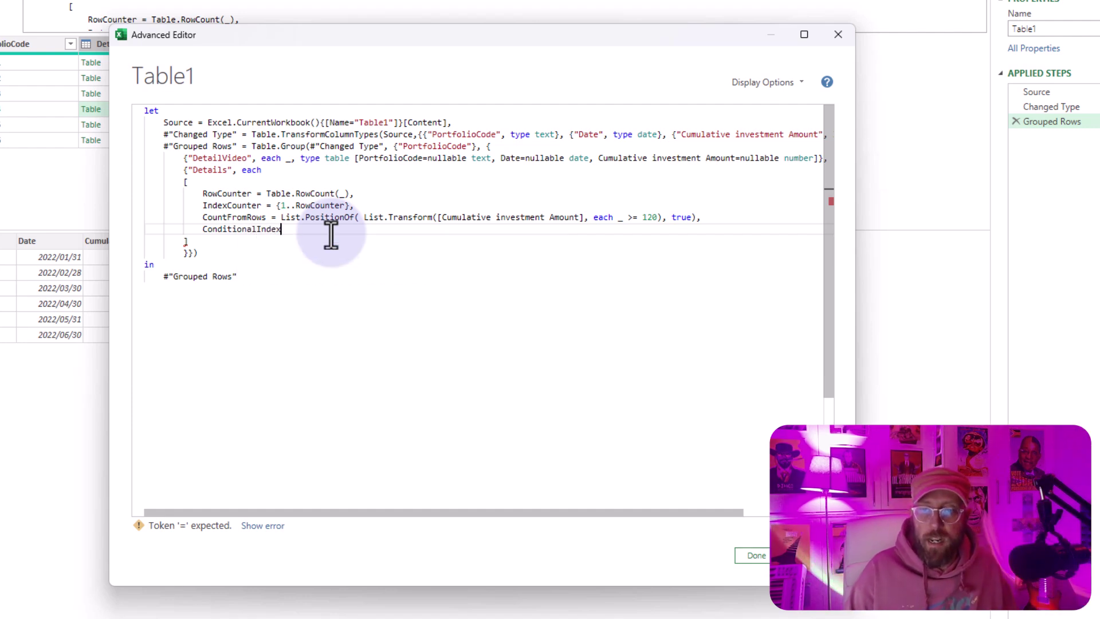
{"action": "type", "text": " = "}
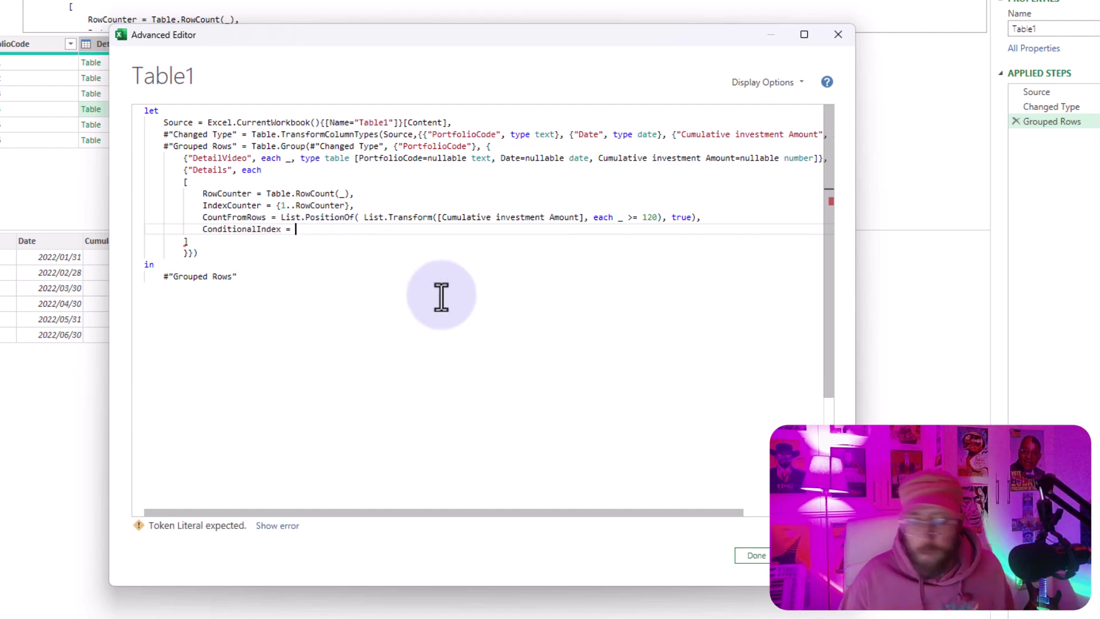
Step: Begin the ConditionalIndex expression with the test if CountFromRows > 0
{"action": "type", "text": "if CountFromRows"}
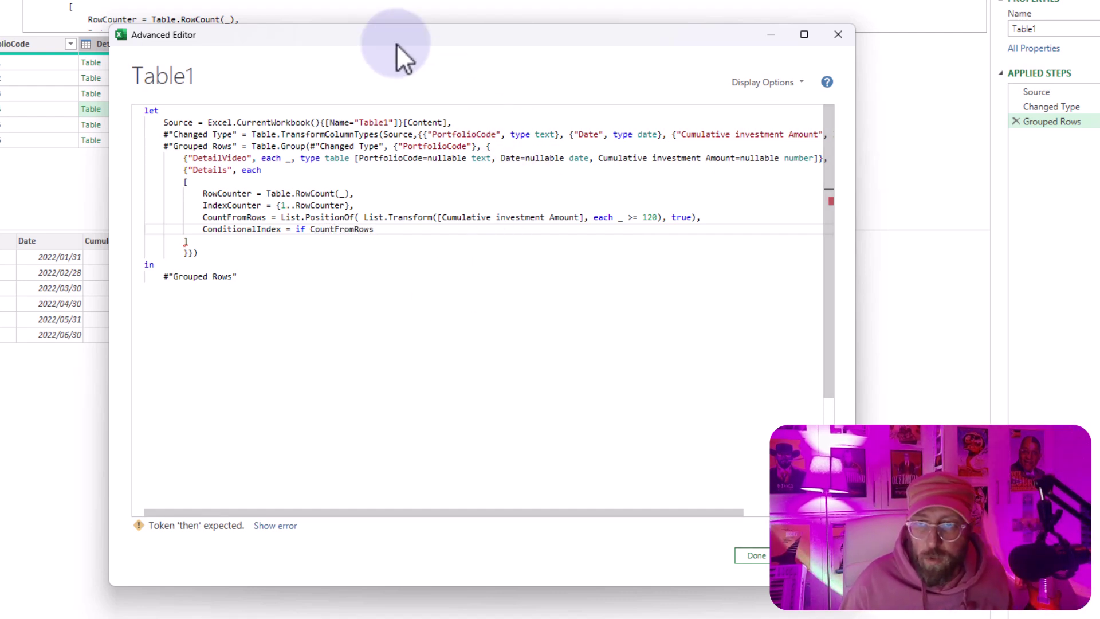
{"action": "left_click_drag", "start_coordinate": [397, 40], "coordinate": [629, 11]}
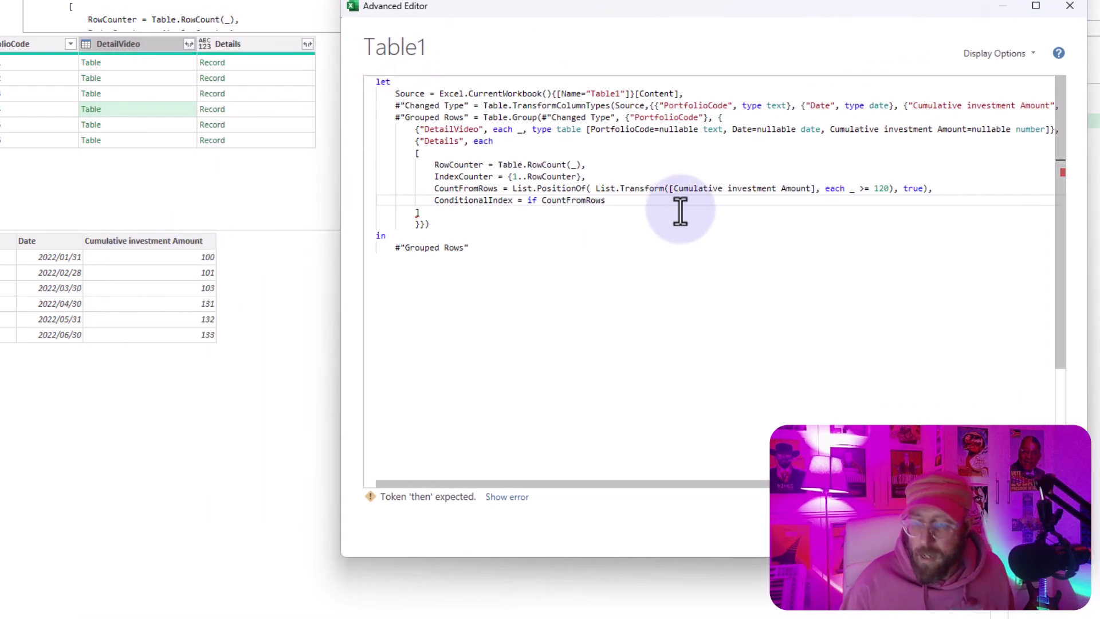
{"action": "type", "text": "> 0"}
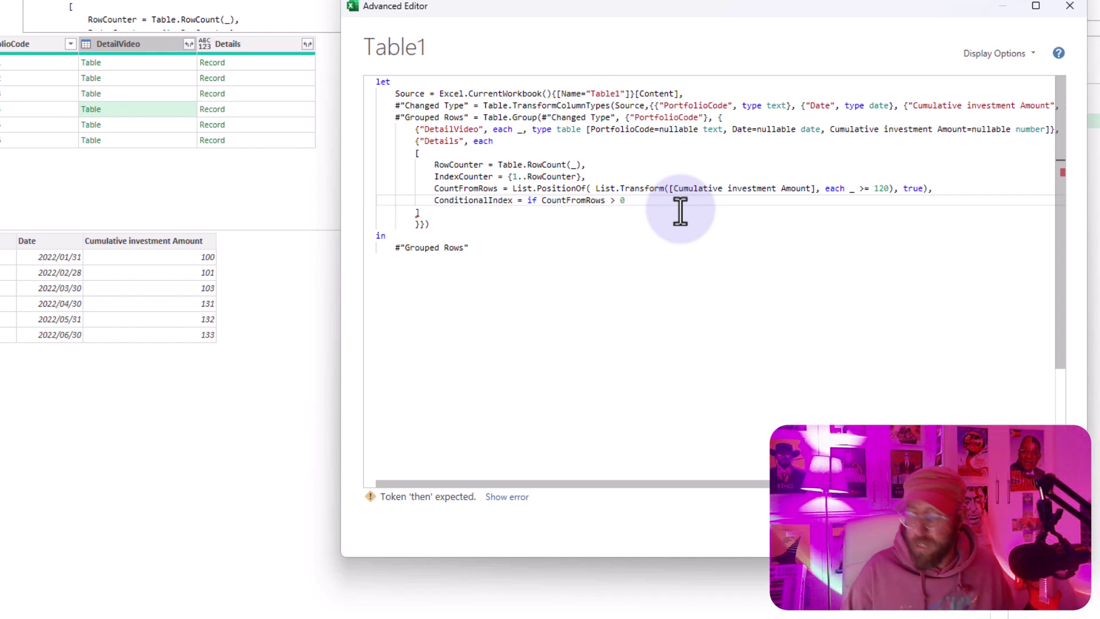
Step: Add a then branch to ConditionalIndex that returns List.Repeat({0}, CountFromRows)
{"action": "type", "text": "then list.rep"}
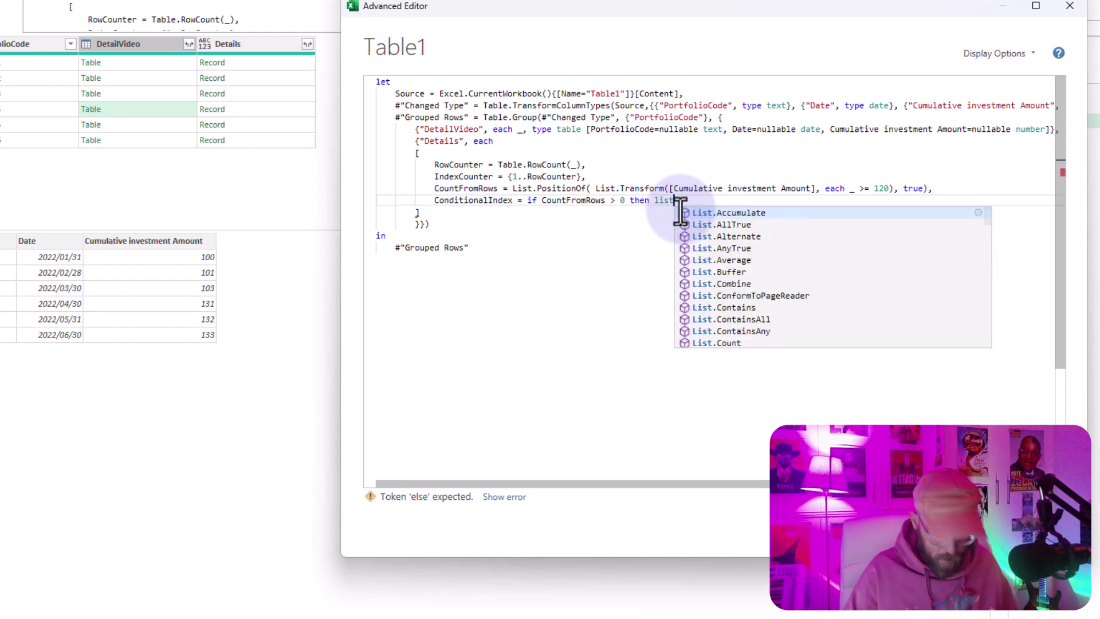
{"action": "key", "text": "Tab"}
{"action": "type", "text": "("}
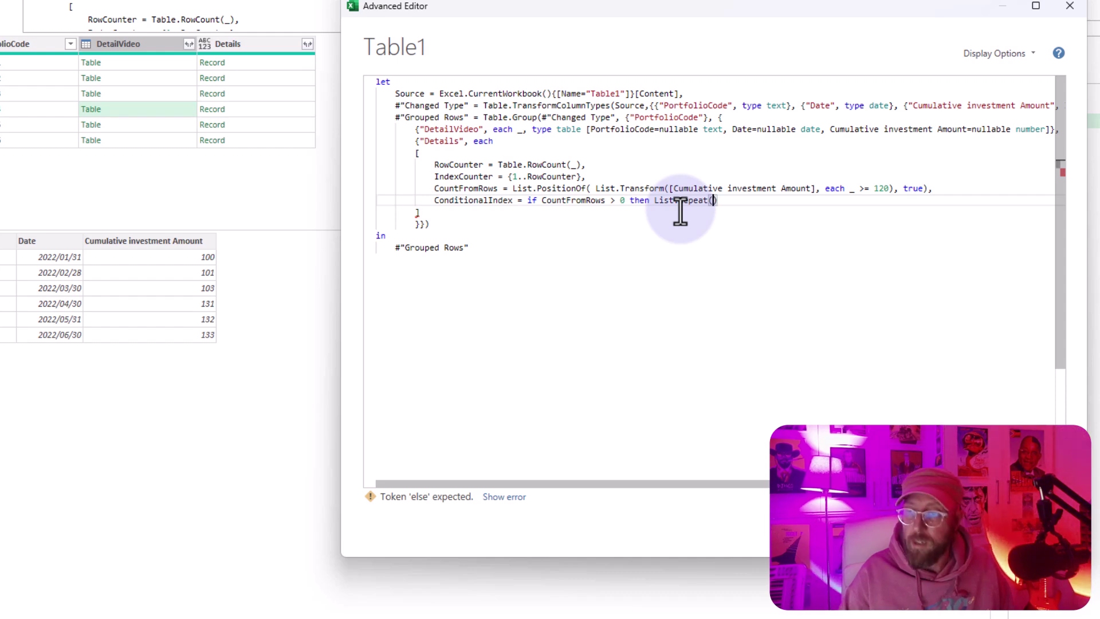
{"action": "type", "text": "{0}"}
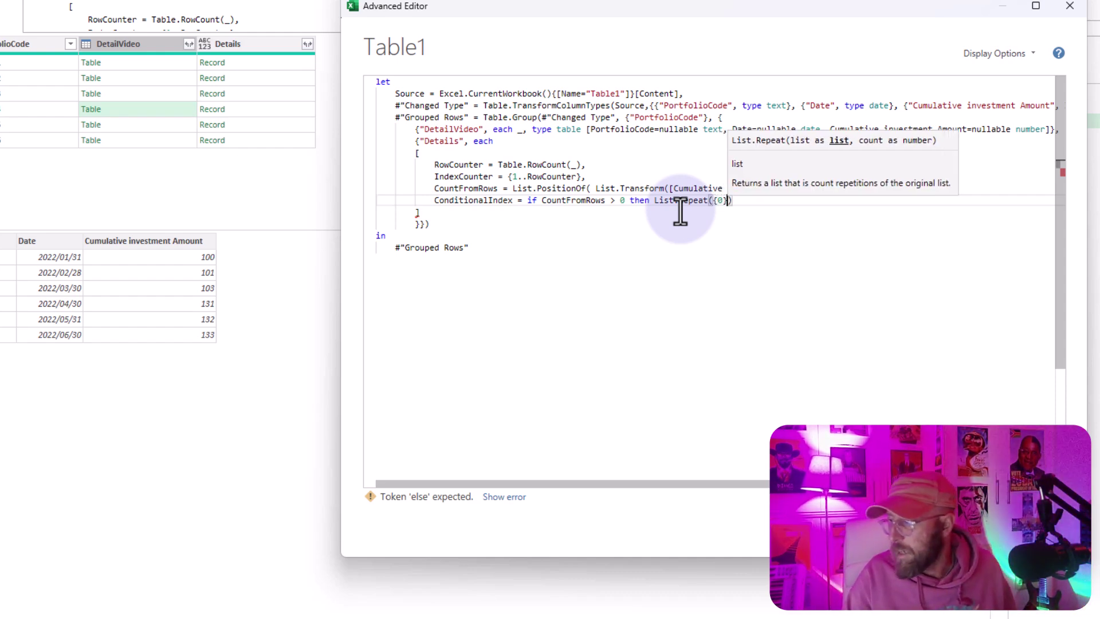
{"action": "type", "text": ", "}
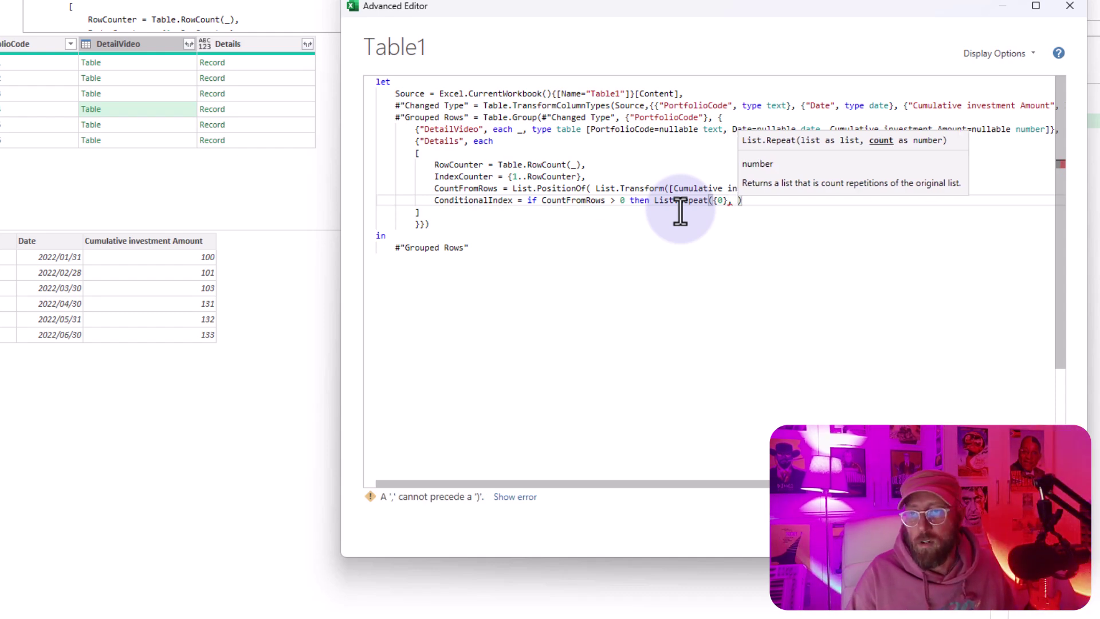
{"action": "type", "text": "CountFromRows"}
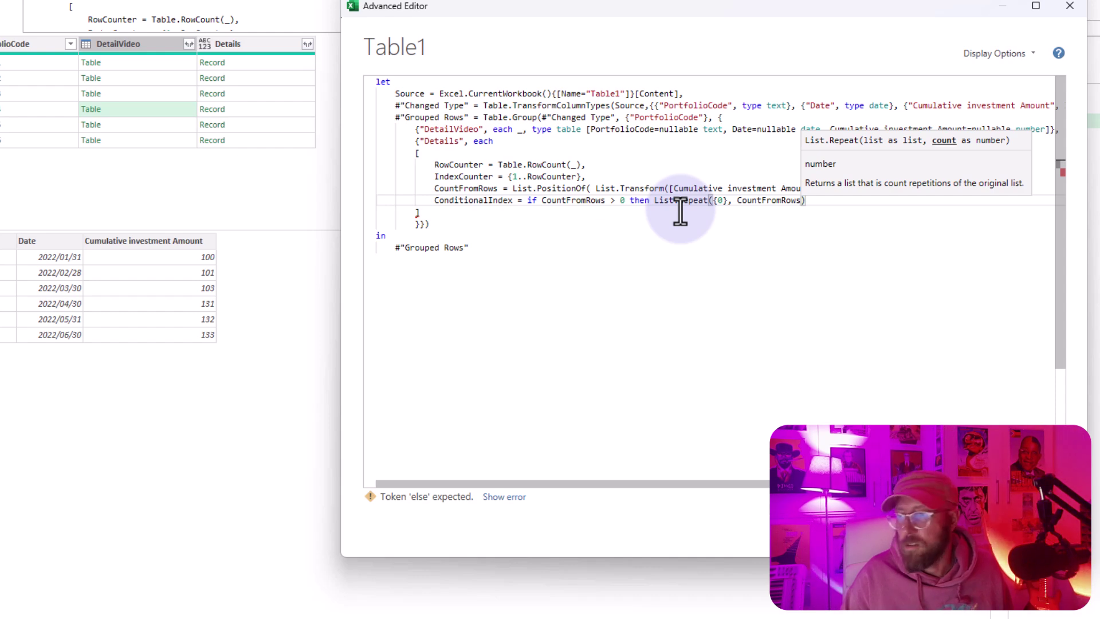
Step: Complete ConditionalIndex with an else branch returning List.Repeat({0}, RowCounter) and apply the query code
{"action": "key", "text": "Right"}
{"action": "type", "text": "else "}
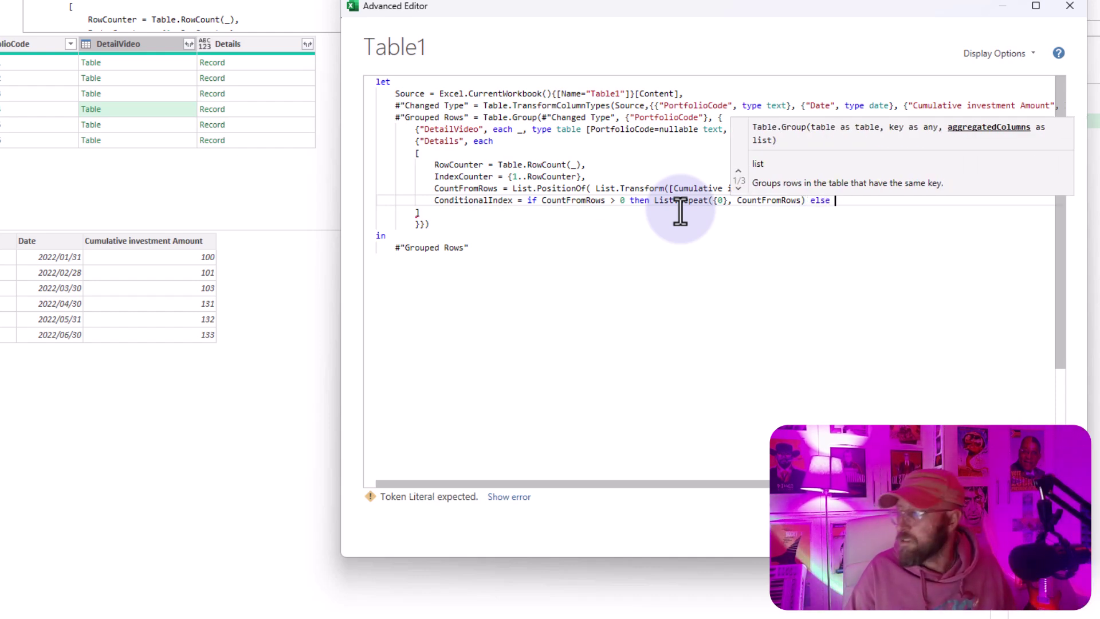
{"action": "type", "text": "list"}
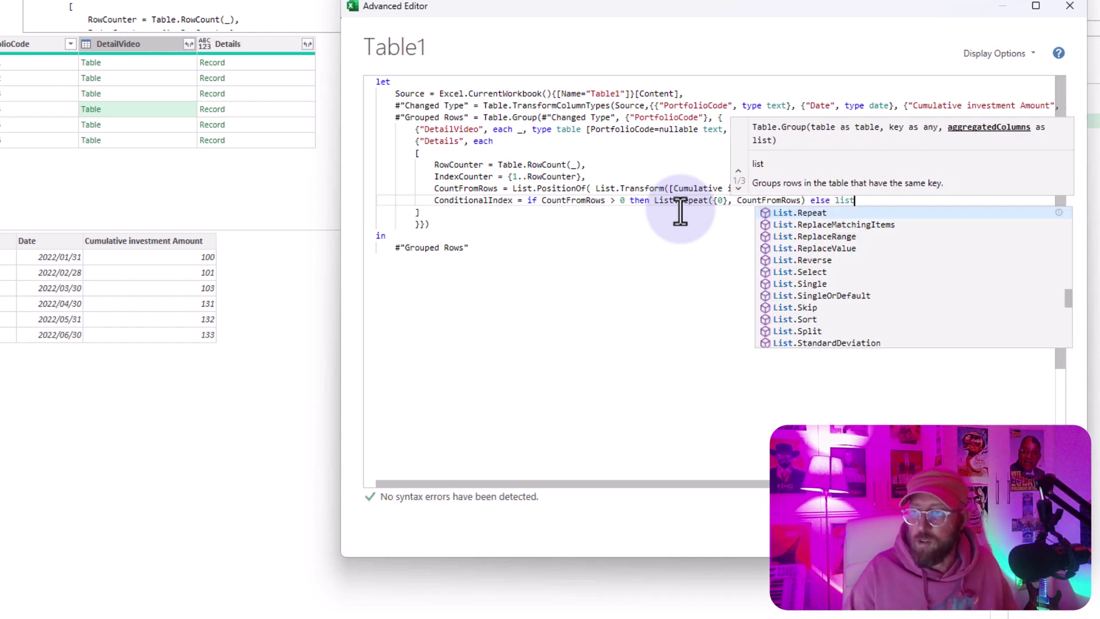
{"action": "key", "text": "Tab"}
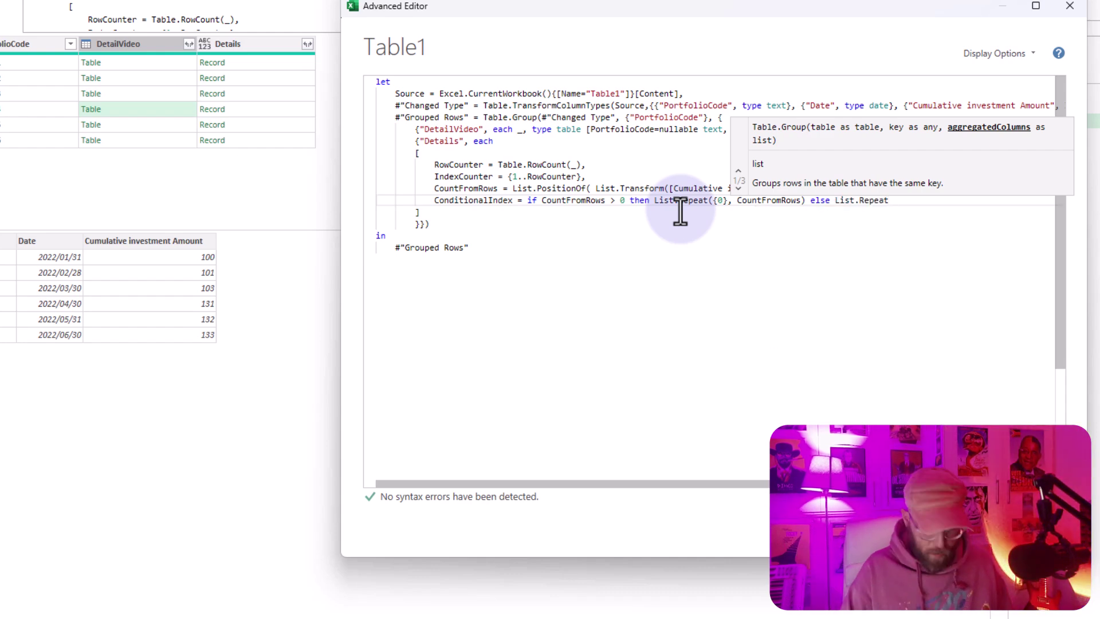
{"action": "type", "text": "("}
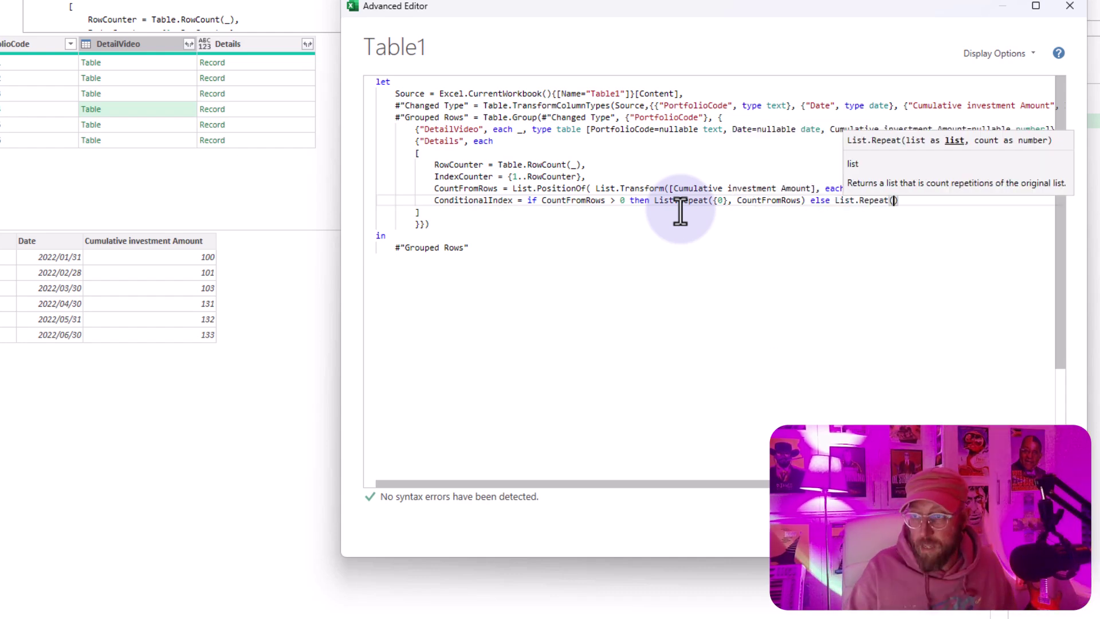
{"action": "type", "text": "{0}"}
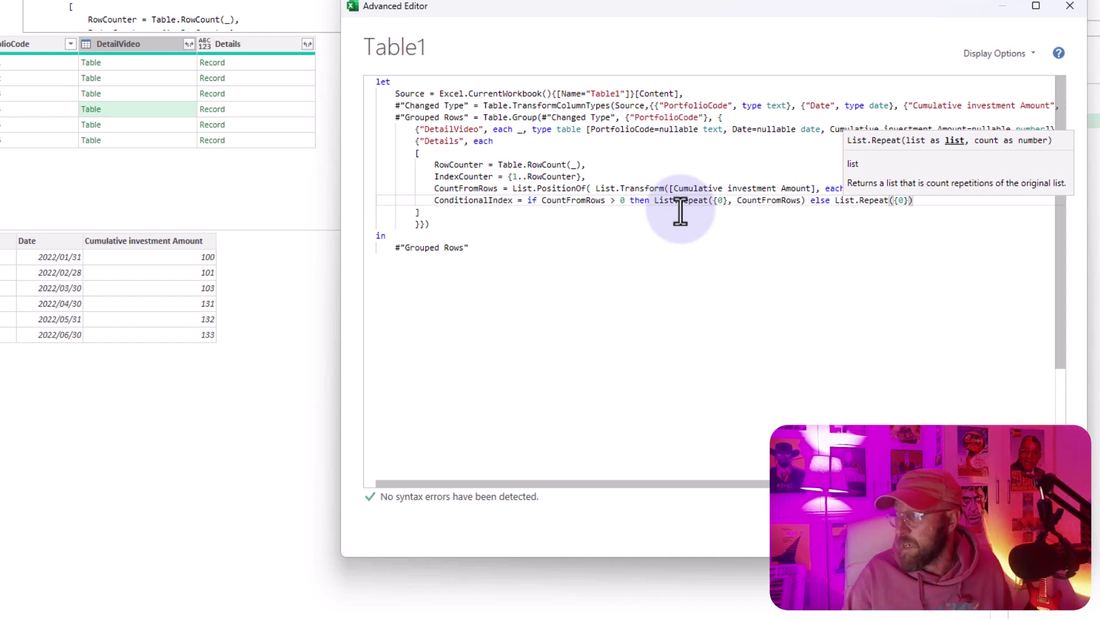
{"action": "type", "text": ", "}
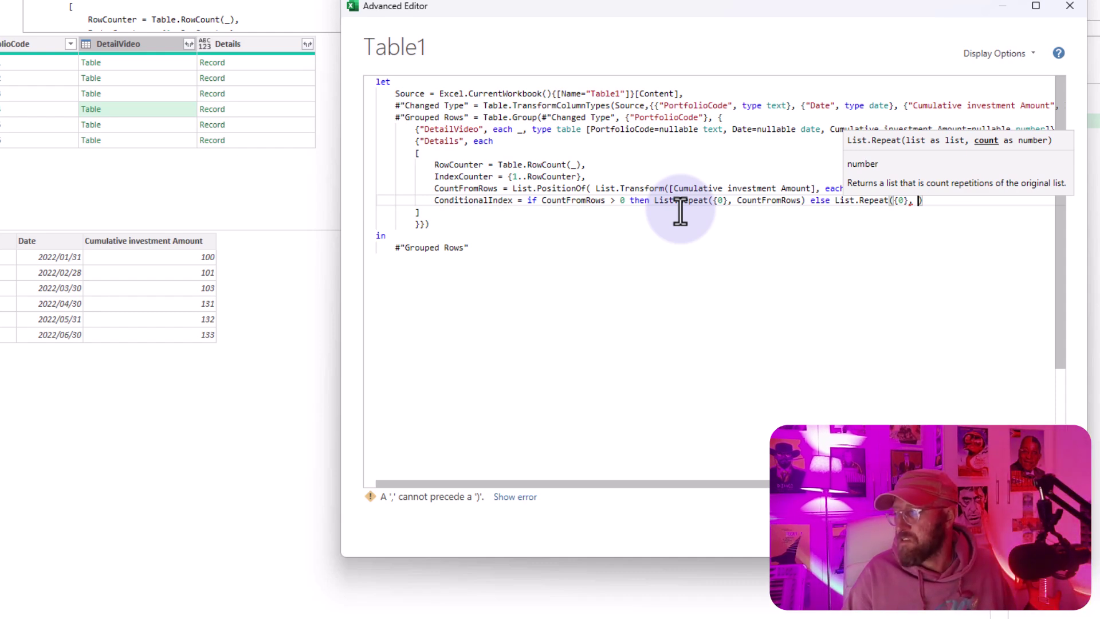
{"action": "type", "text": "RowCounter"}
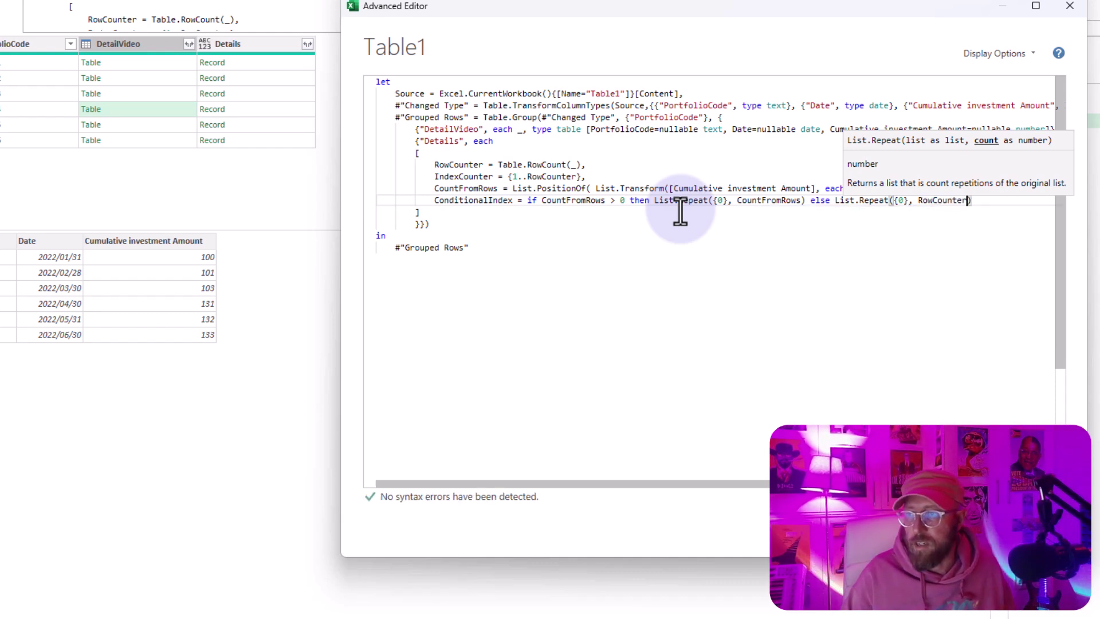
{"action": "left_click", "coordinate": [979, 203]}
{"action": "left_click_drag", "start_coordinate": [653, 202], "coordinate": [797, 203]}
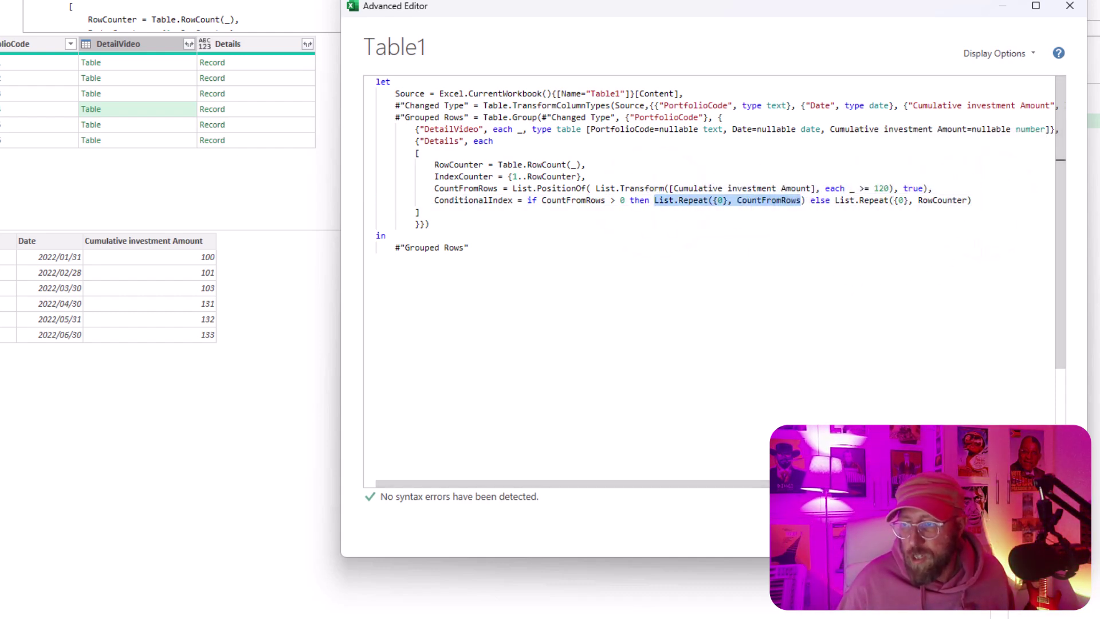
{"action": "left_click", "coordinate": [983, 531]}
Step: Drill into Portfolio 1's Details record as a new query step and view its ConditionalIndex list
{"action": "left_click", "coordinate": [268, 64]}
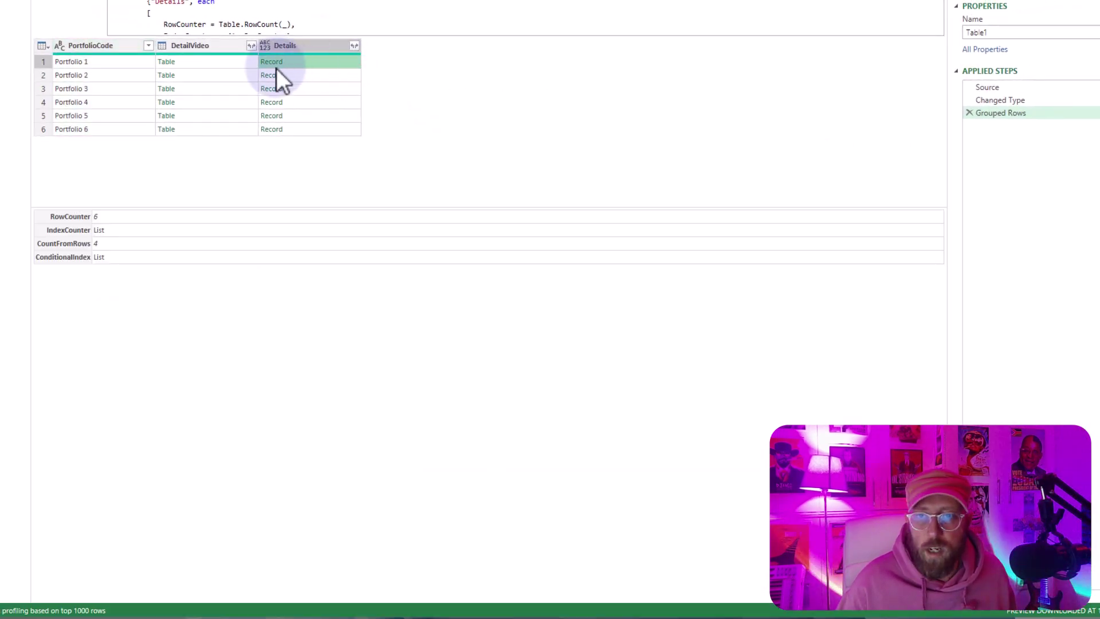
{"action": "left_click", "coordinate": [226, 63]}
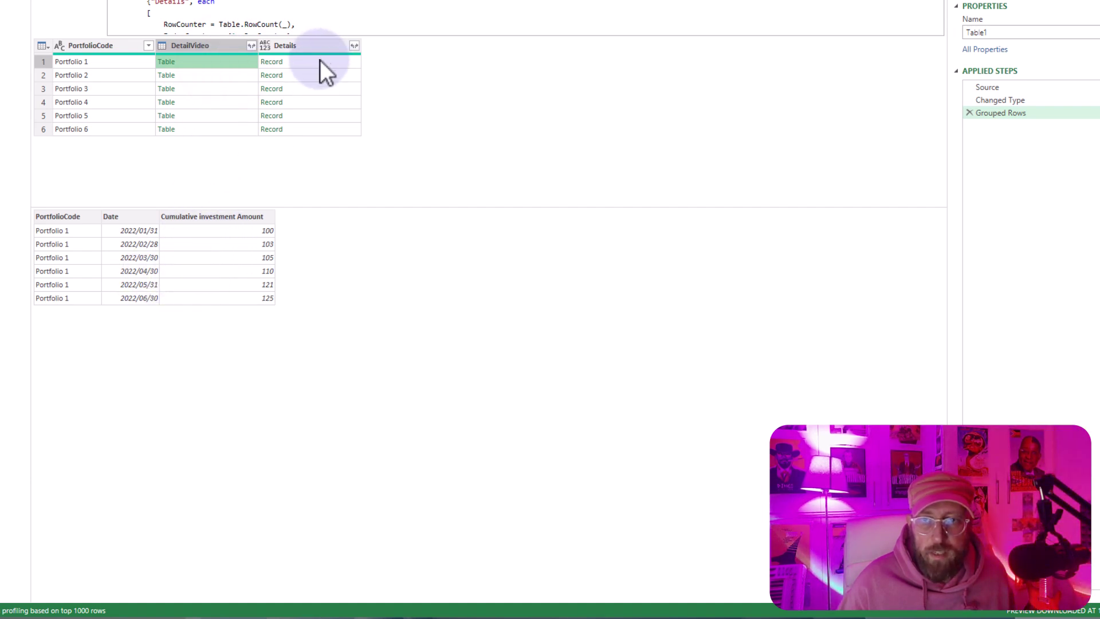
{"action": "left_click", "coordinate": [284, 62]}
{"action": "left_click", "coordinate": [272, 61]}
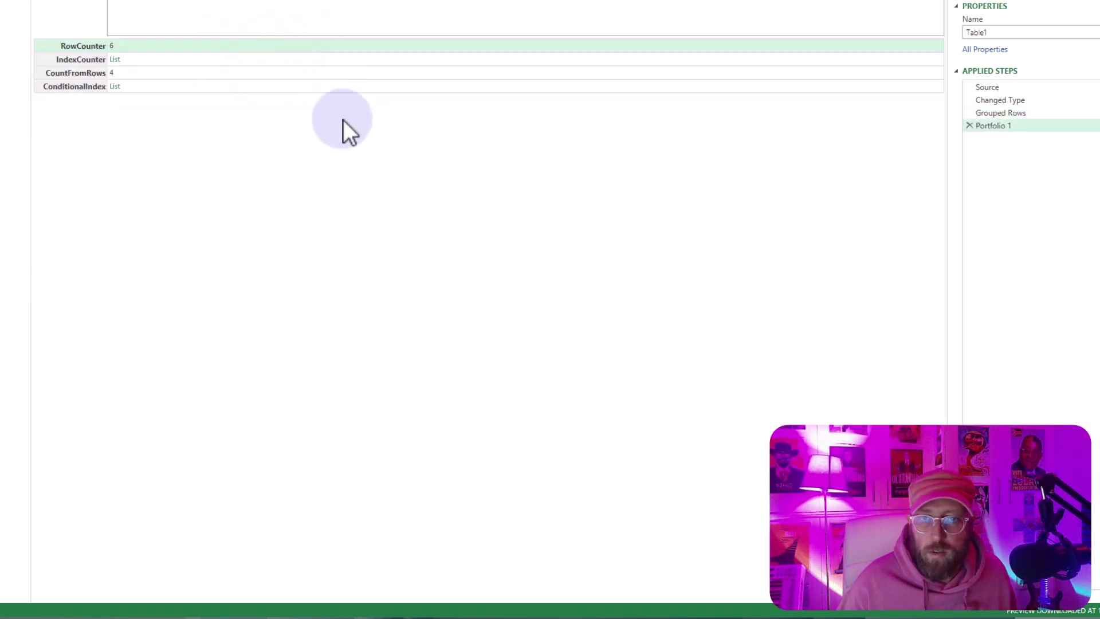
{"action": "left_click", "coordinate": [421, 88]}
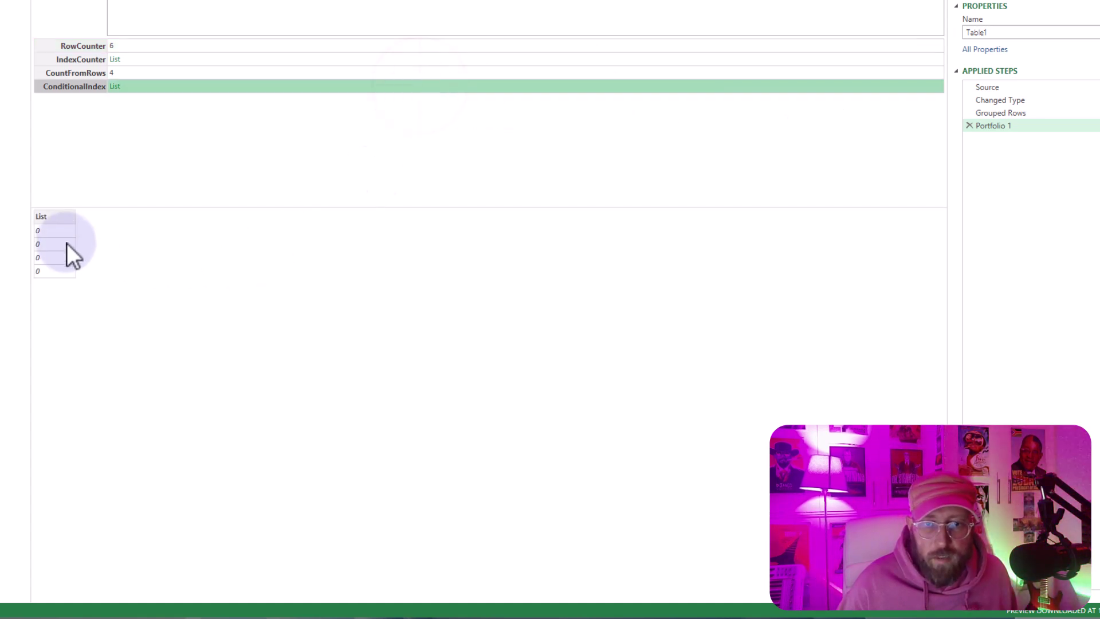
Step: Return to the Grouped Rows step and review the amounts in Portfolio 1's DetailVideo table
{"action": "left_click", "coordinate": [1000, 114]}
{"action": "left_click", "coordinate": [317, 64]}
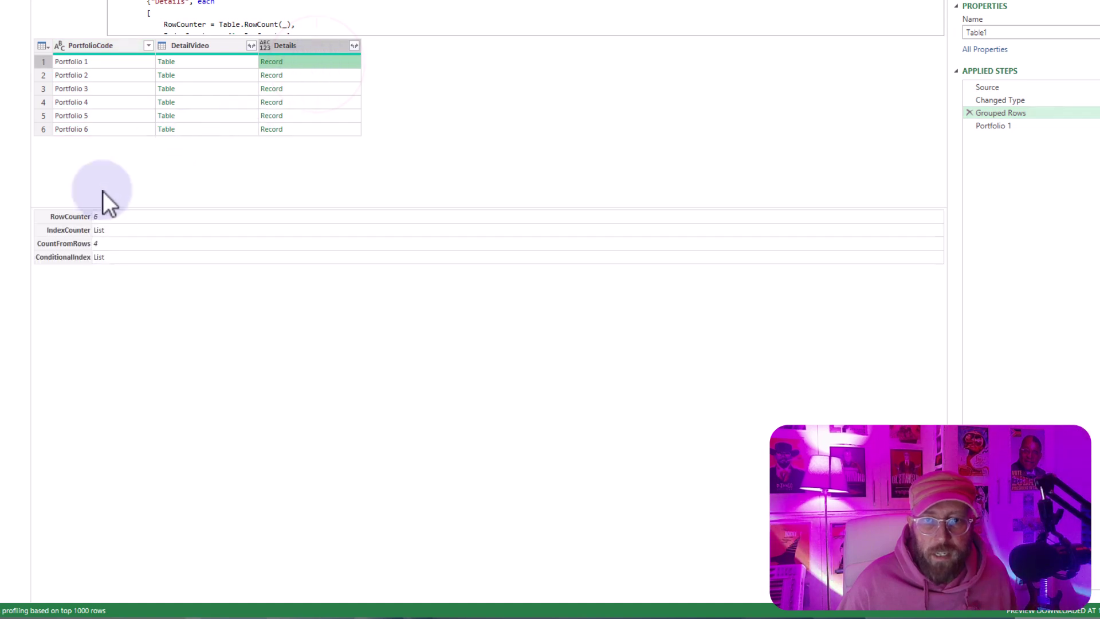
{"action": "key", "text": "Left"}
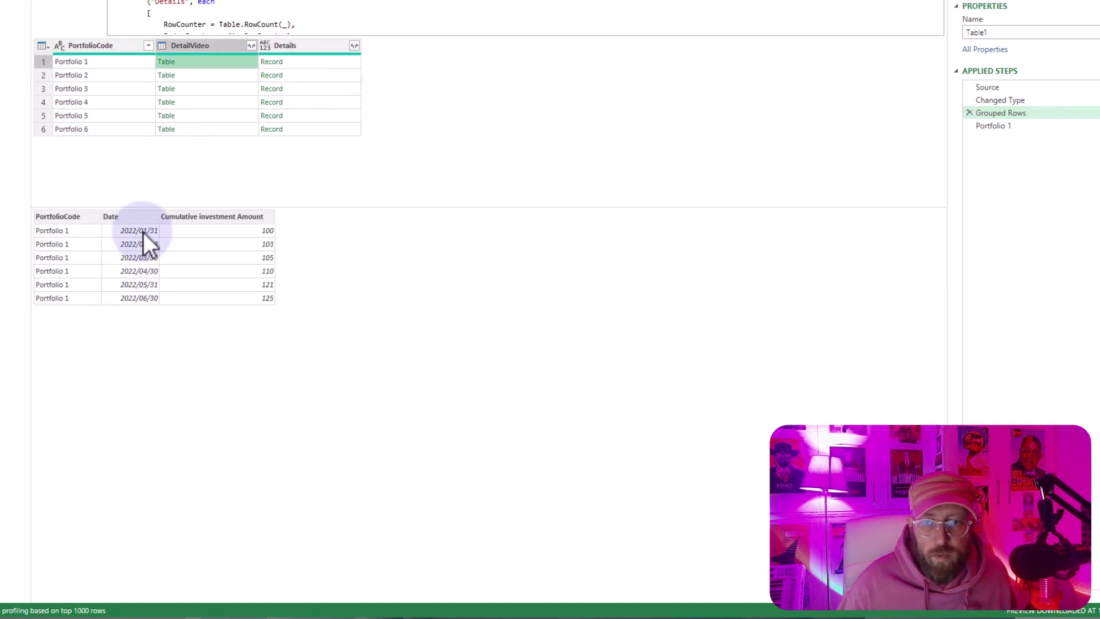
Step: Append & IndexCounter to the List.Repeat result in ConditionalIndex's then branch and apply the query code
{"action": "left_click", "coordinate": [17, 3]}
{"action": "left_click", "coordinate": [112, 23]}
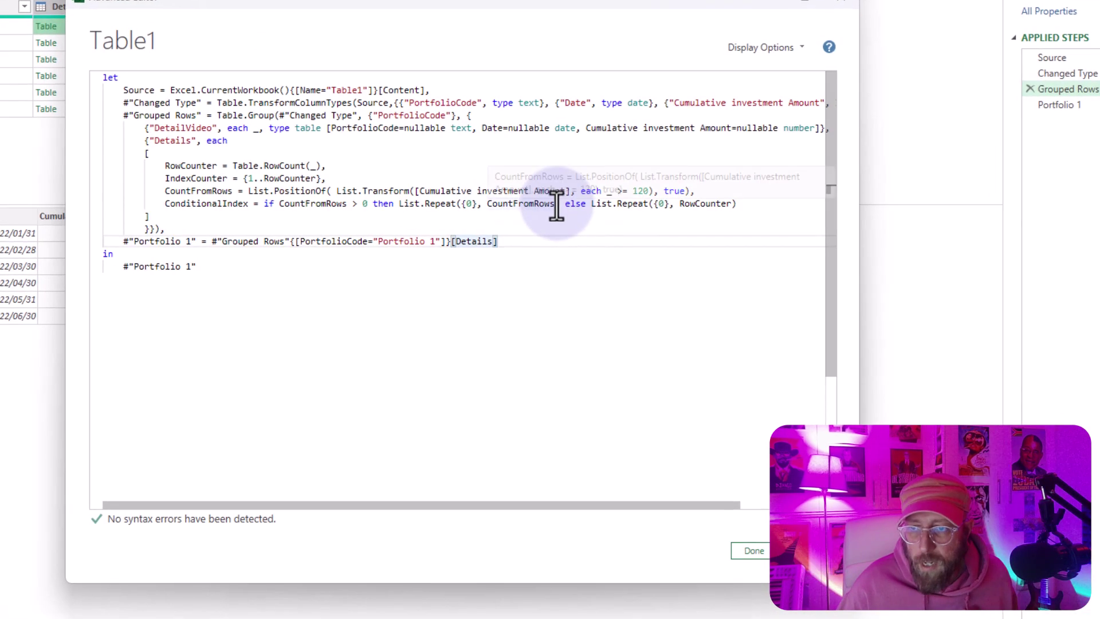
{"action": "type", "text": ") & "}
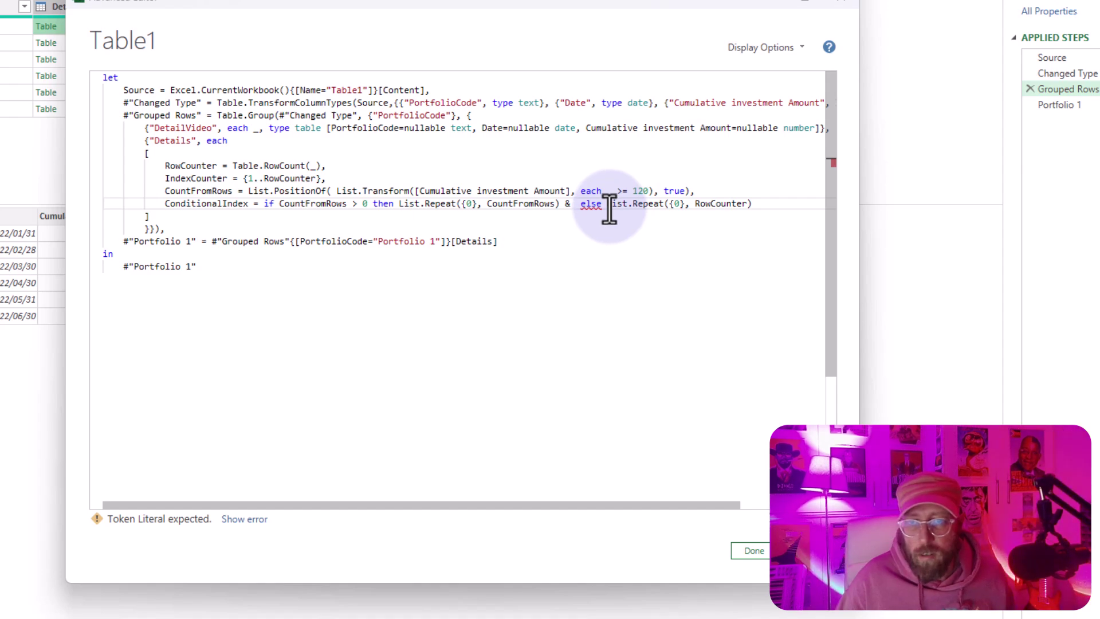
{"action": "type", "text": "Inde"}
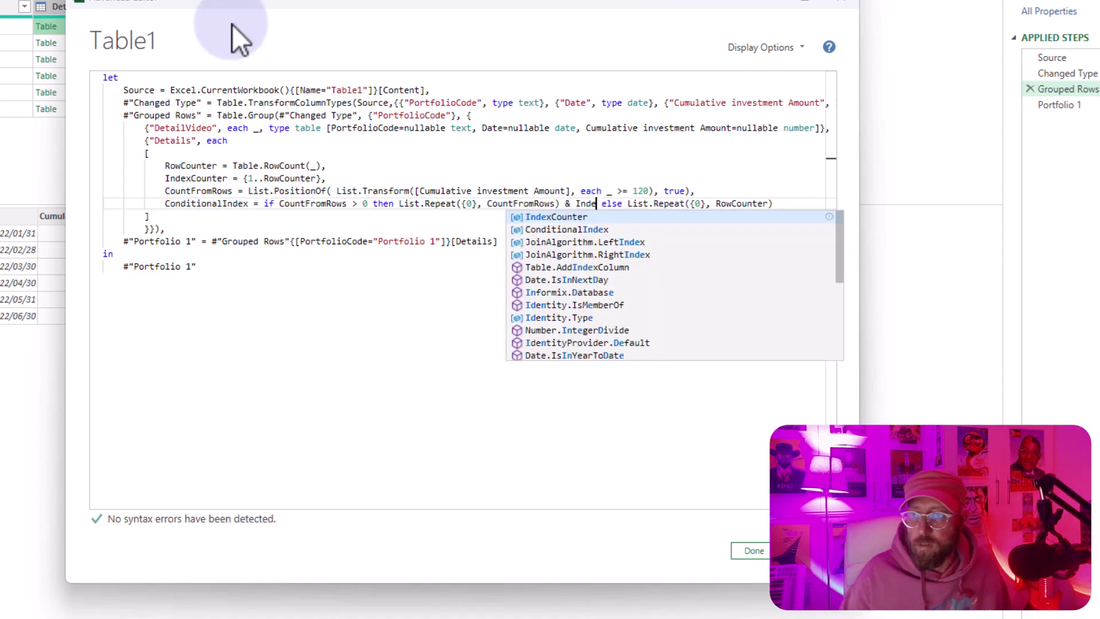
{"action": "key", "text": "Tab"}
{"action": "left_click", "coordinate": [752, 550]}
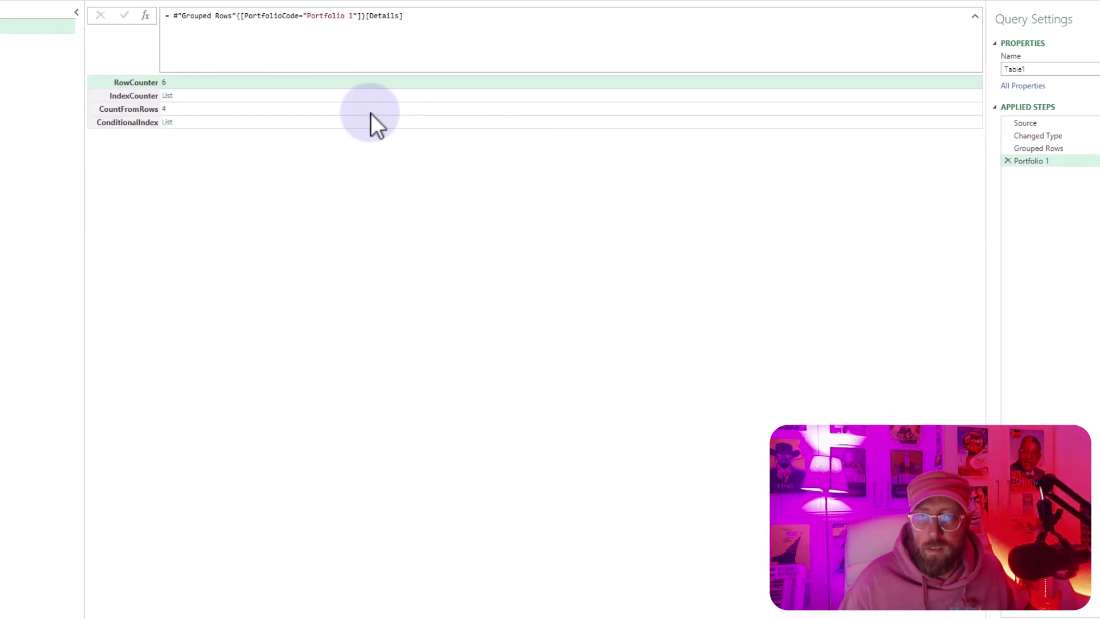
Step: Compare Portfolio 1's DetailVideo amounts in Grouped Rows with the ConditionalIndex list in the Portfolio 1 step
{"action": "left_click", "coordinate": [1032, 149]}
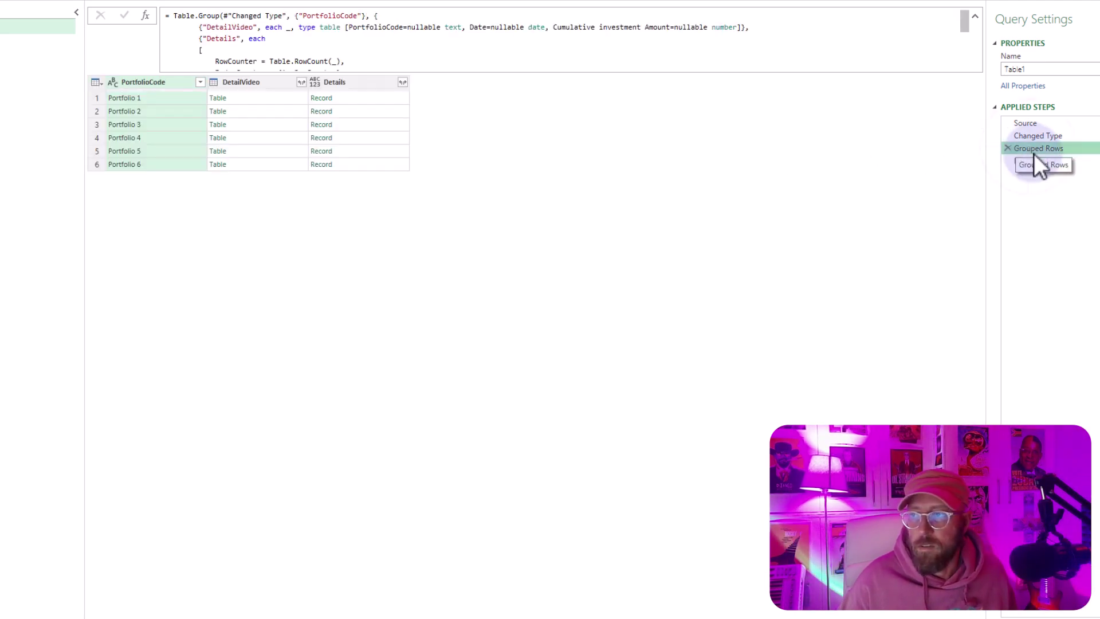
{"action": "left_click", "coordinate": [268, 99]}
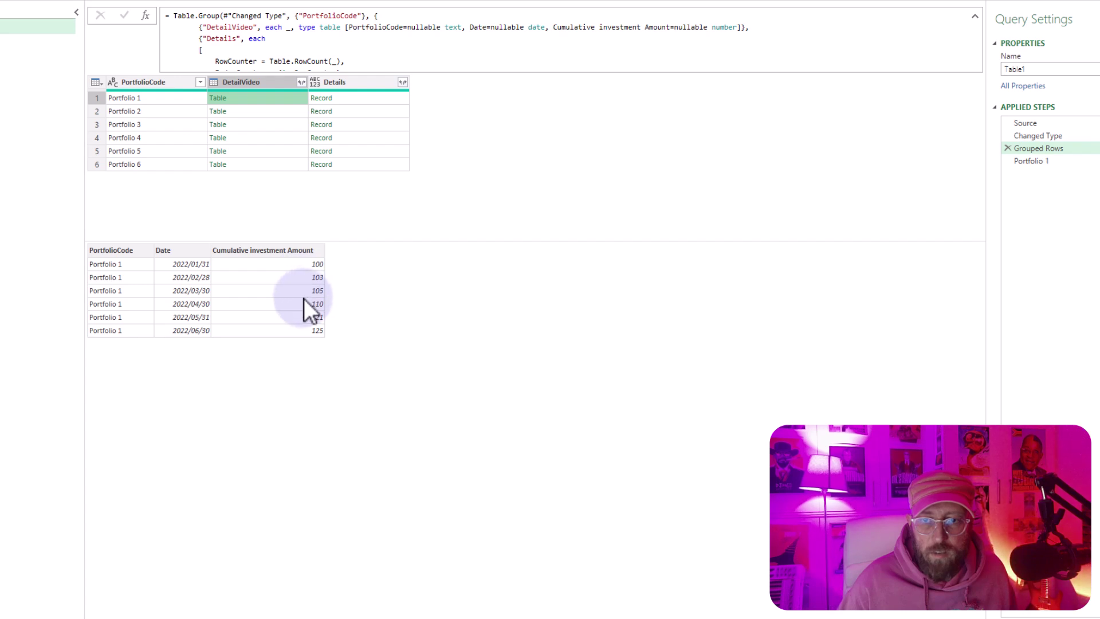
{"action": "left_click", "coordinate": [1027, 161]}
{"action": "left_click", "coordinate": [238, 122]}
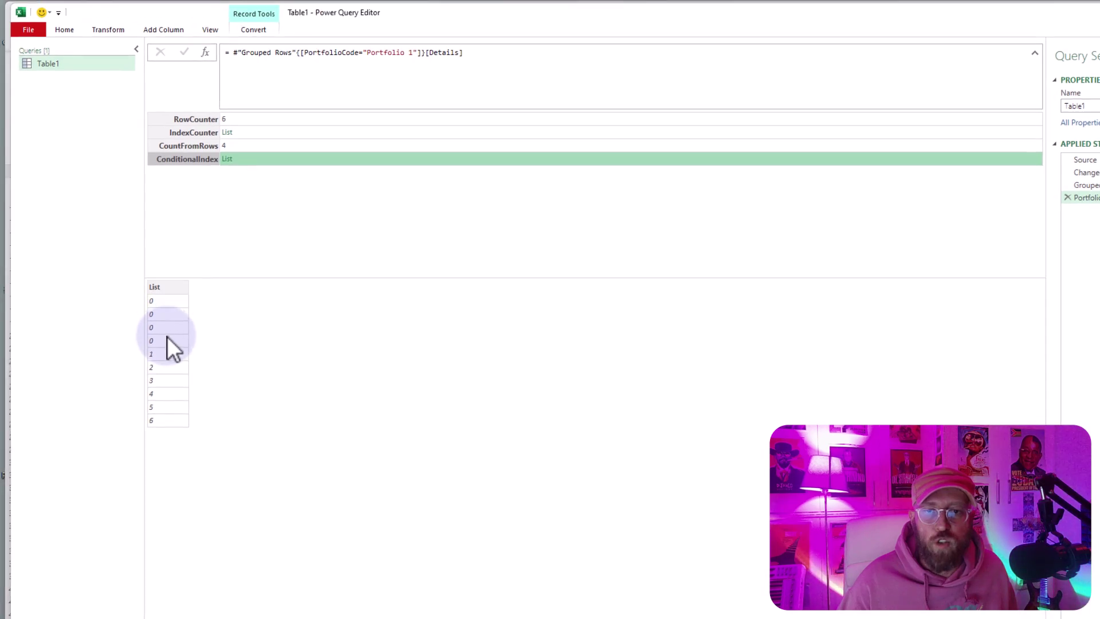
Step: Reopen the query code and insert an opening List.FirstN( before List.Repeat in ConditionalIndex's then branch
{"action": "left_click", "coordinate": [108, 30]}
{"action": "left_click", "coordinate": [68, 31]}
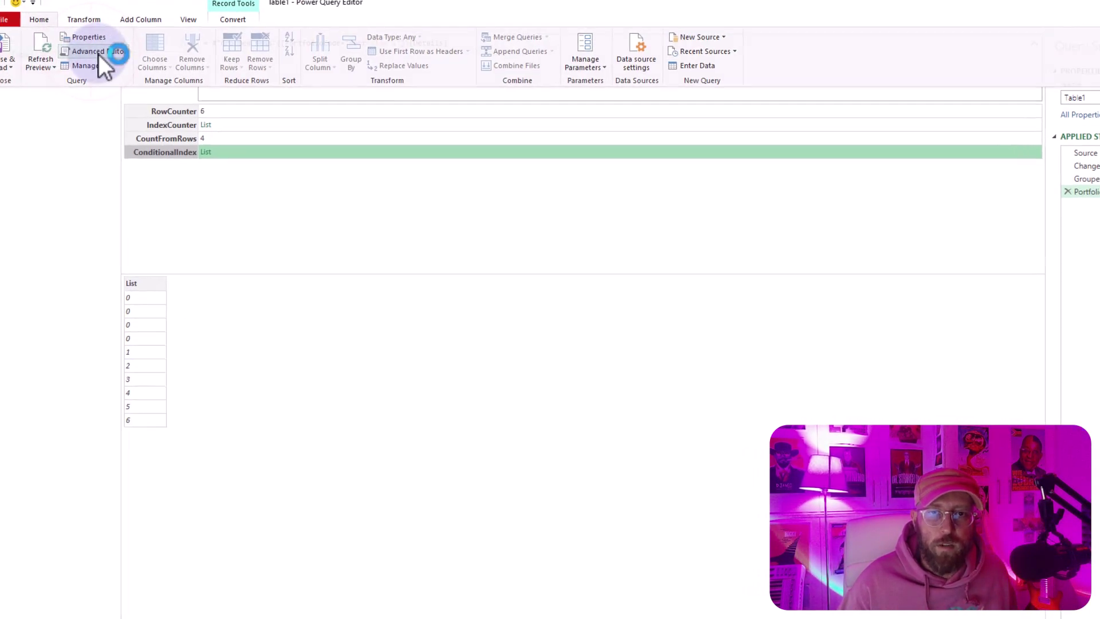
{"action": "left_click", "coordinate": [106, 56]}
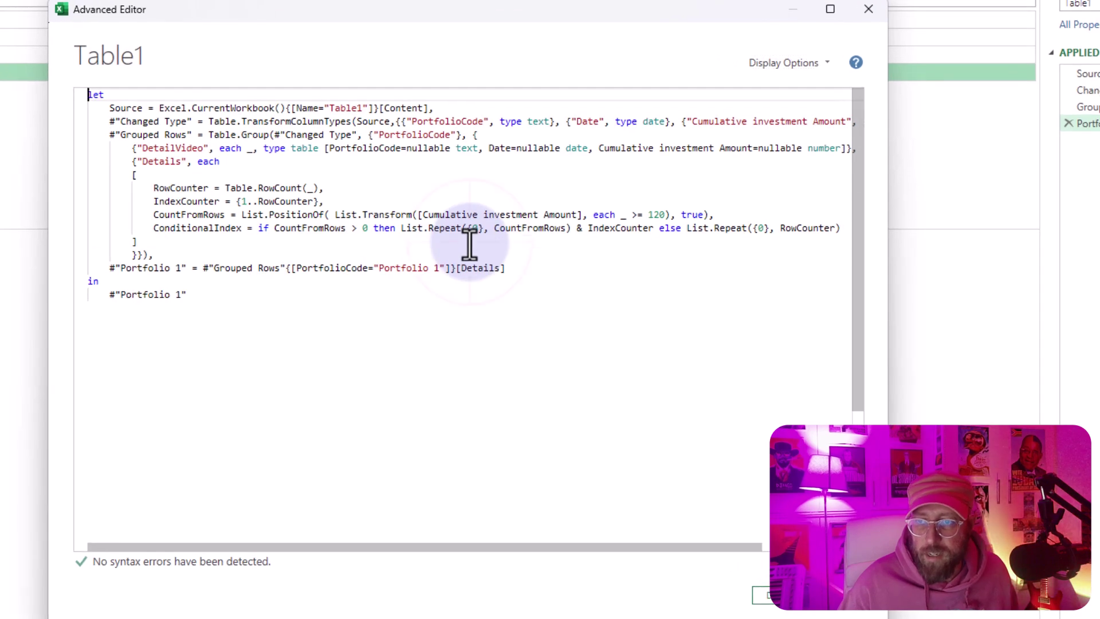
{"action": "left_click", "coordinate": [401, 228]}
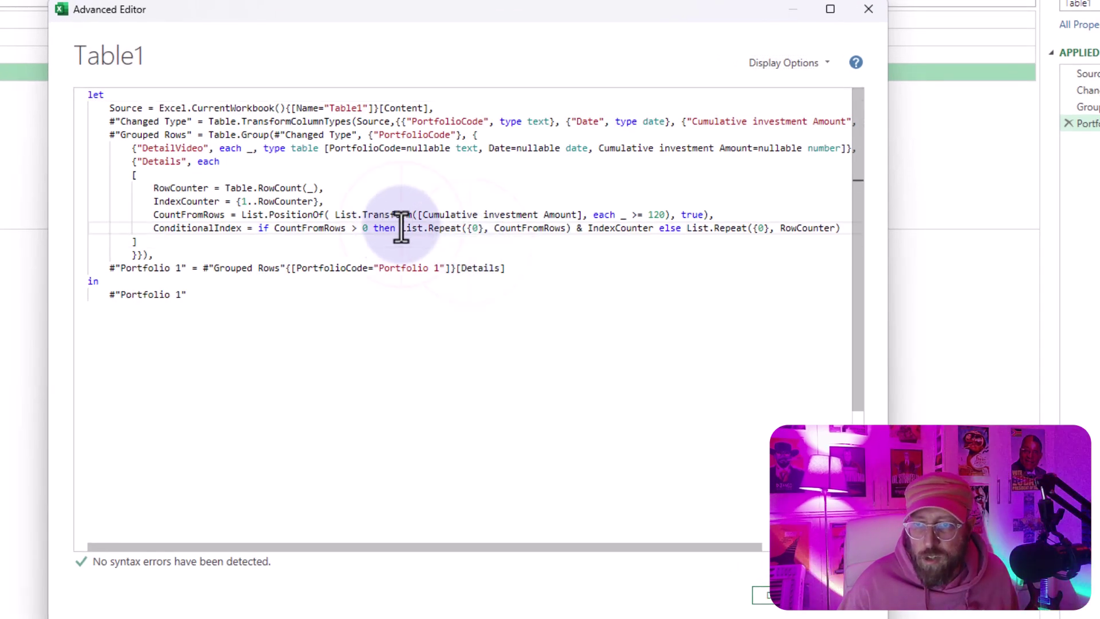
{"action": "type", "text": "list"}
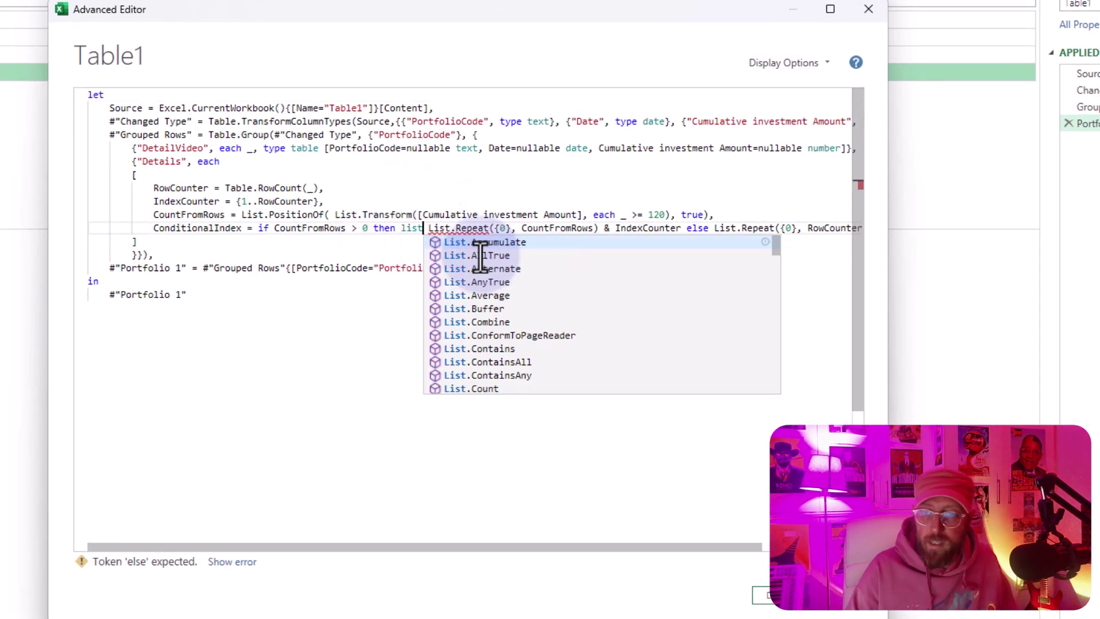
{"action": "type", "text": ".fi"}
{"action": "key", "text": "Down"}
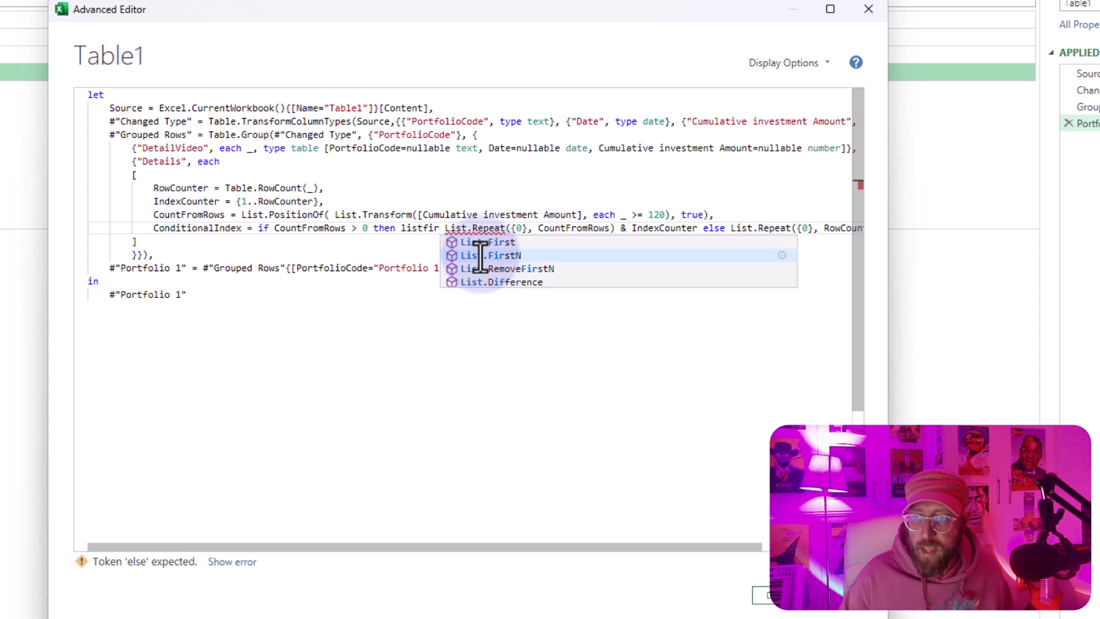
{"action": "key", "text": "Tab"}
{"action": "type", "text": "("}
{"action": "key", "text": "Delete"}
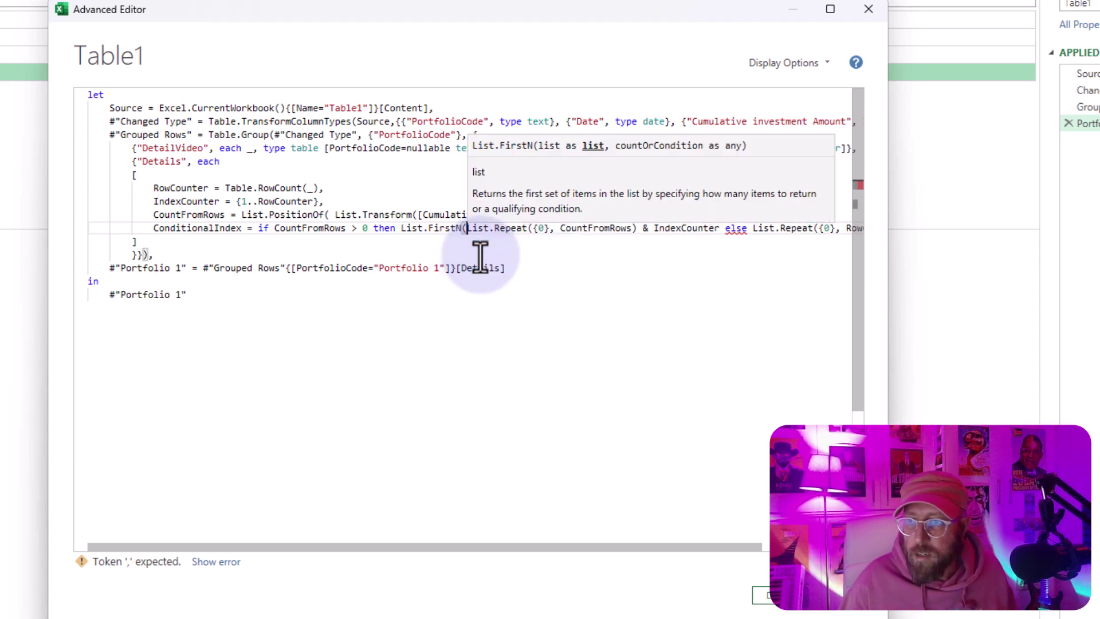
Step: Close List.FirstN after IndexCounter with RowCounter as its count argument, and apply the query code
{"action": "left_click", "coordinate": [718, 232]}
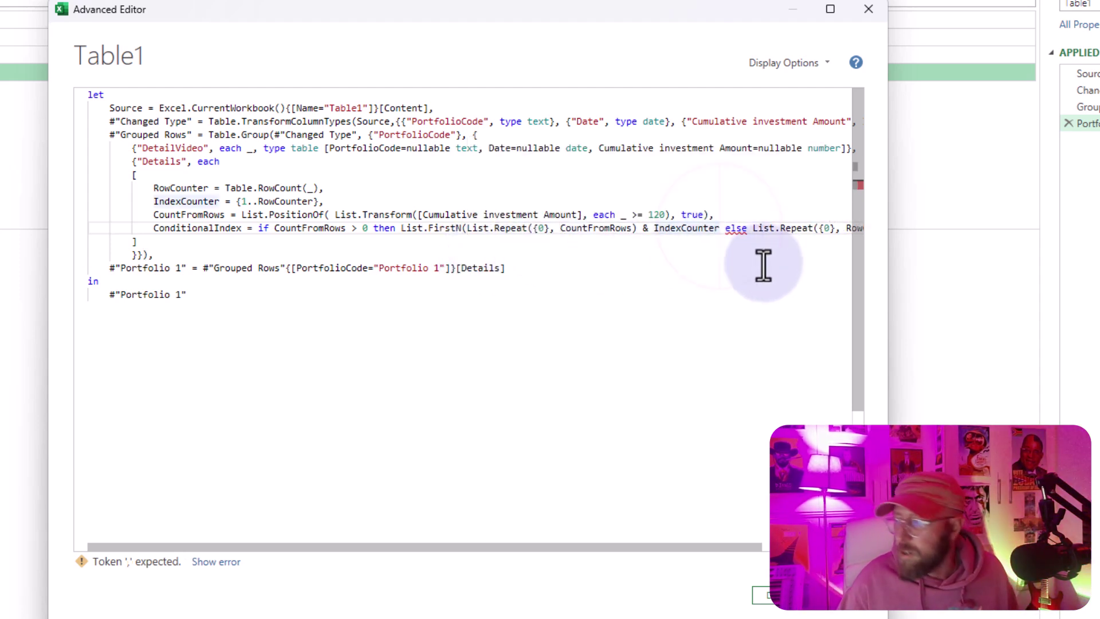
{"action": "type", "text": ", "}
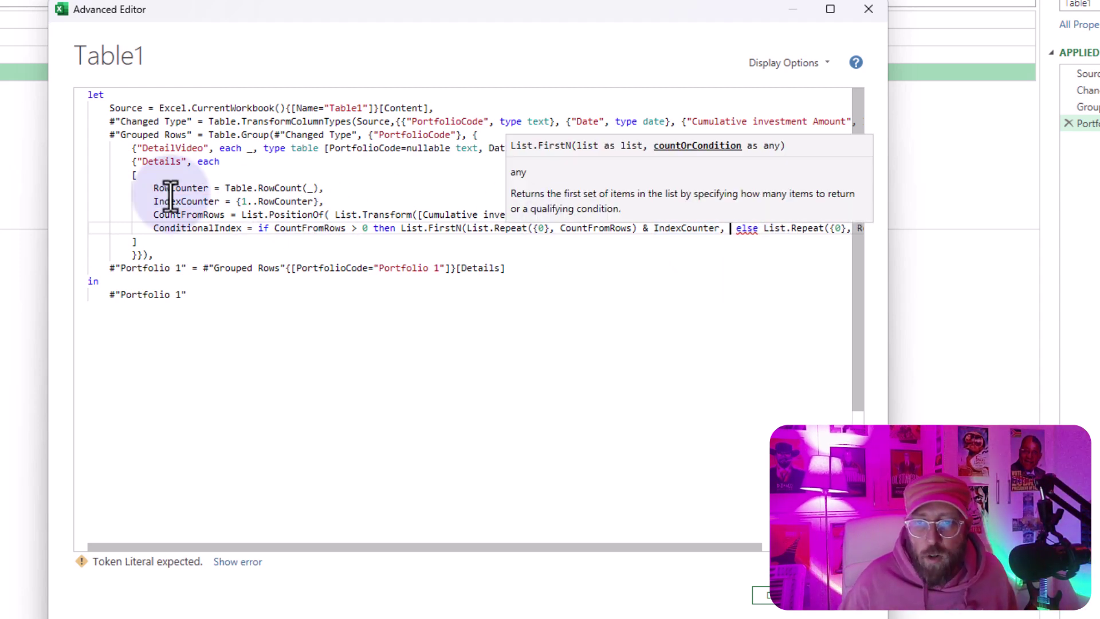
{"action": "type", "text": "Row"}
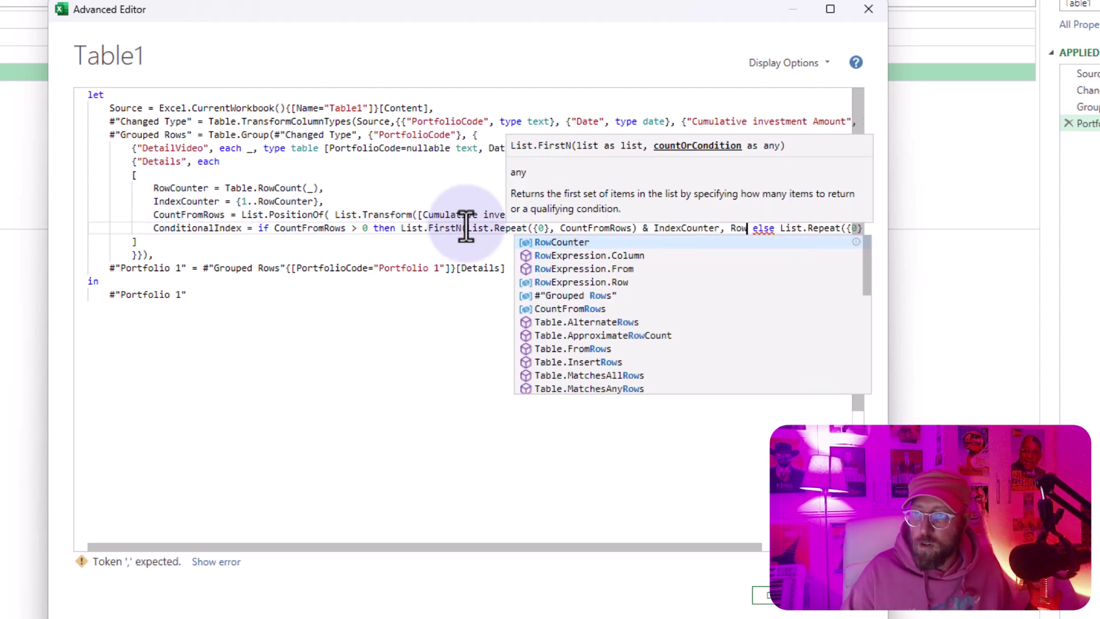
{"action": "key", "text": "Tab"}
{"action": "type", "text": ")"}
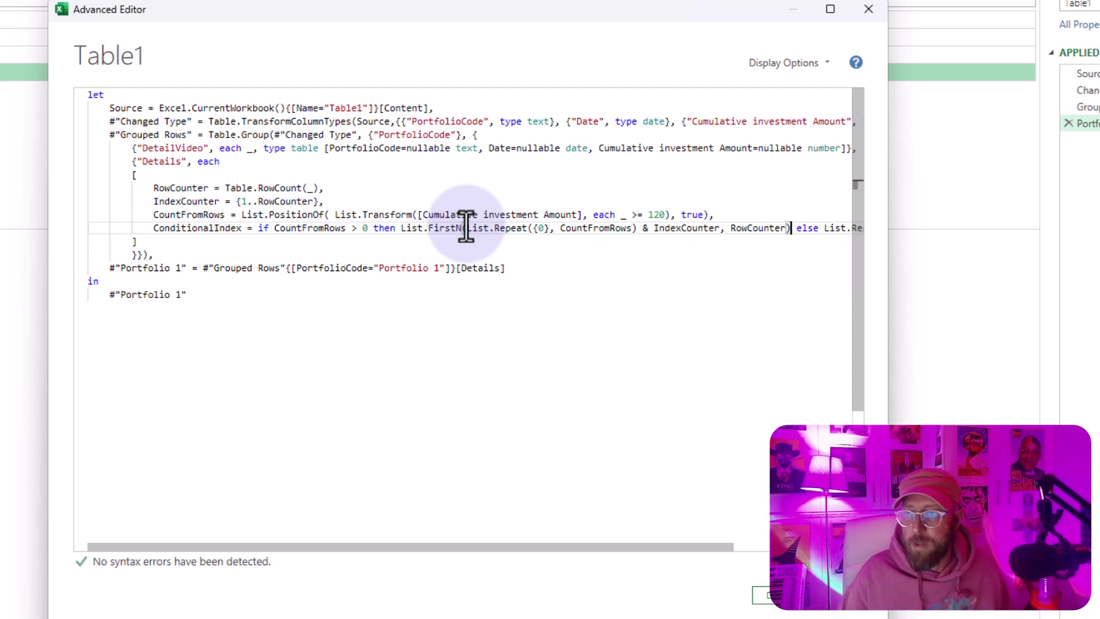
{"action": "left_click", "coordinate": [800, 519]}
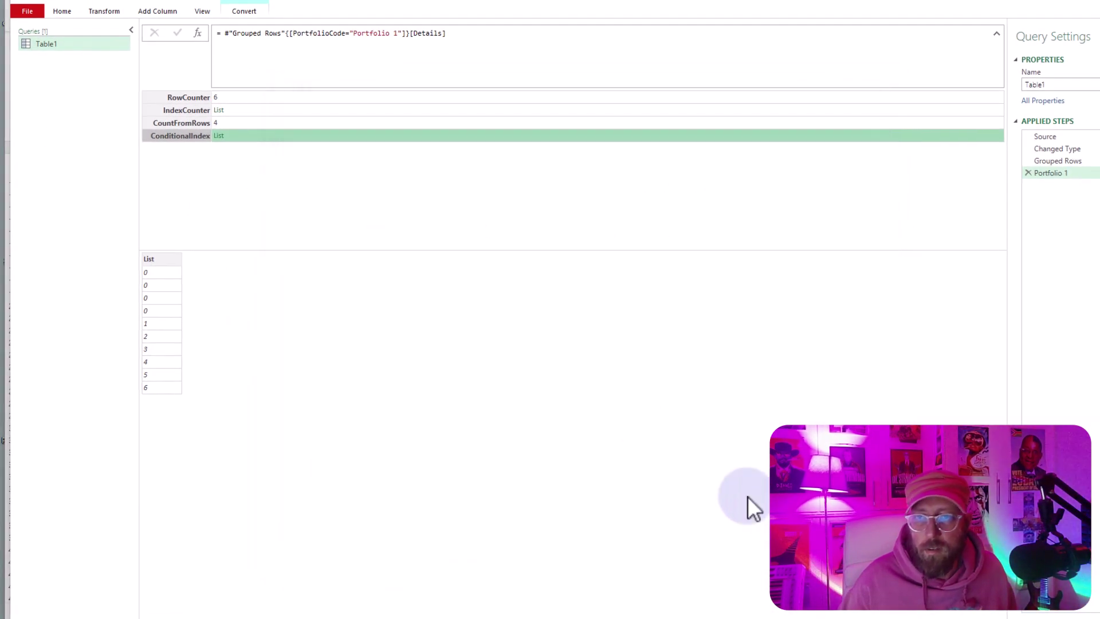
Step: Check the length and values of Portfolio 1's ConditionalIndex list against the rows of its DetailVideo table
{"action": "left_click", "coordinate": [1060, 163]}
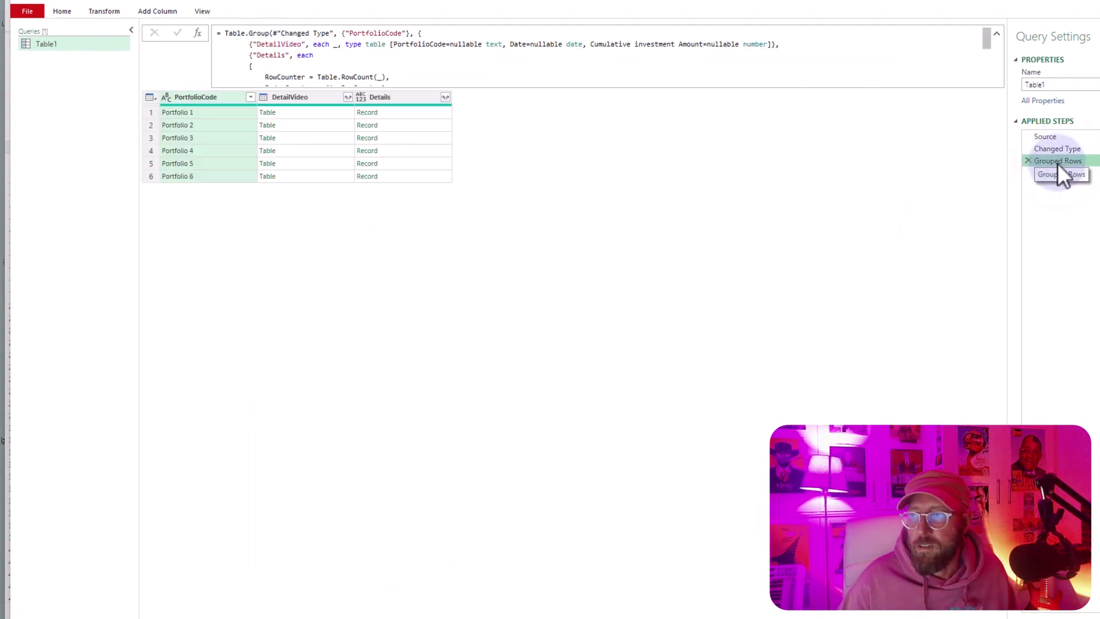
{"action": "left_click", "coordinate": [320, 113]}
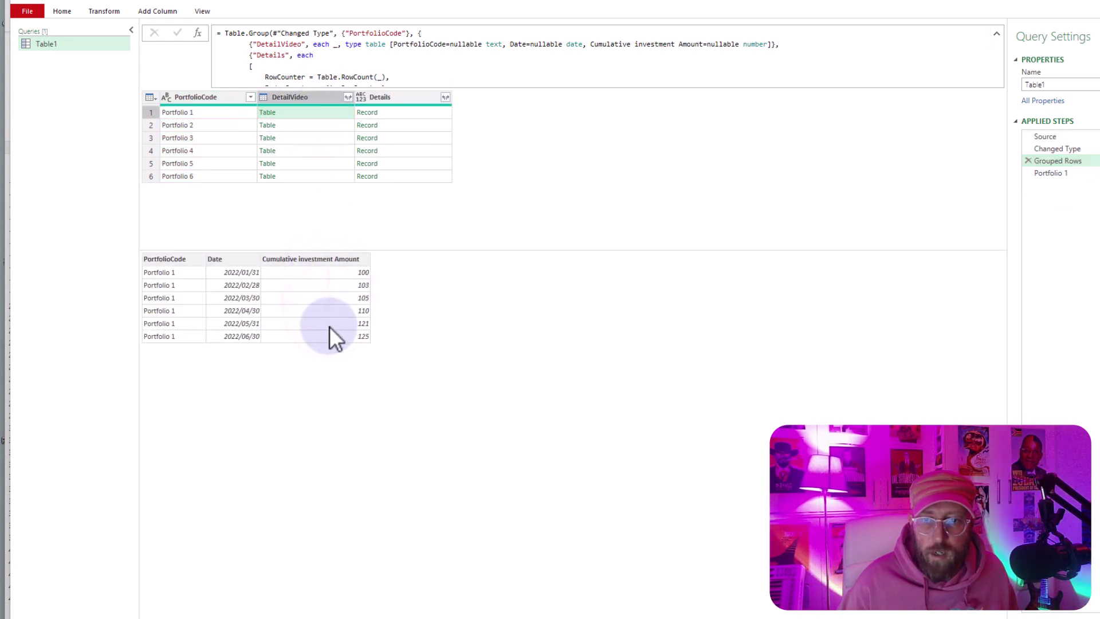
{"action": "left_click", "coordinate": [1052, 173]}
{"action": "left_click", "coordinate": [258, 137]}
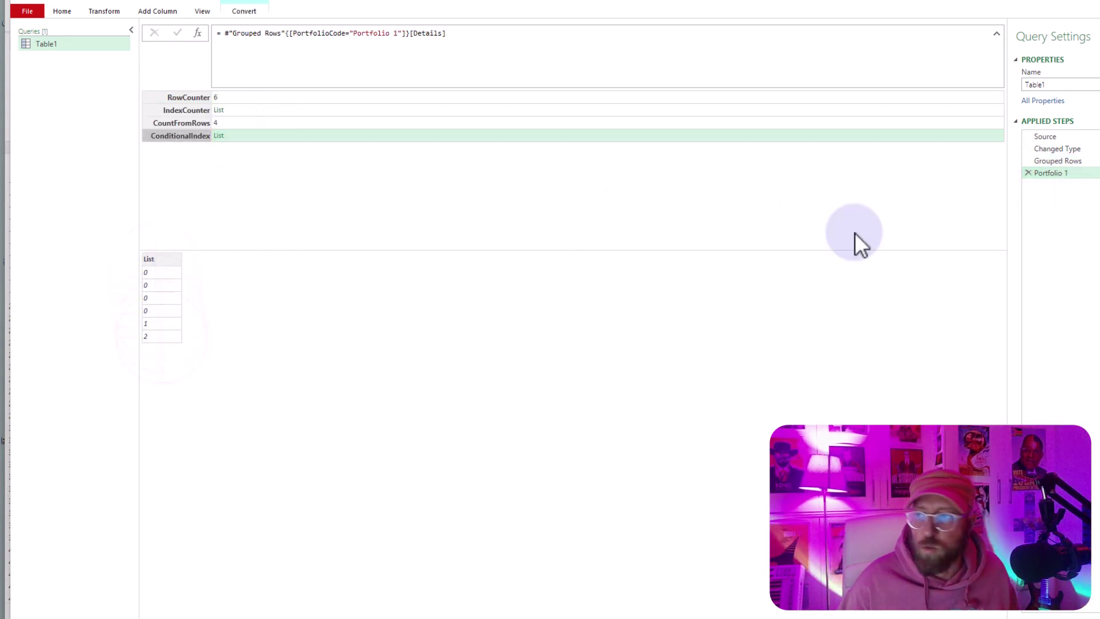
Step: Remove the Portfolio 1 step, reopen the query code and start a new line after ConditionalIndex inside the Details record
{"action": "left_click", "coordinate": [1057, 162]}
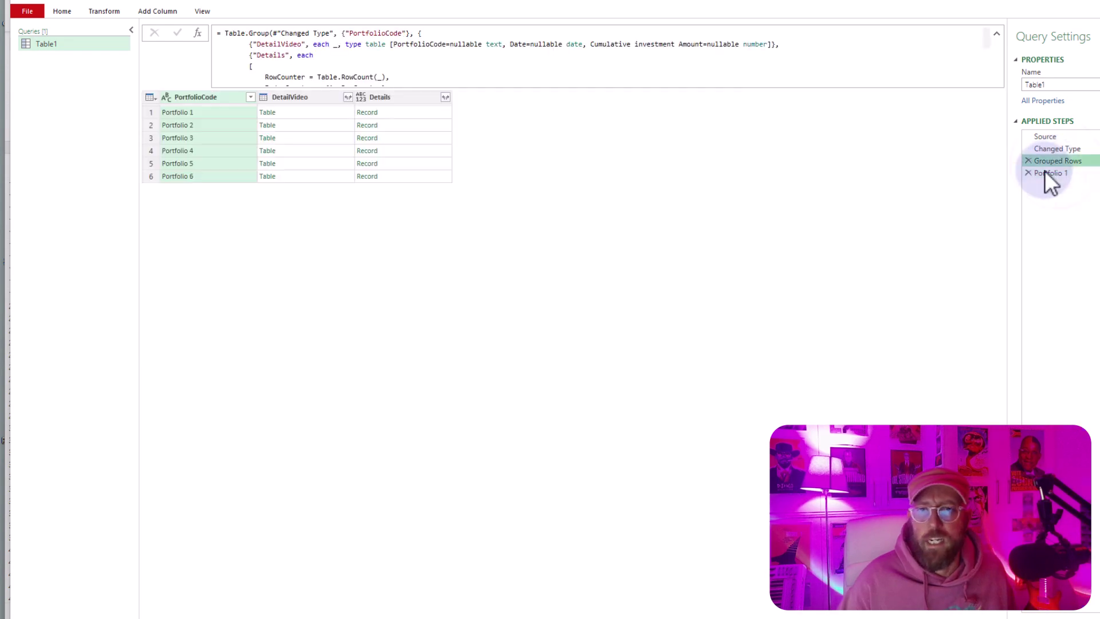
{"action": "left_click", "coordinate": [68, 11]}
{"action": "left_click", "coordinate": [114, 38]}
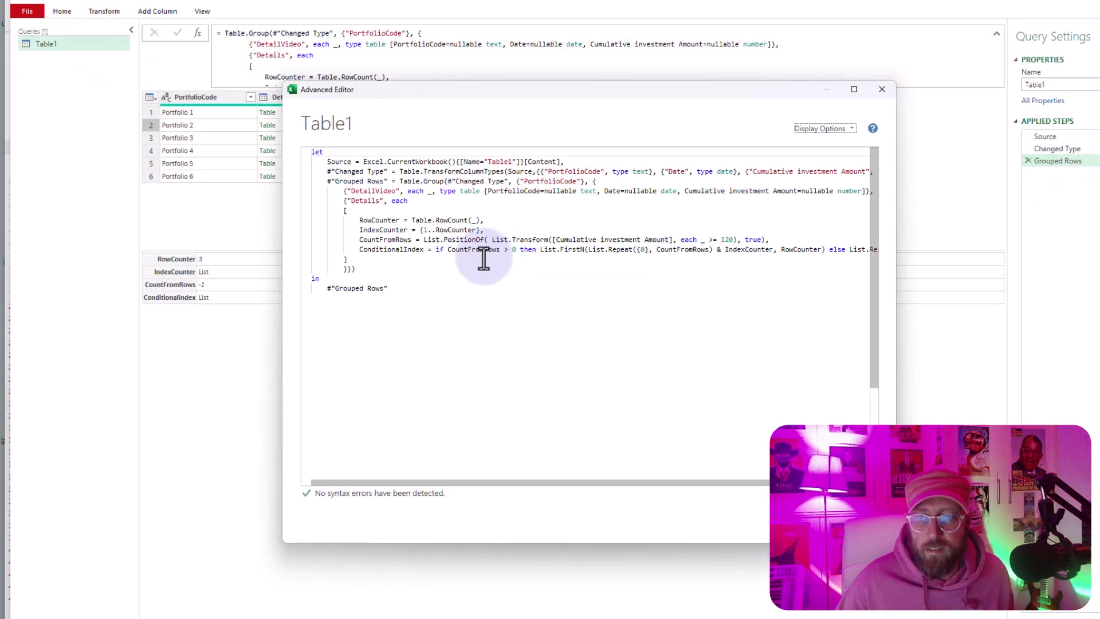
{"action": "left_click", "coordinate": [388, 249]}
{"action": "key", "text": "End"}
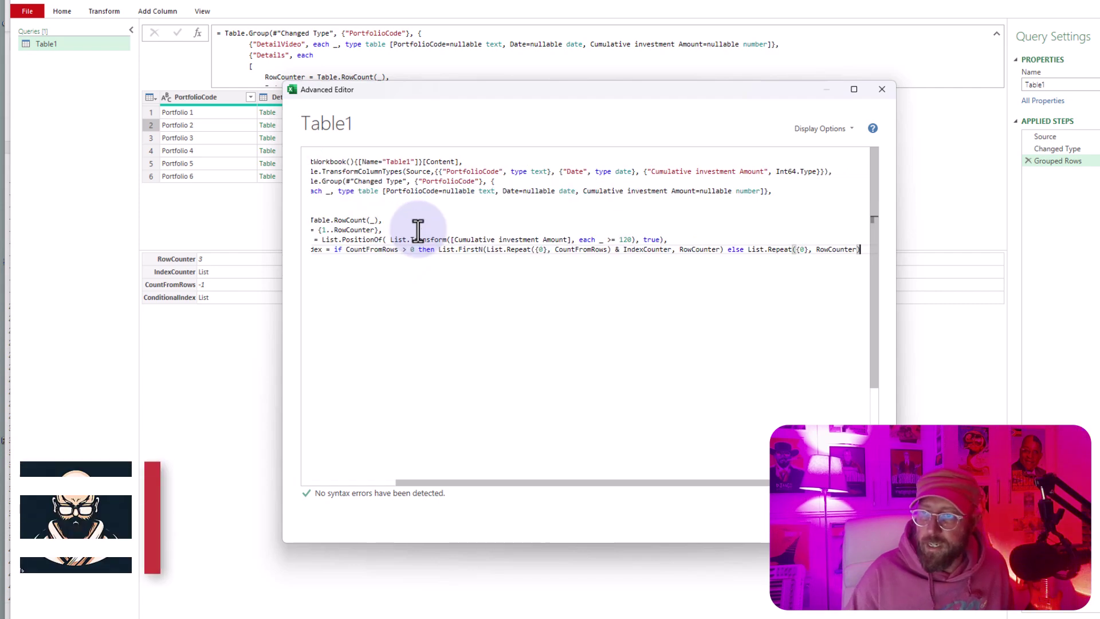
{"action": "key", "text": "Home"}
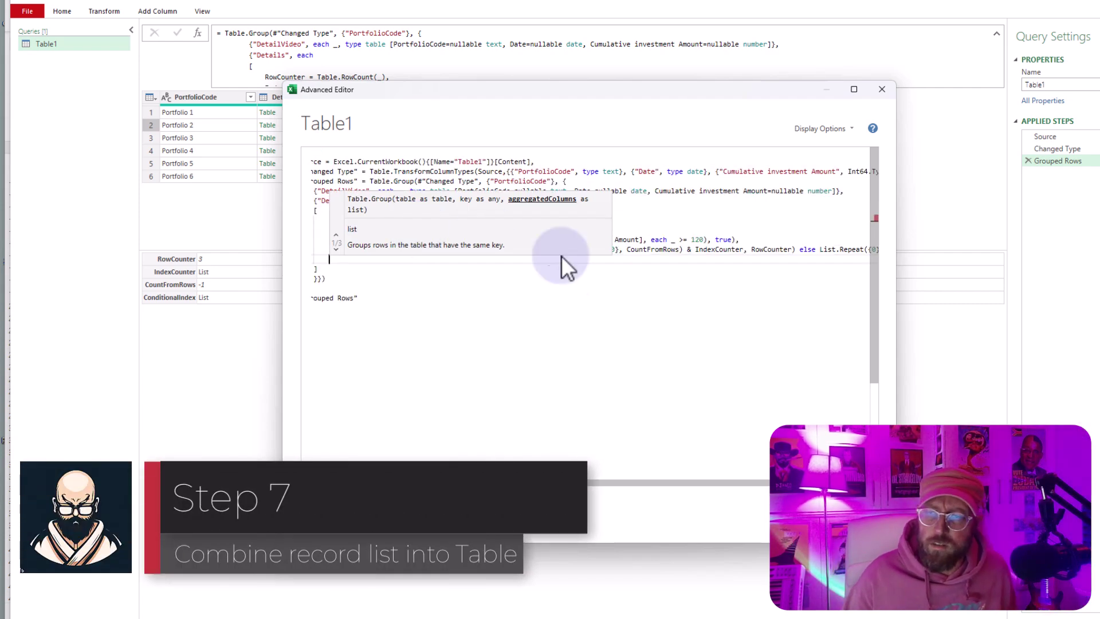
{"action": "left_click", "coordinate": [576, 321]}
{"action": "left_click", "coordinate": [373, 263]}
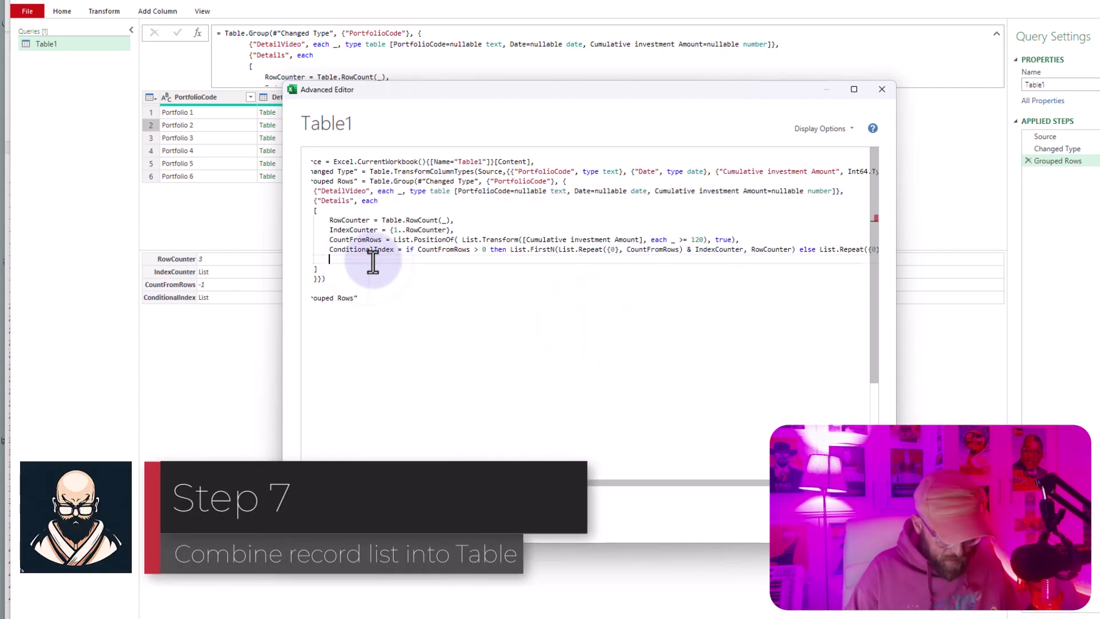
Step: Add a ResultTable field to the Details record that calls Table.FromColumns
{"action": "type", "text": "ResultTable"}
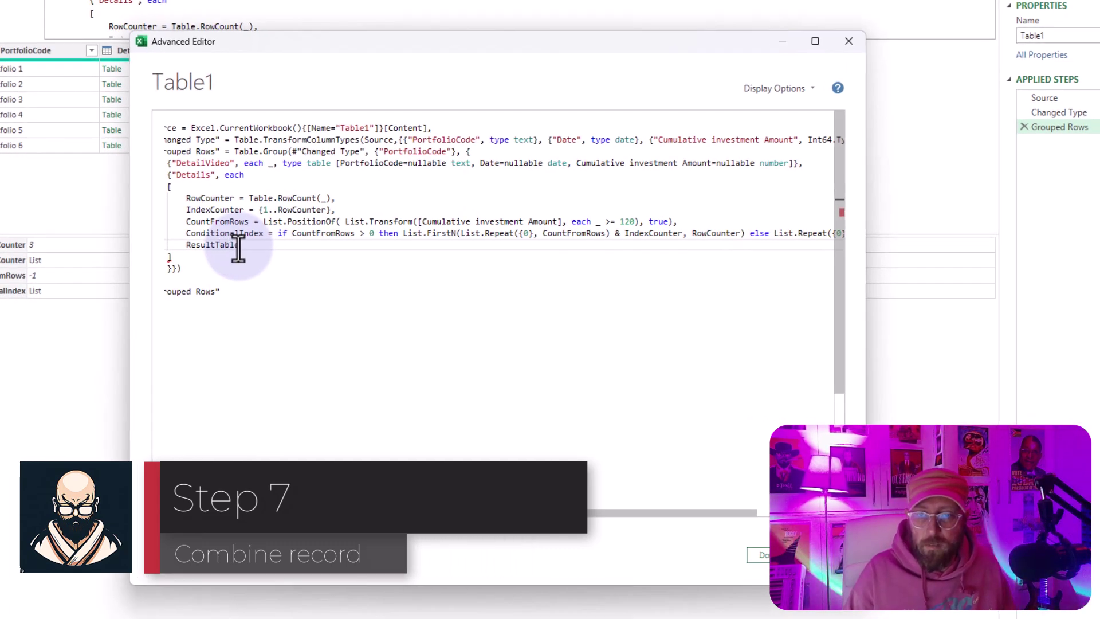
{"action": "type", "text": " = "}
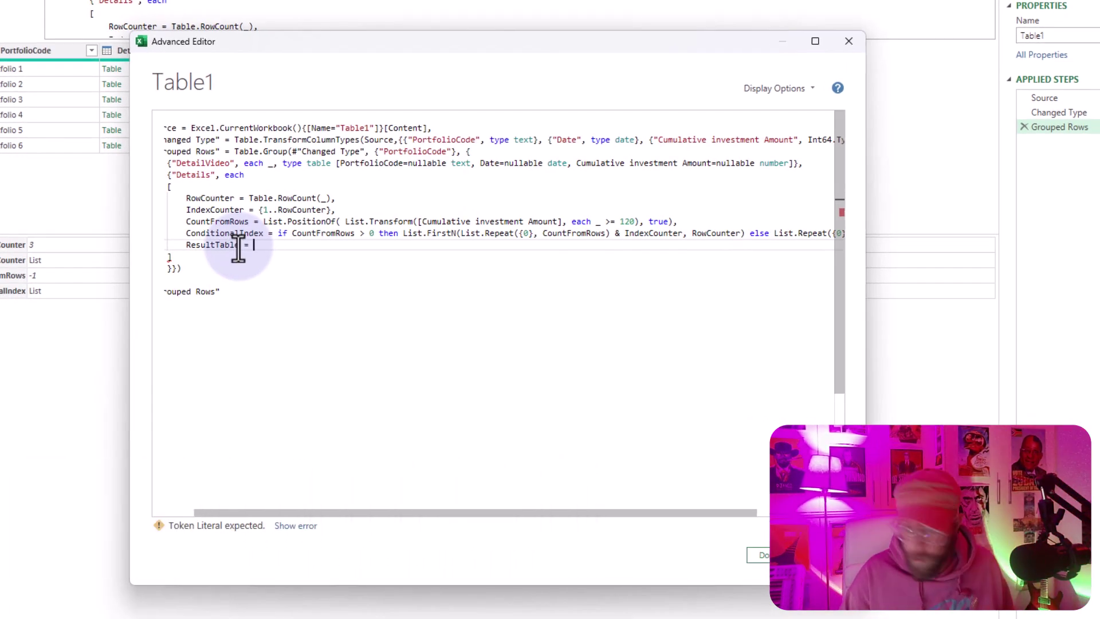
{"action": "type", "text": "tablefrom"}
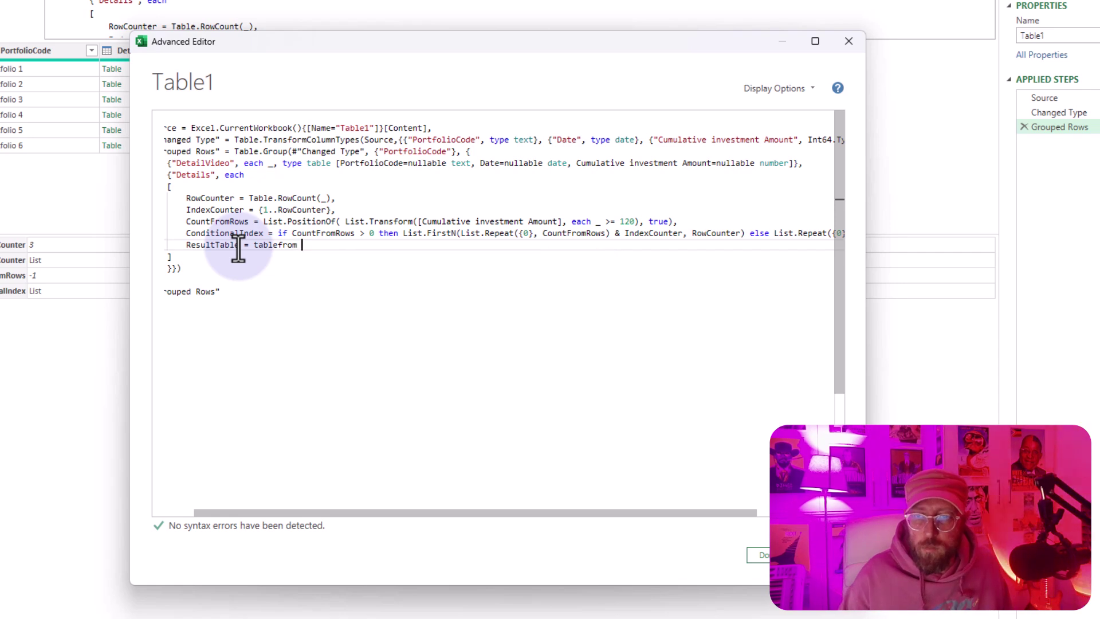
{"action": "key", "text": "Tab"}
{"action": "type", "text": "("}
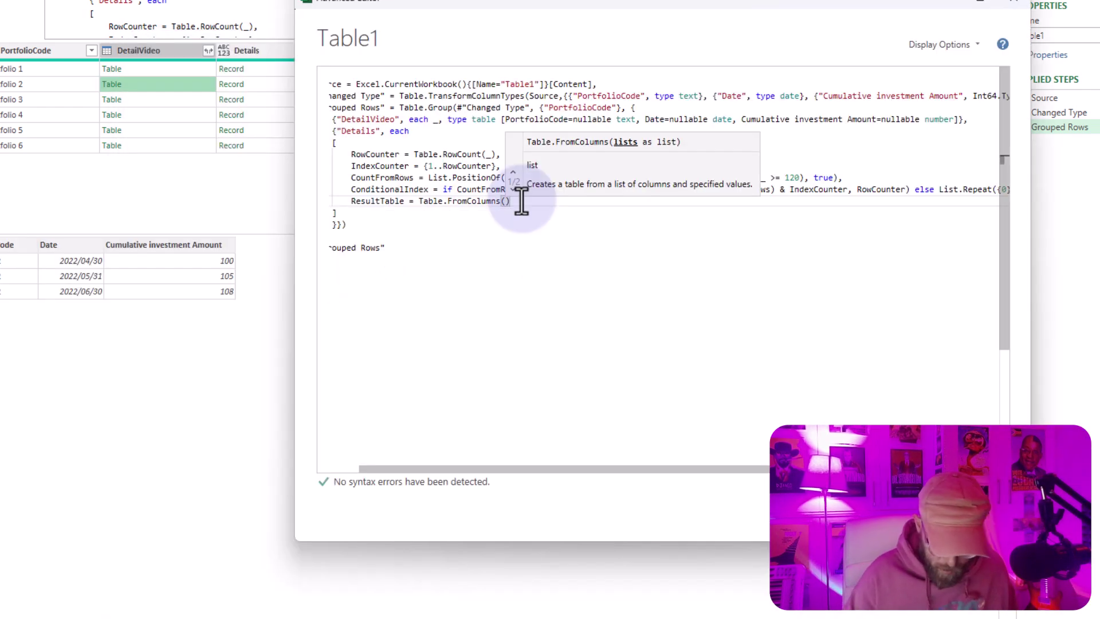
Step: Give Table.FromColumns the list {[Date], [Cumulative investment Amount], ConditionalIndex} as its columns
{"action": "type", "text": "{"}
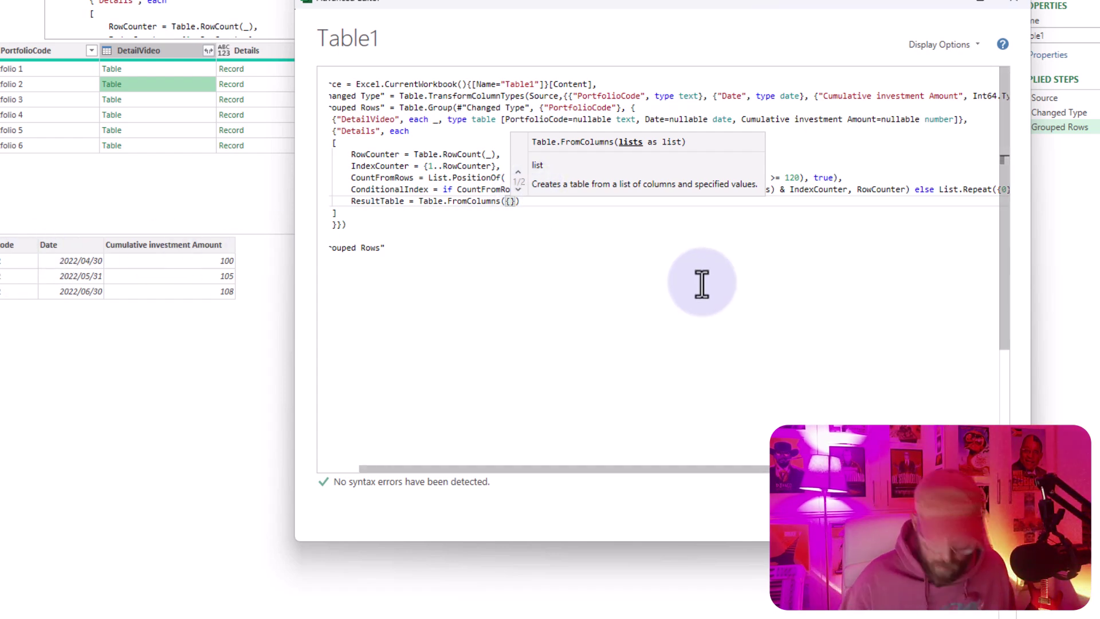
{"action": "type", "text": "[Date"}
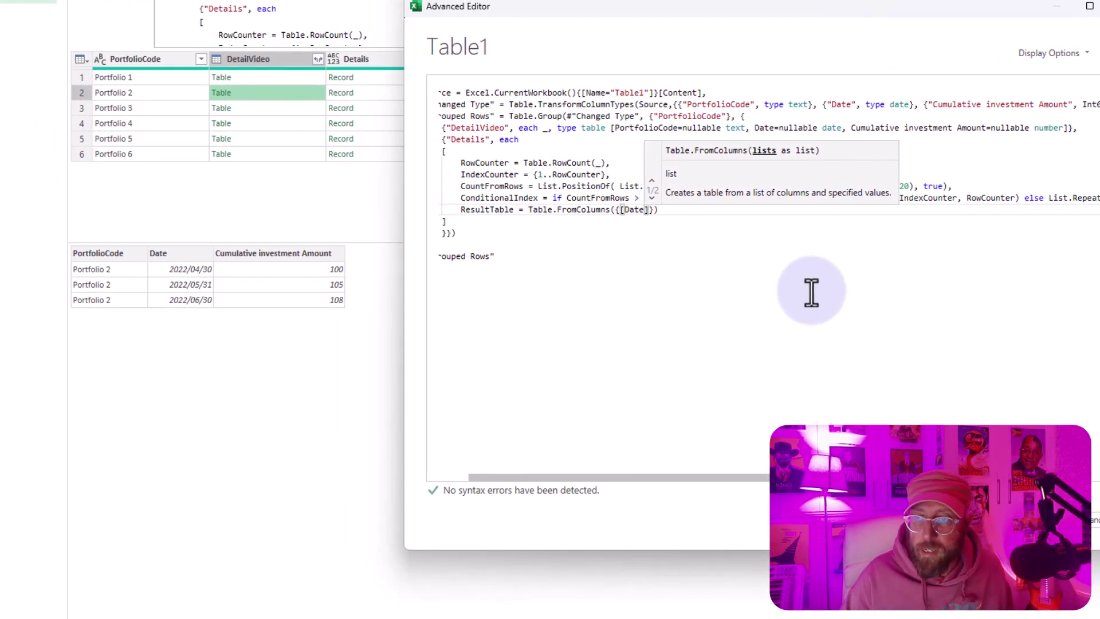
{"action": "type", "text": "], "}
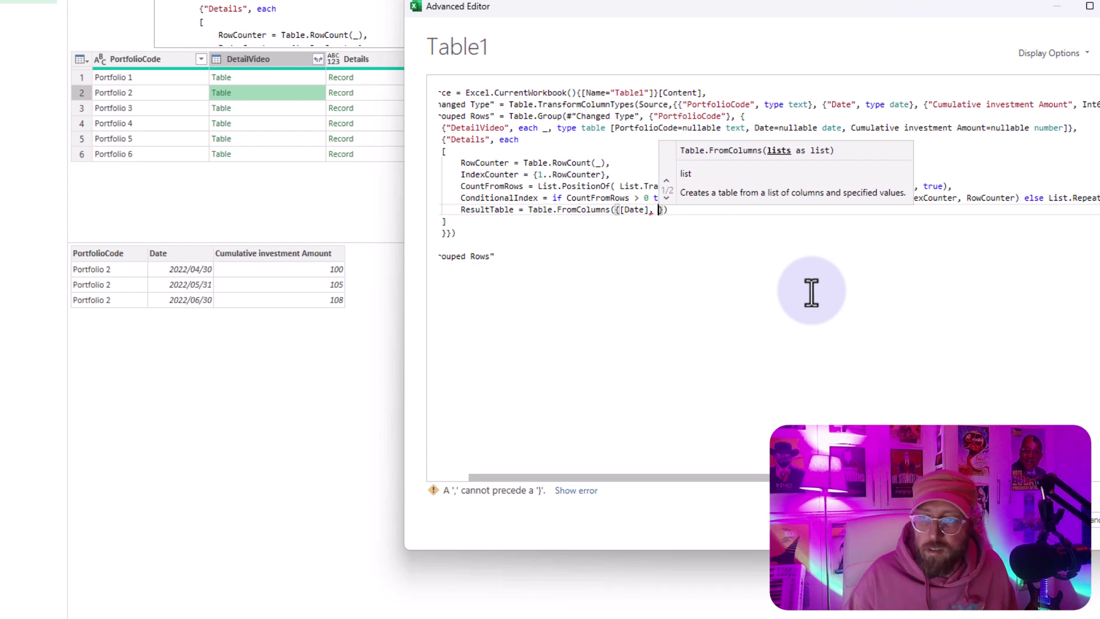
{"action": "type", "text": "["}
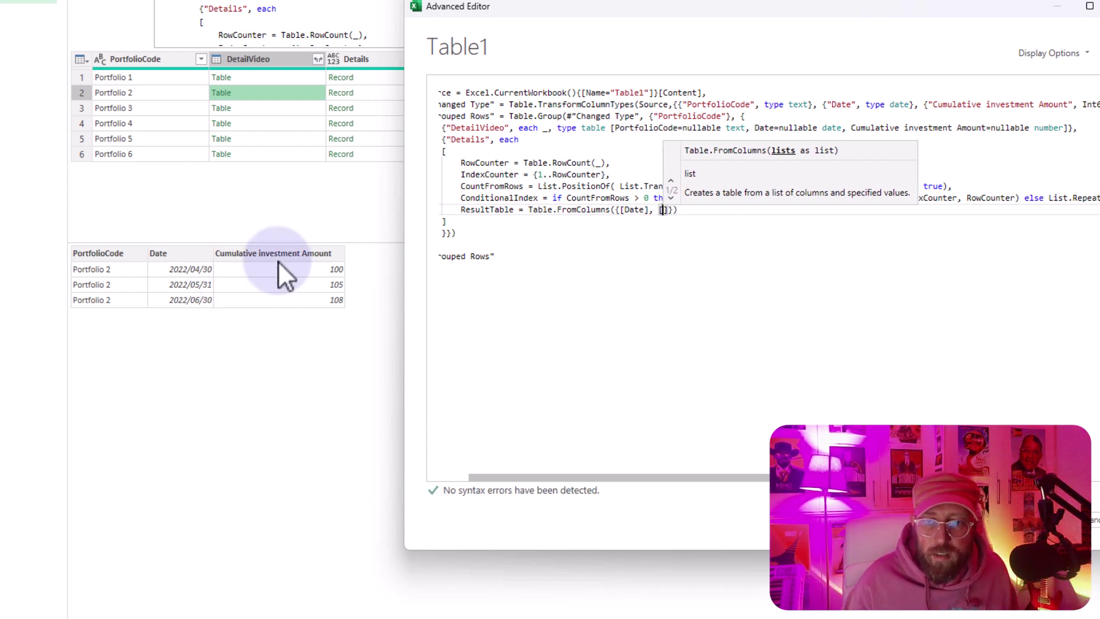
{"action": "type", "text": "Cumulative investment Amount"}
{"action": "type", "text": "], "}
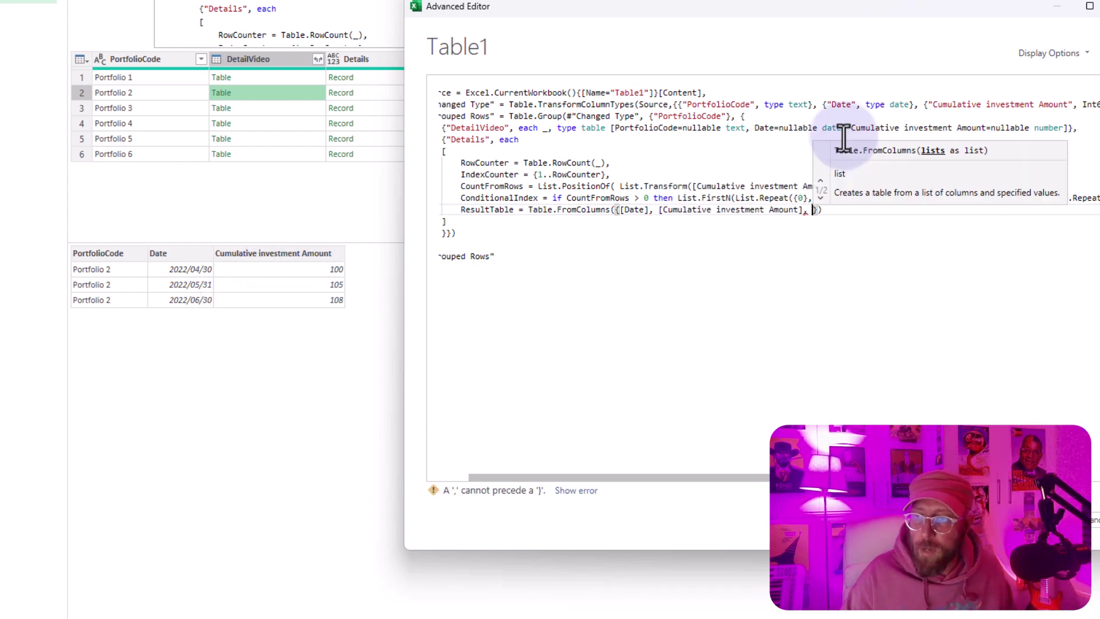
{"action": "type", "text": "["}
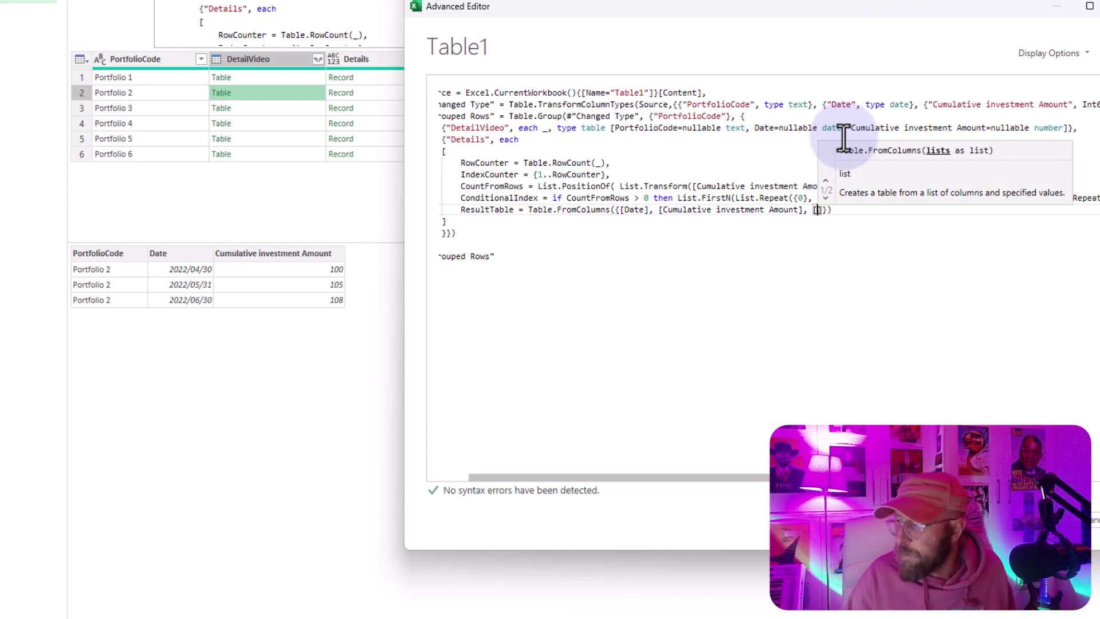
{"action": "key", "text": "BackSpace"}
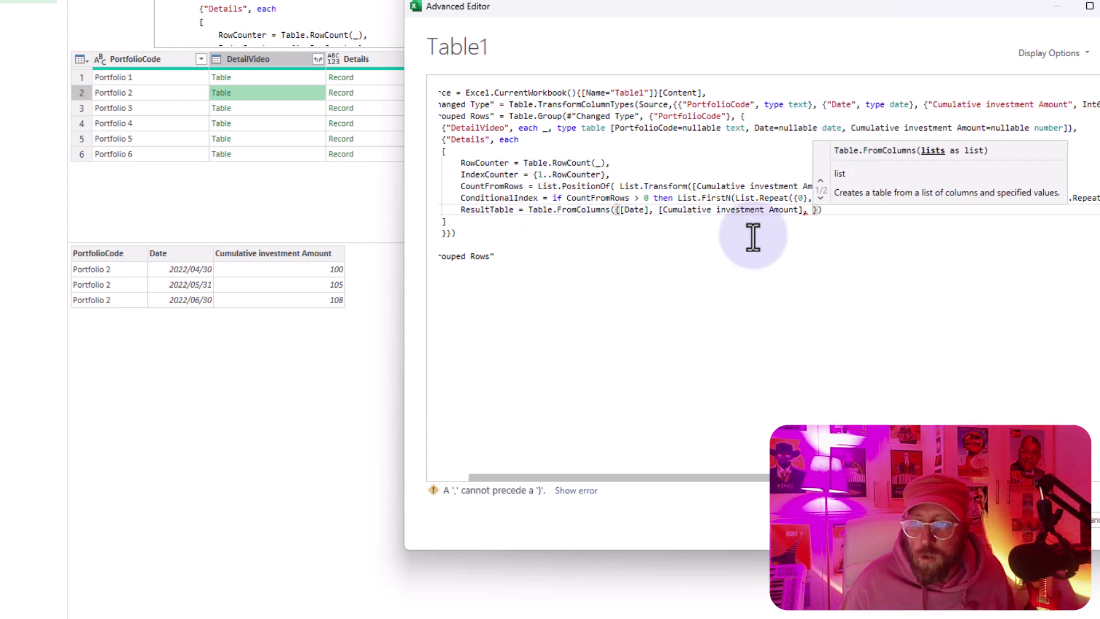
{"action": "type", "text": "Con"}
{"action": "key", "text": "Tab"}
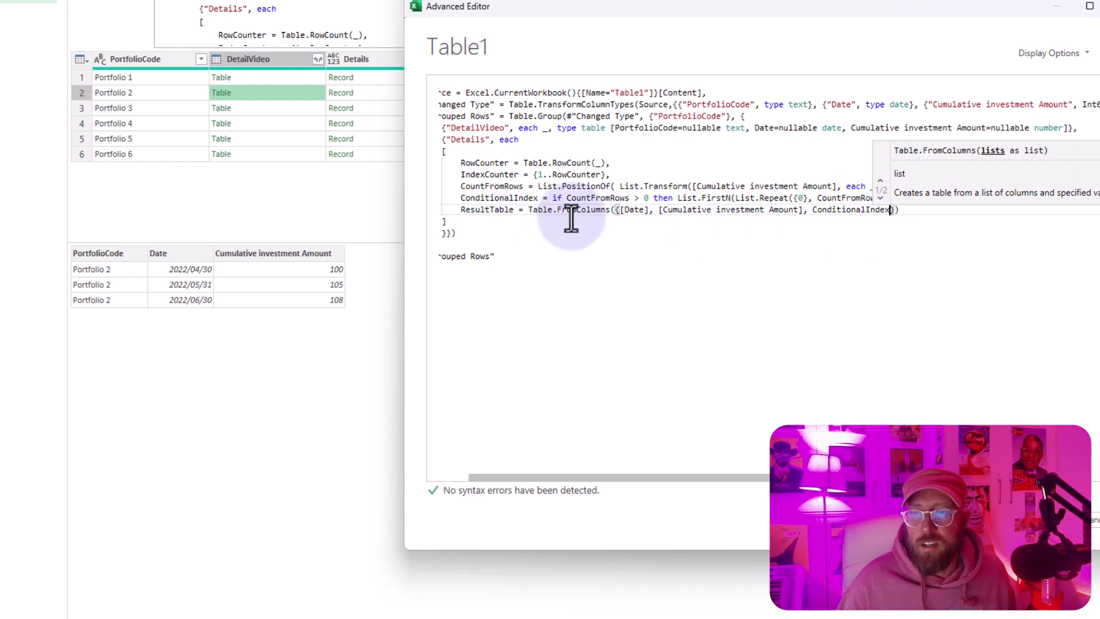
Step: Add the column names {"Date","Cumul Amount", "IndexColumn"} as Table.FromColumns' second argument, and apply the query code
{"action": "left_click", "coordinate": [626, 210]}
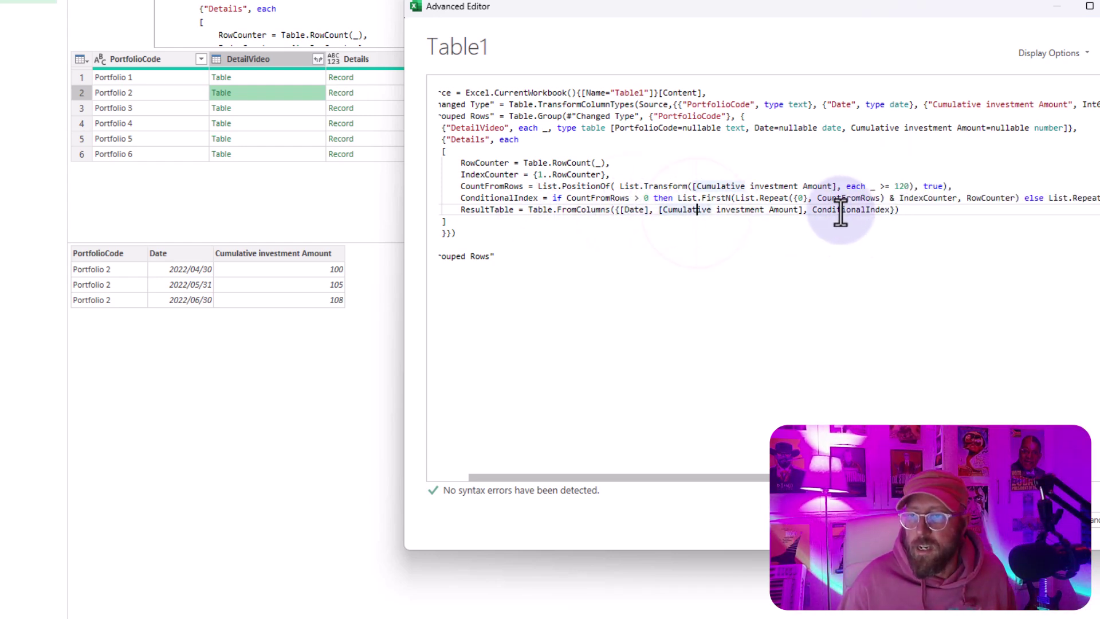
{"action": "left_click", "coordinate": [895, 210]}
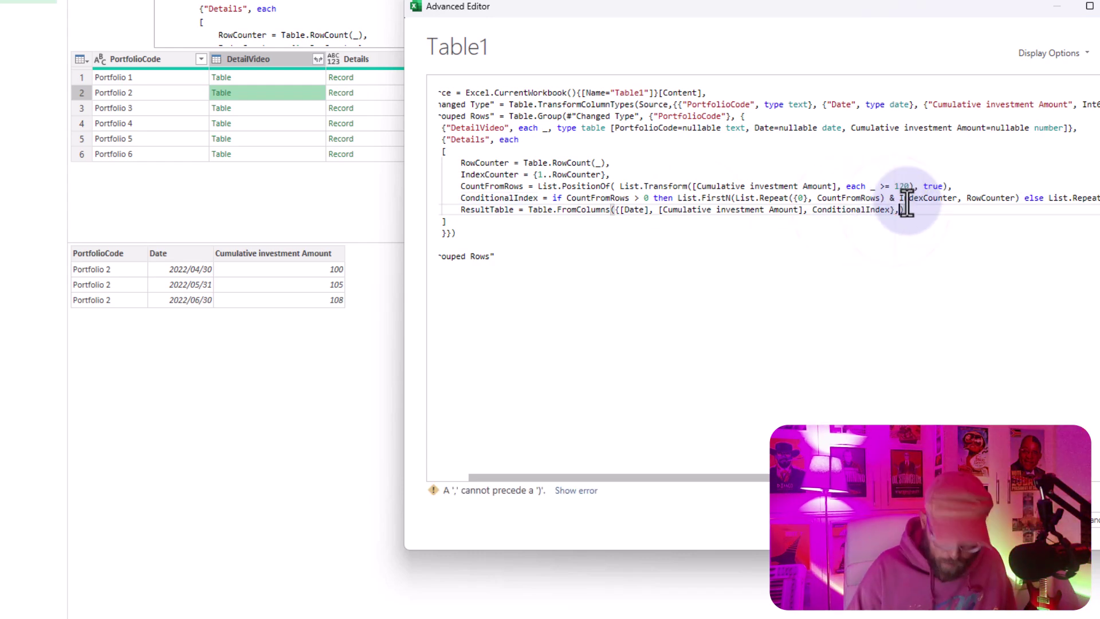
{"action": "type", "text": ",\"Cumul Amount"}
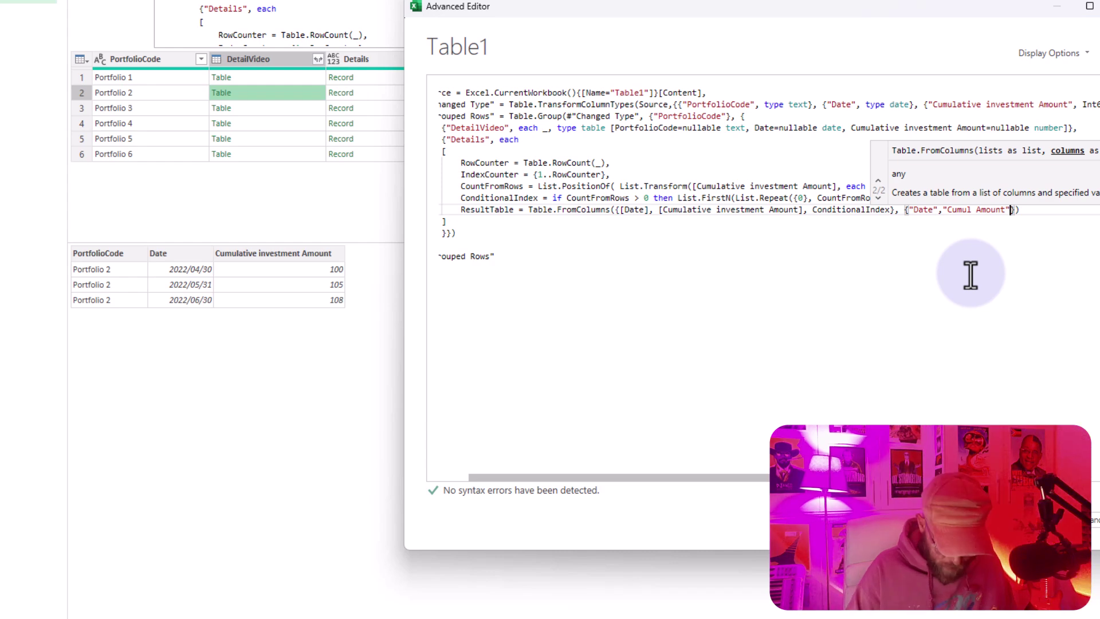
{"action": "type", "text": ", \"\""}
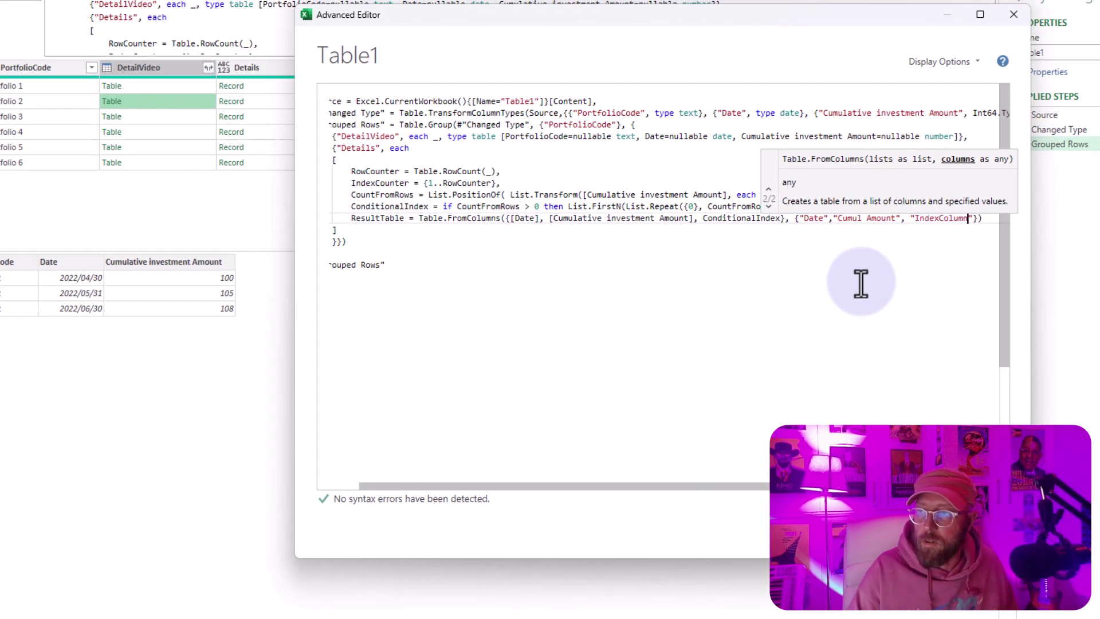
{"action": "left_click", "coordinate": [369, 229]}
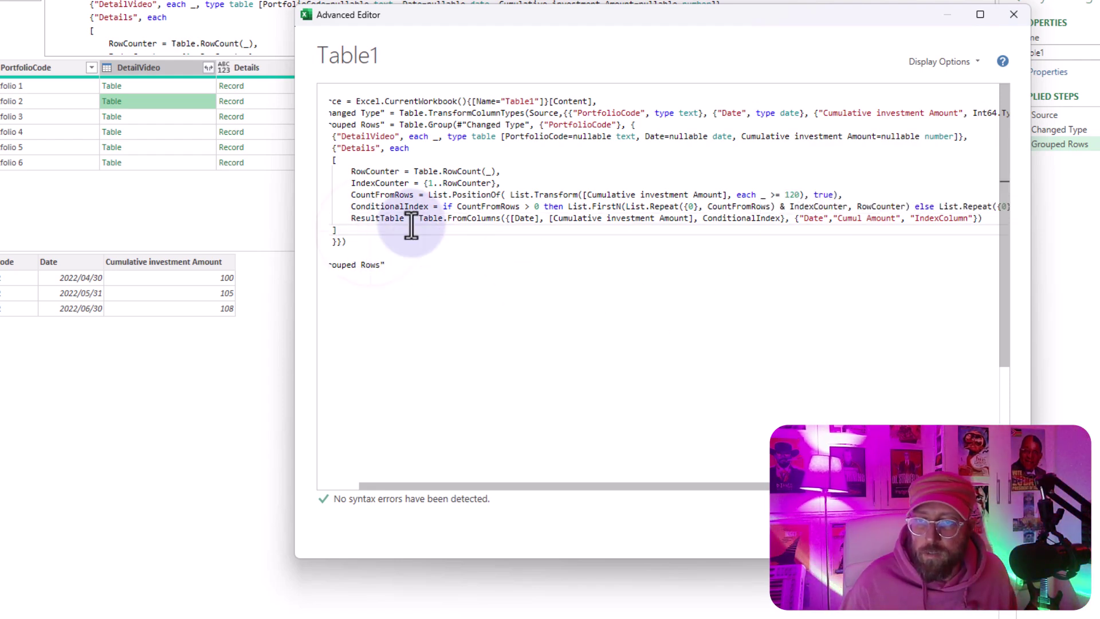
{"action": "left_click", "coordinate": [945, 530]}
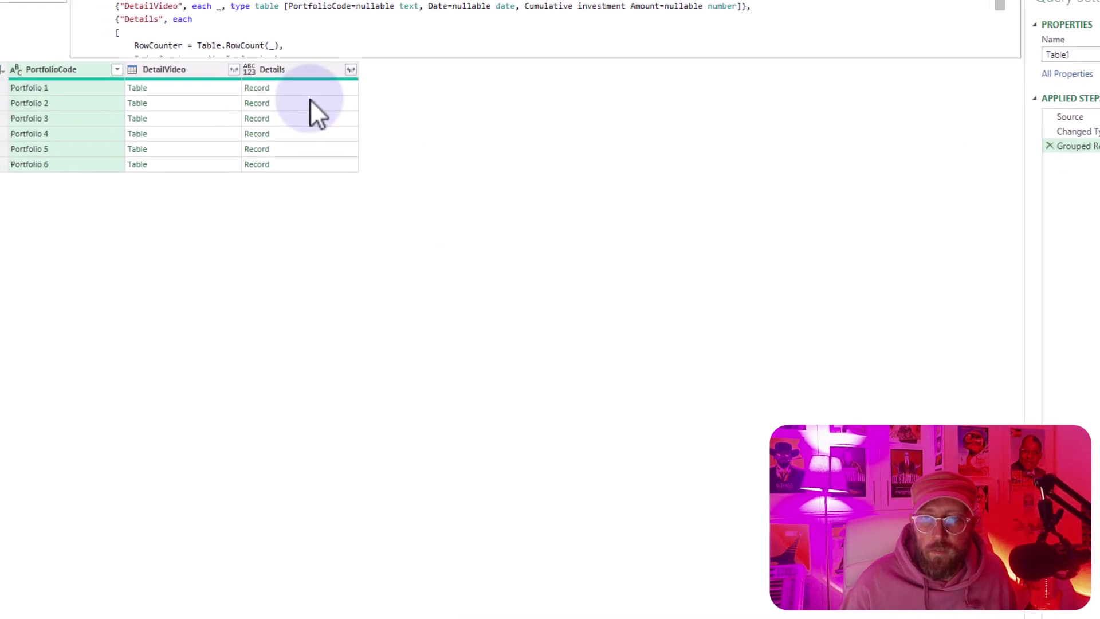
Step: Check Portfolio 2's Details record for the ResultTable field
{"action": "left_click", "coordinate": [283, 99]}
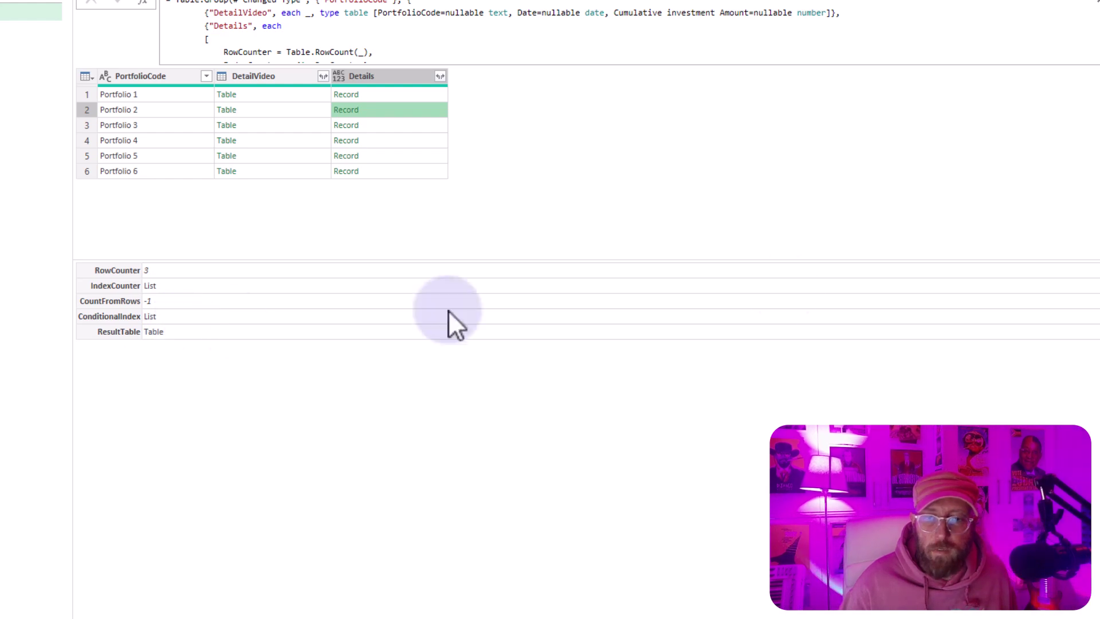
{"action": "left_click", "coordinate": [349, 112]}
{"action": "left_click", "coordinate": [215, 138]}
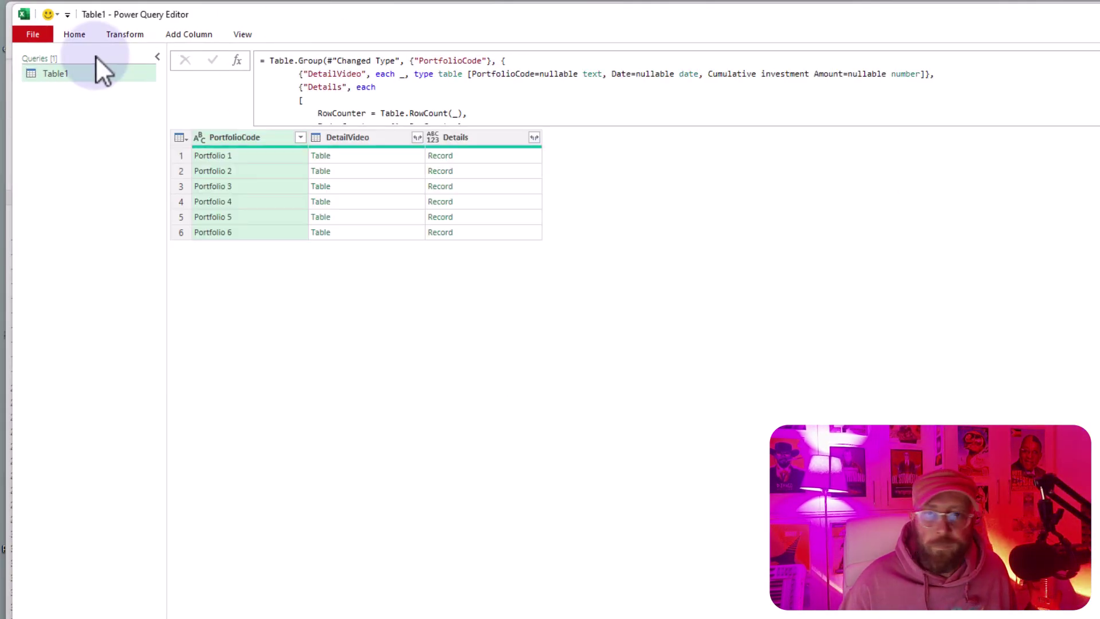
Step: Reopen the query code, append [ResultTable] after the Details record's closing bracket so only that table is returned, and apply it
{"action": "left_click", "coordinate": [80, 36]}
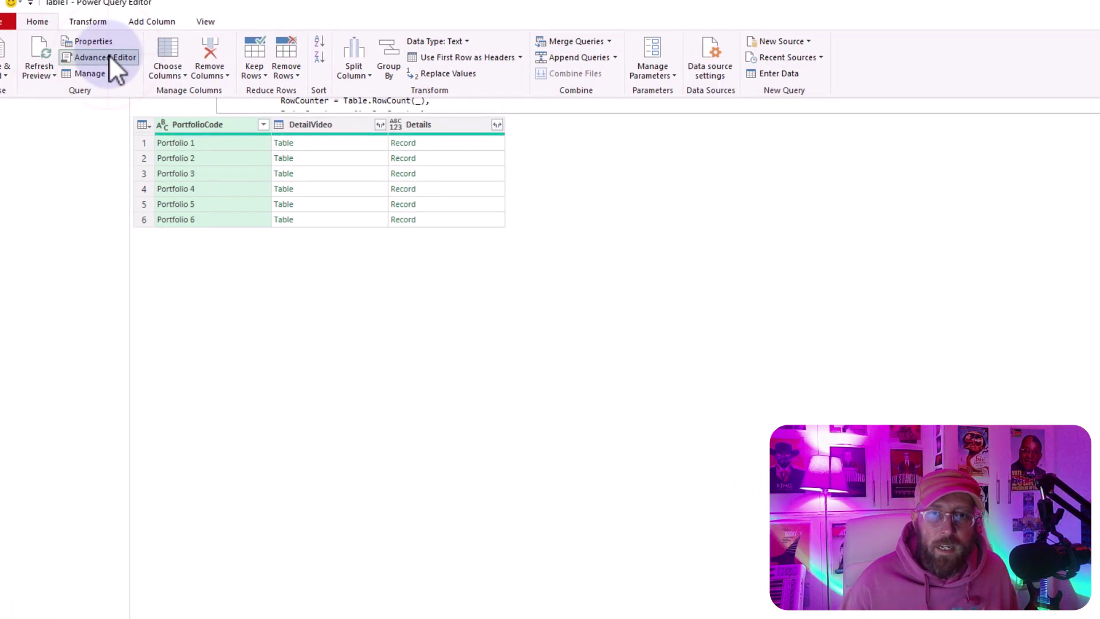
{"action": "left_click", "coordinate": [122, 69]}
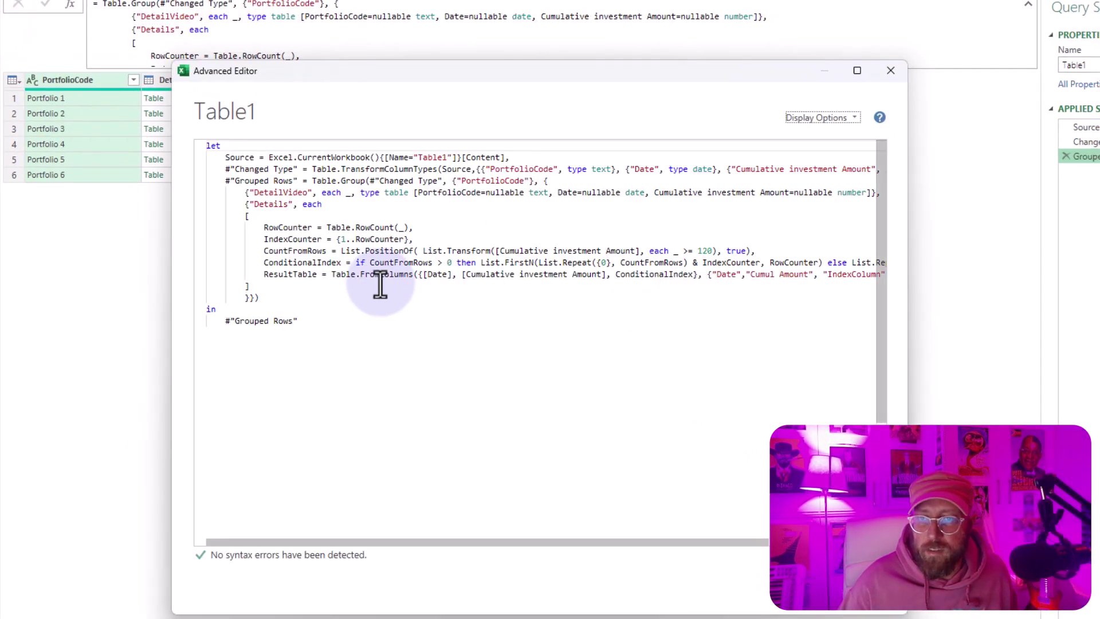
{"action": "left_click", "coordinate": [302, 297]}
{"action": "left_click_drag", "start_coordinate": [389, 72], "coordinate": [692, 9]}
{"action": "left_click", "coordinate": [575, 225]}
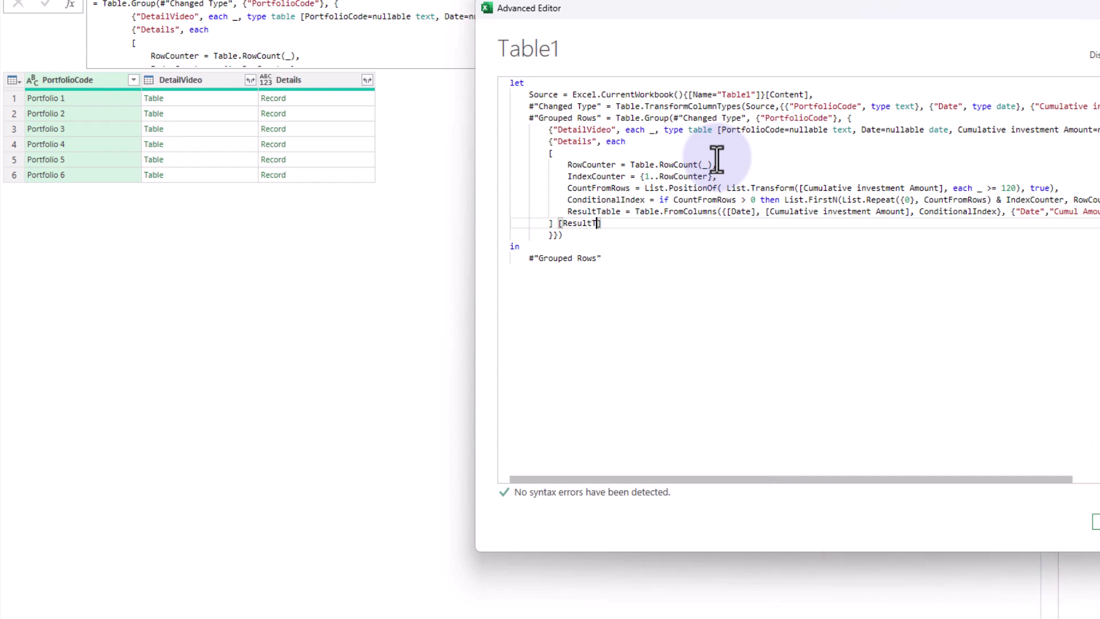
{"action": "left_click", "coordinate": [1095, 521]}
Step: Check the Date, Cumul Amount and IndexColumn values in each portfolio's Details table
{"action": "left_click", "coordinate": [319, 99]}
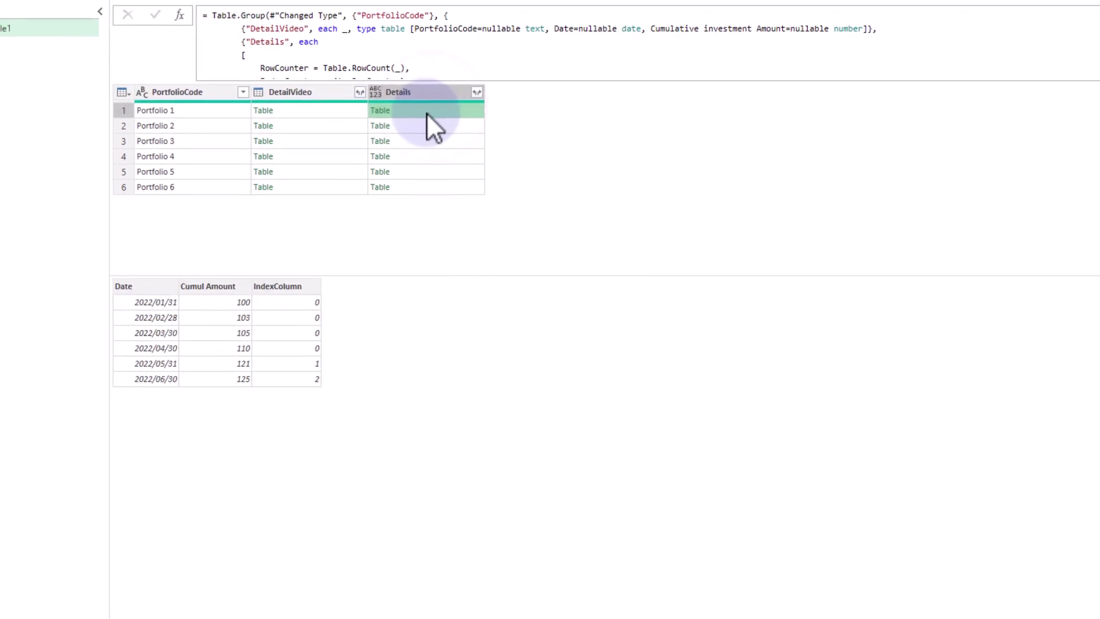
{"action": "left_click", "coordinate": [441, 127]}
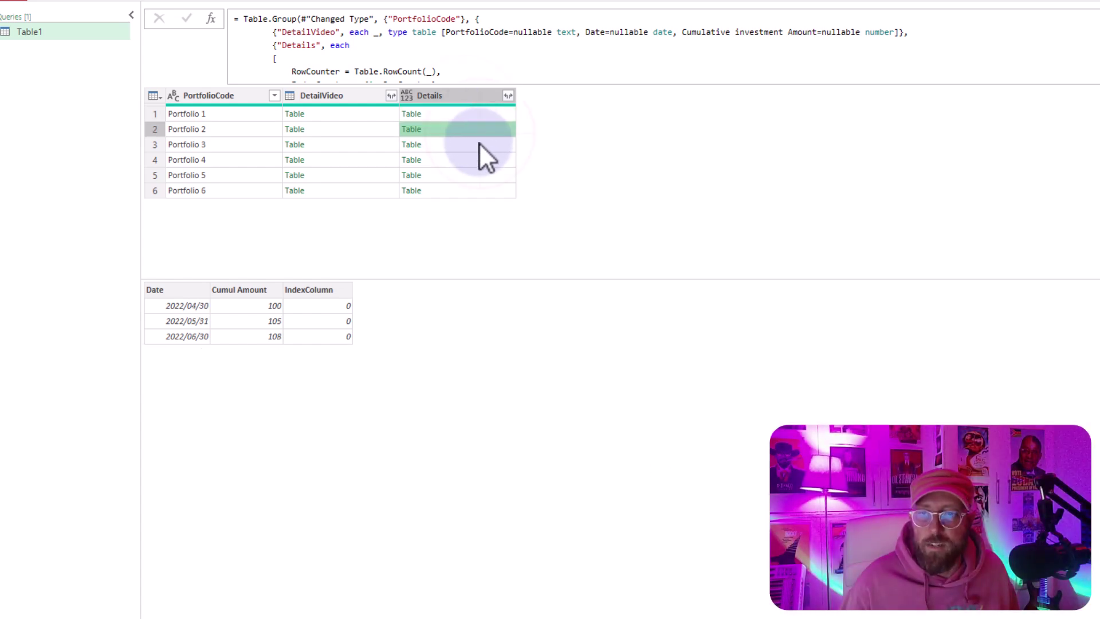
{"action": "left_click", "coordinate": [479, 145]}
{"action": "left_click", "coordinate": [479, 159]}
{"action": "left_click", "coordinate": [479, 173]}
{"action": "left_click", "coordinate": [485, 191]}
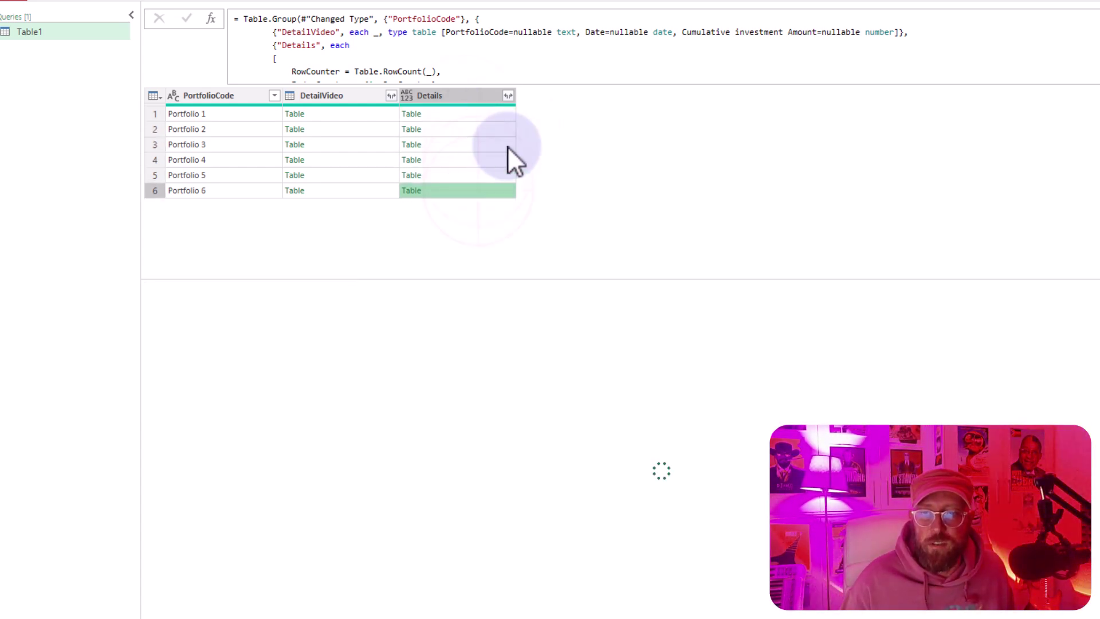
Step: Expand Details into Date, Cumul Amount and IndexColumn without the original column name prefix, and load the query into the workbook
{"action": "left_click", "coordinate": [508, 95]}
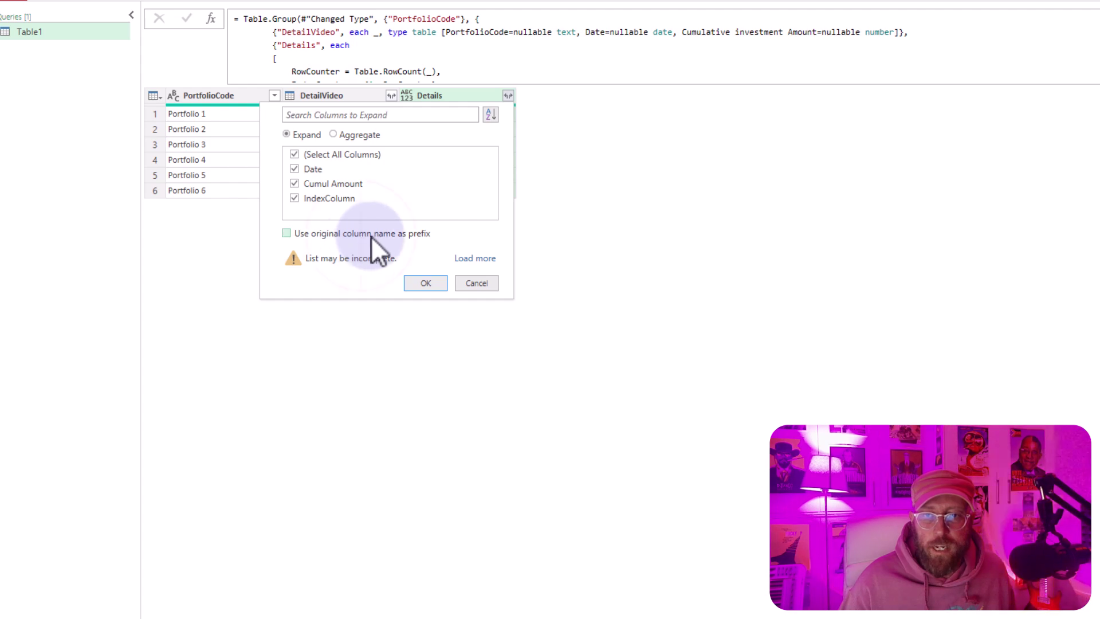
{"action": "left_click", "coordinate": [424, 282]}
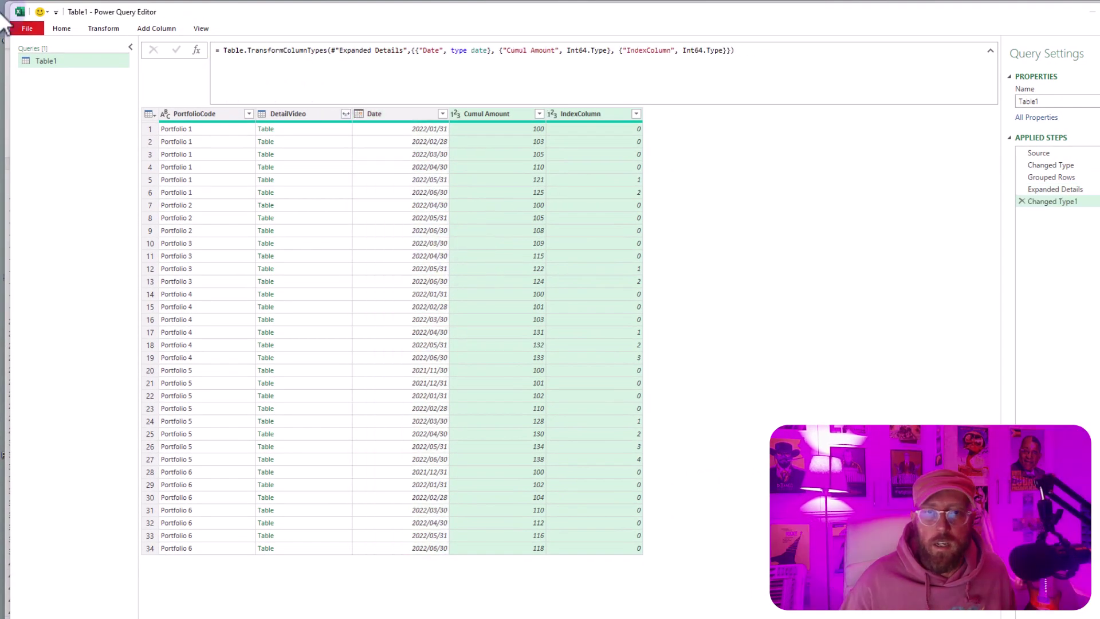
{"action": "left_click", "coordinate": [61, 28]}
{"action": "left_click", "coordinate": [40, 45]}
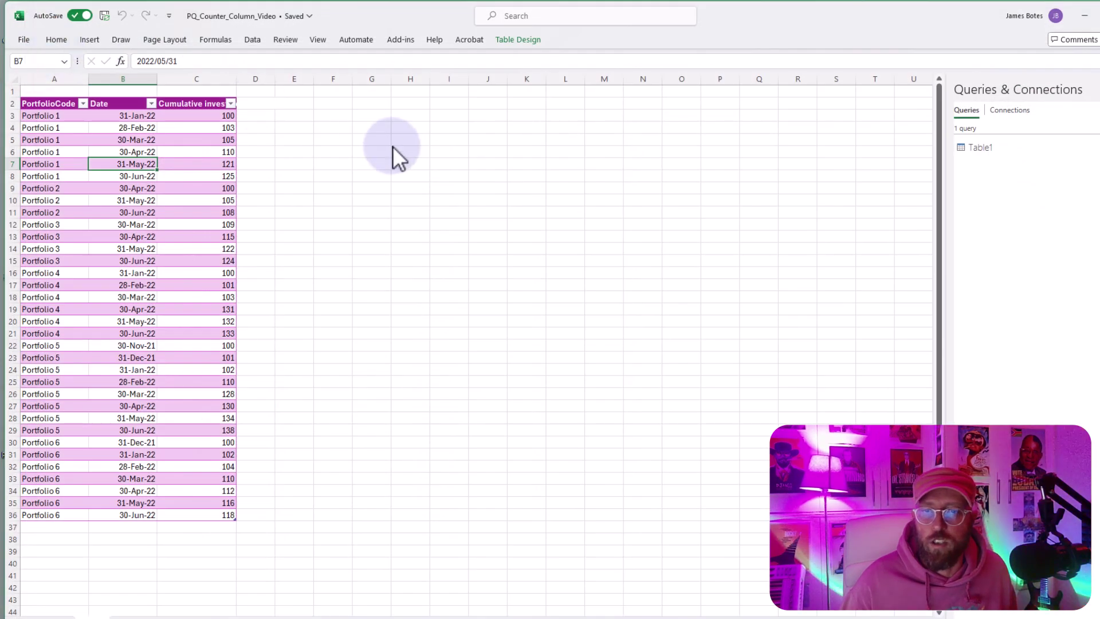
{"action": "left_click", "coordinate": [108, 104]}
{"action": "key", "text": "ctrl+shift+End"}
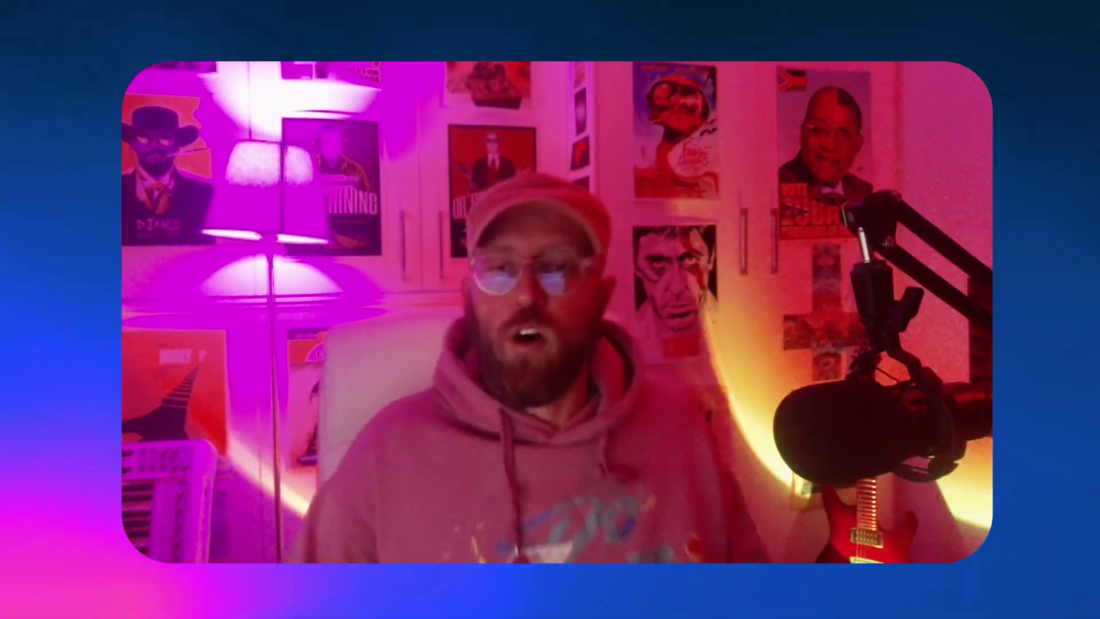